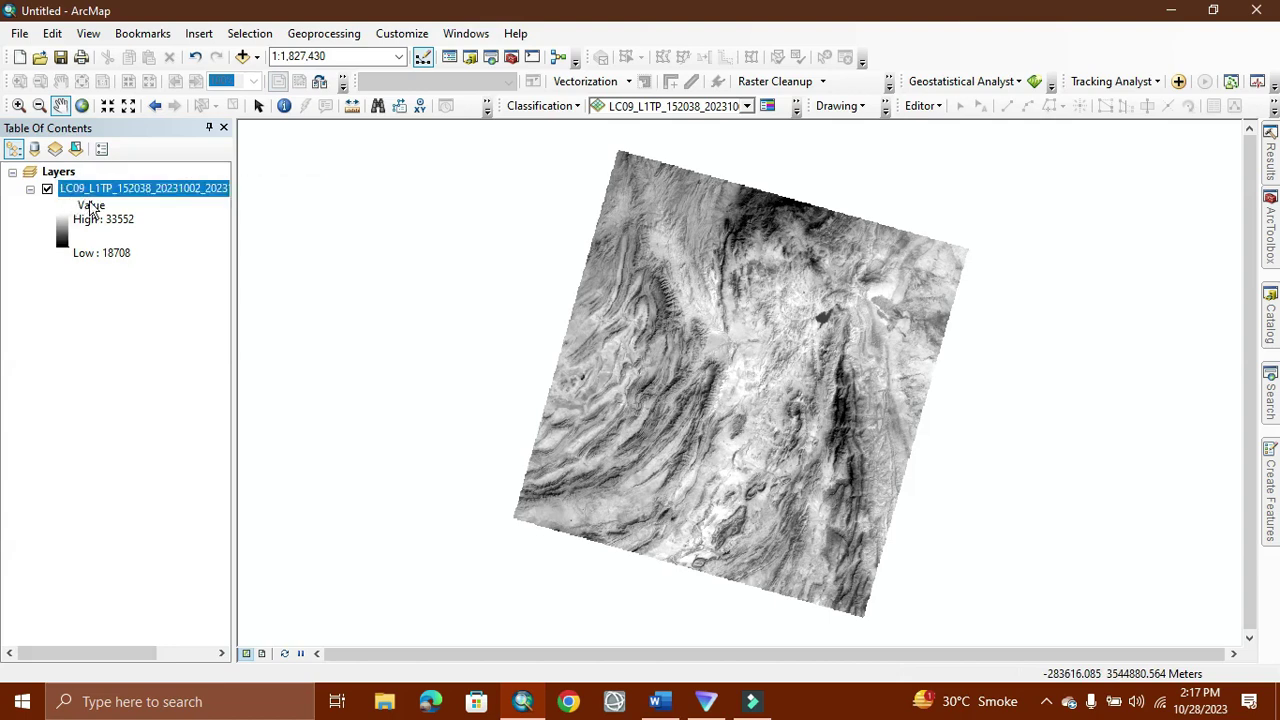
Step: Switch to the Landsat 8_7_5_4 LST document in Word and examine the enlarged Step 1 TOA radiance formula and its variable definitions
click(172, 190)
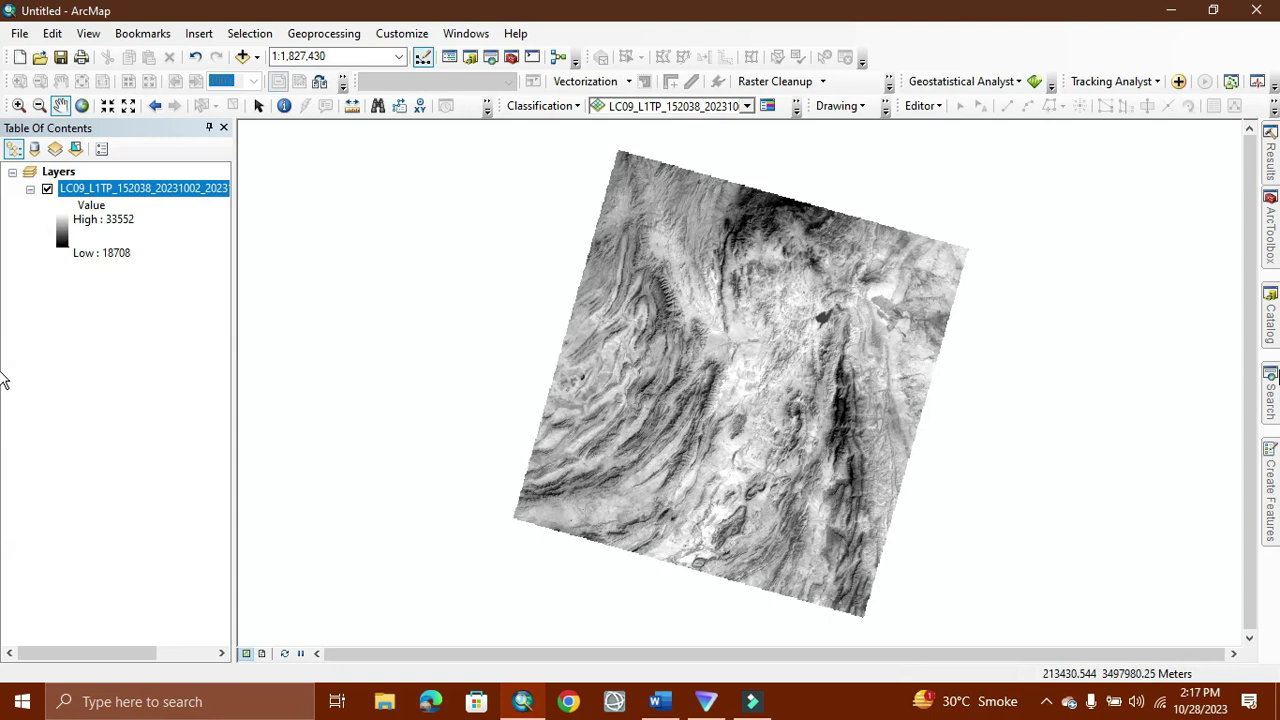
click(658, 701)
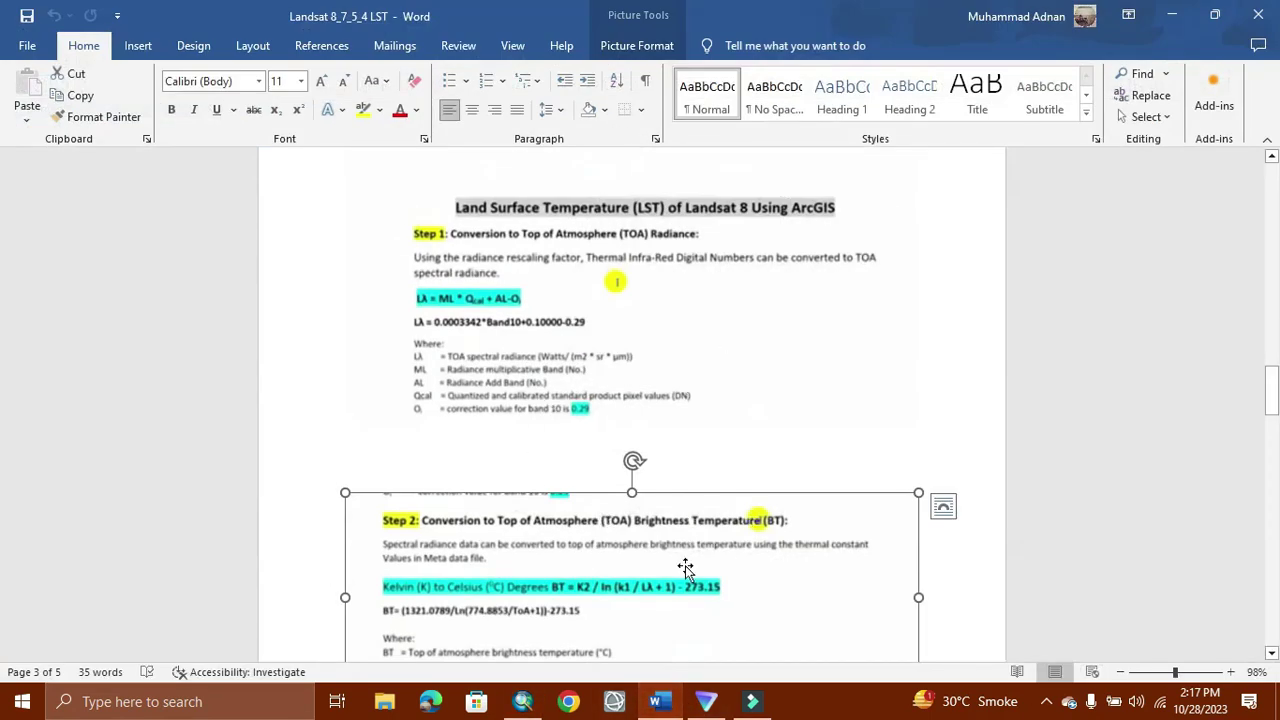
scroll(548, 590, down, 3)
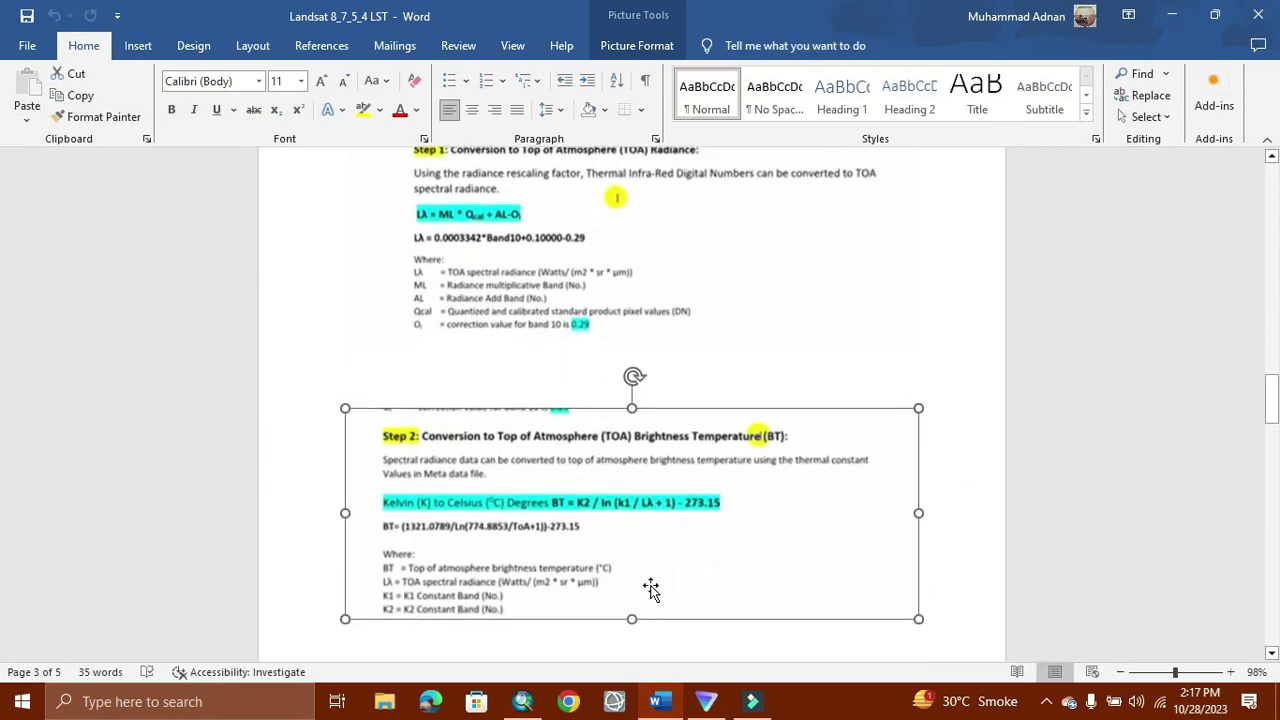
scroll(651, 586, up, 1)
scroll(691, 534, up, 1)
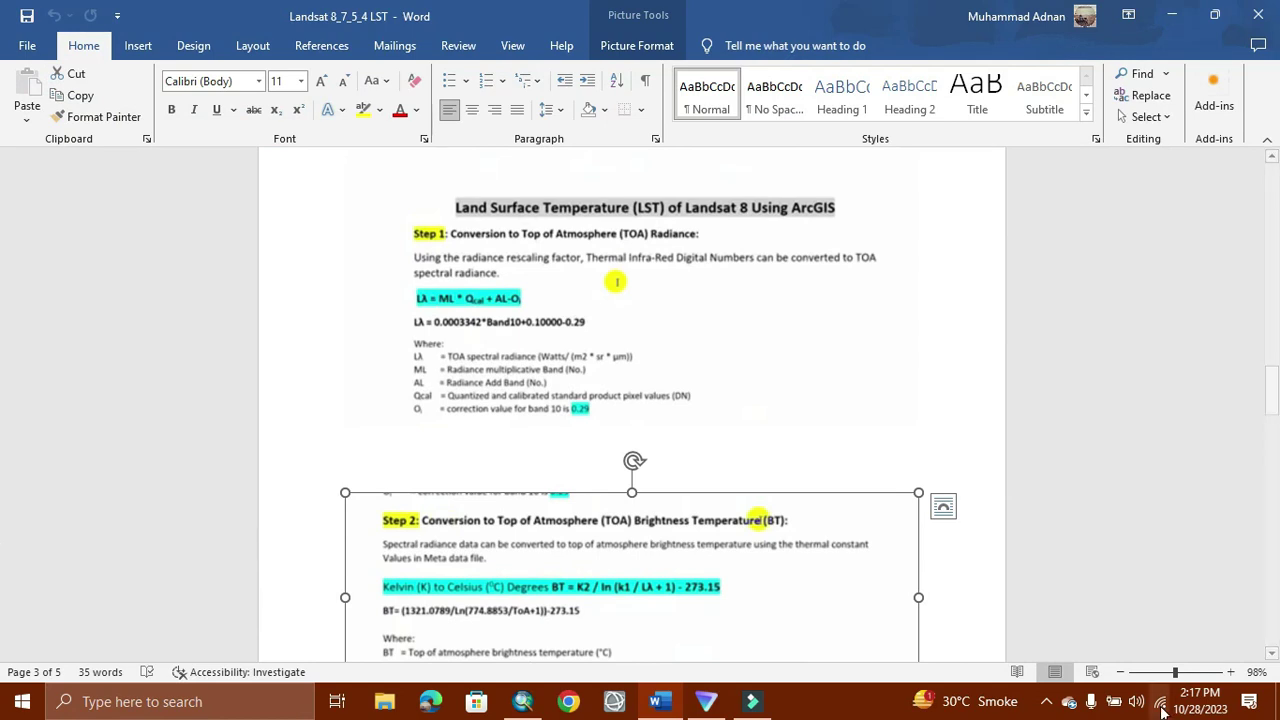
click(1195, 672)
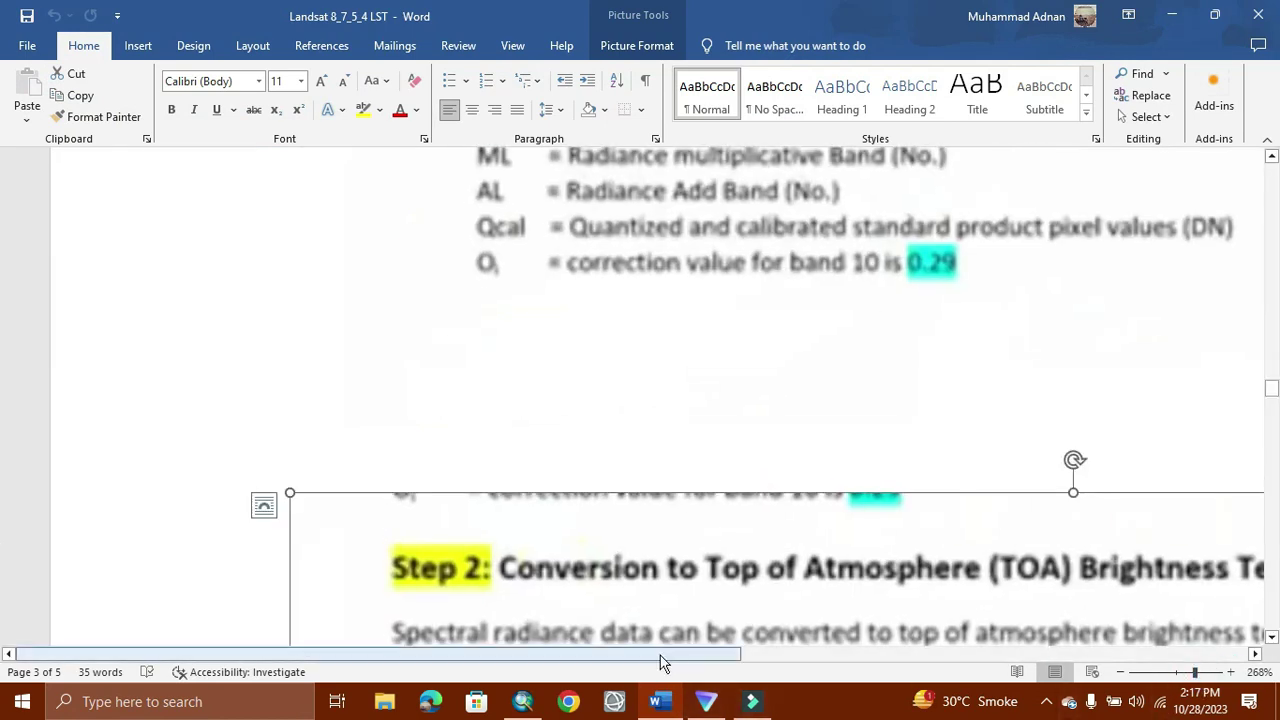
drag(665, 656, 875, 670)
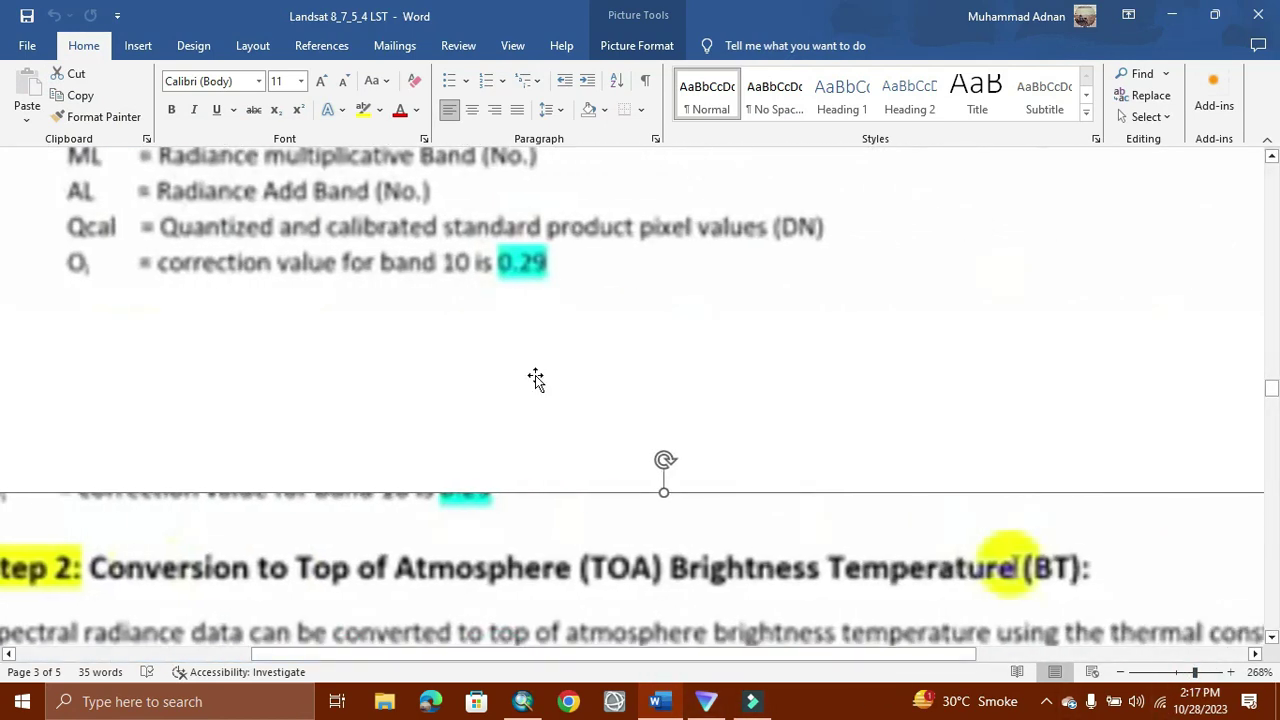
scroll(534, 395, up, 10)
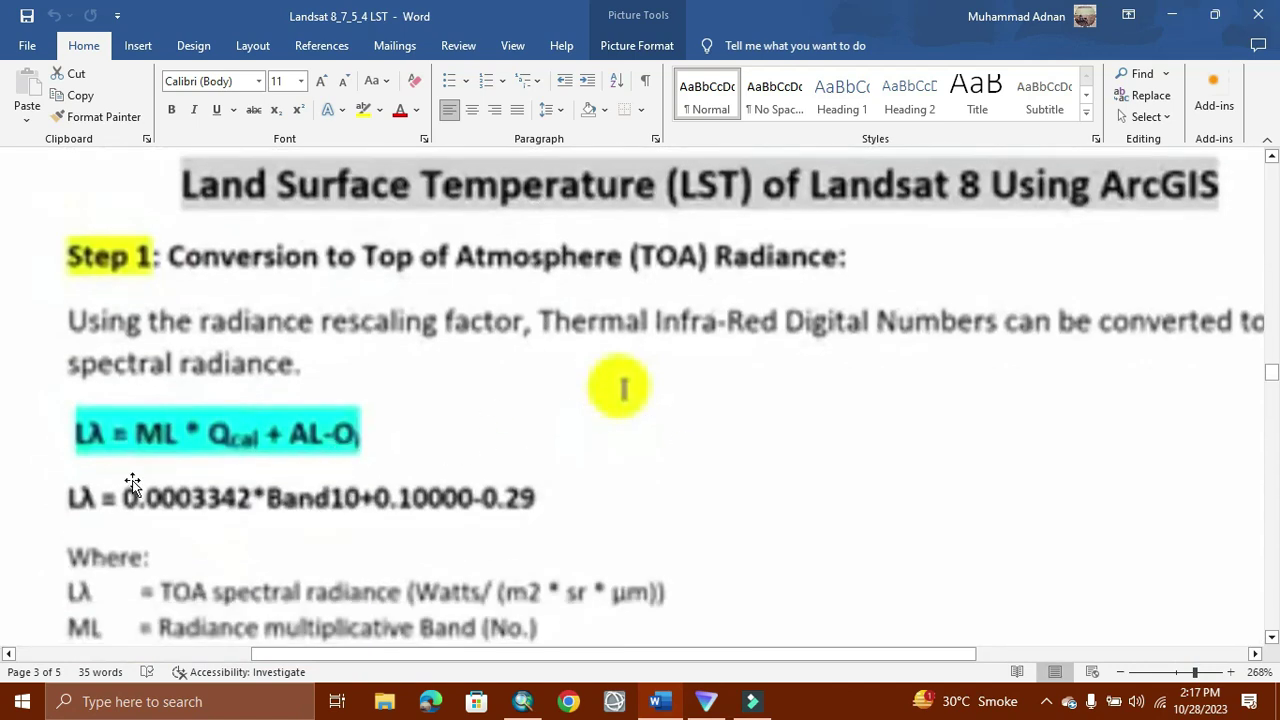
scroll(132, 480, down, 2)
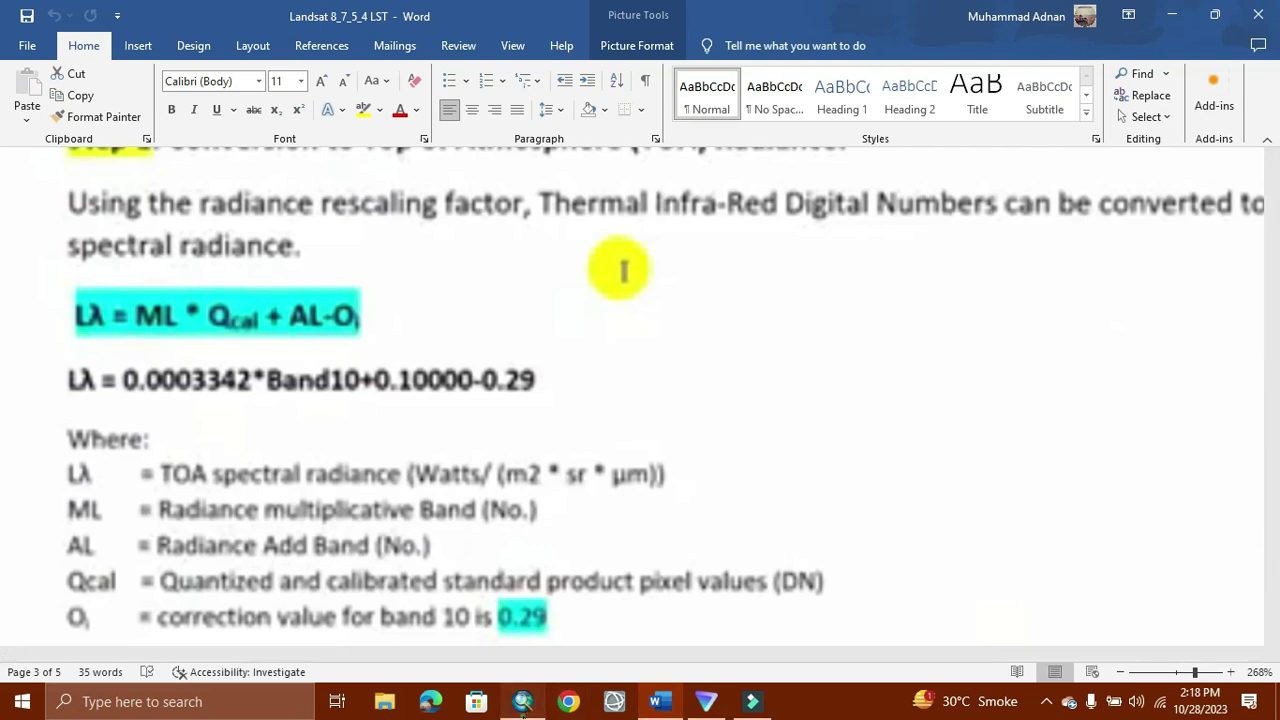
Step: Return to ArcMap and check the end of the Landsat raster layer's full name for its band number
click(528, 701)
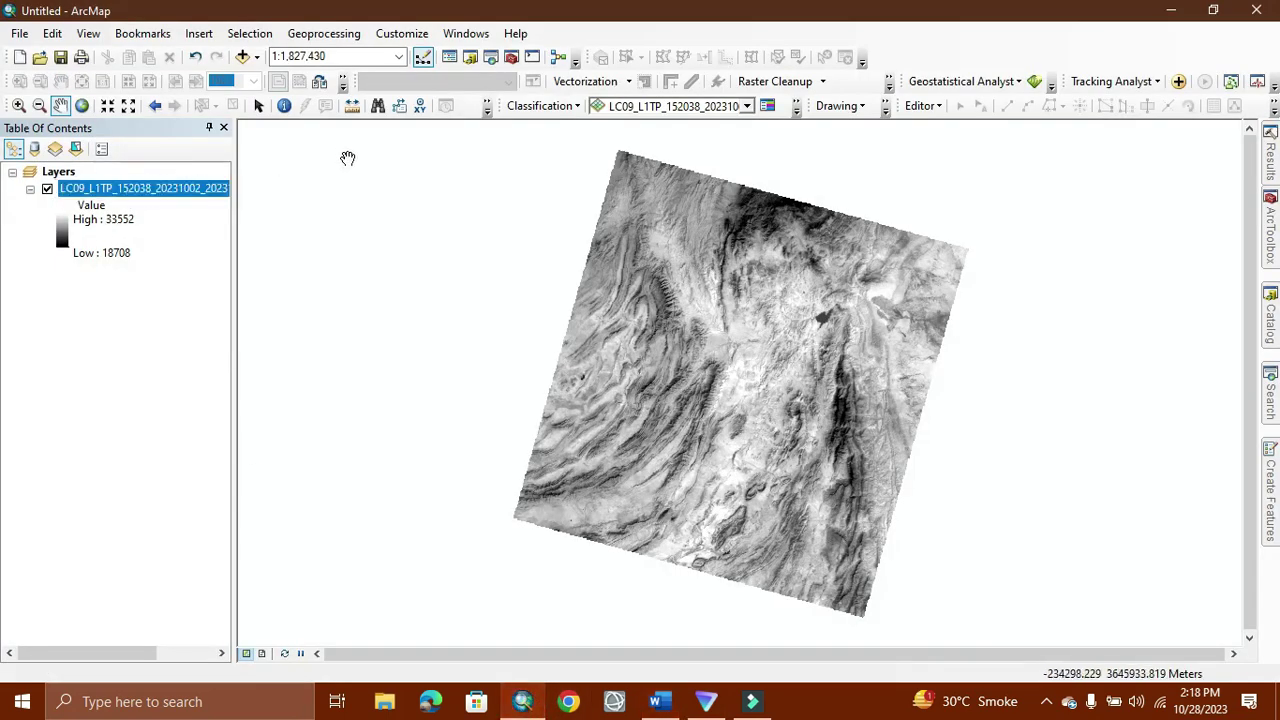
click(220, 192)
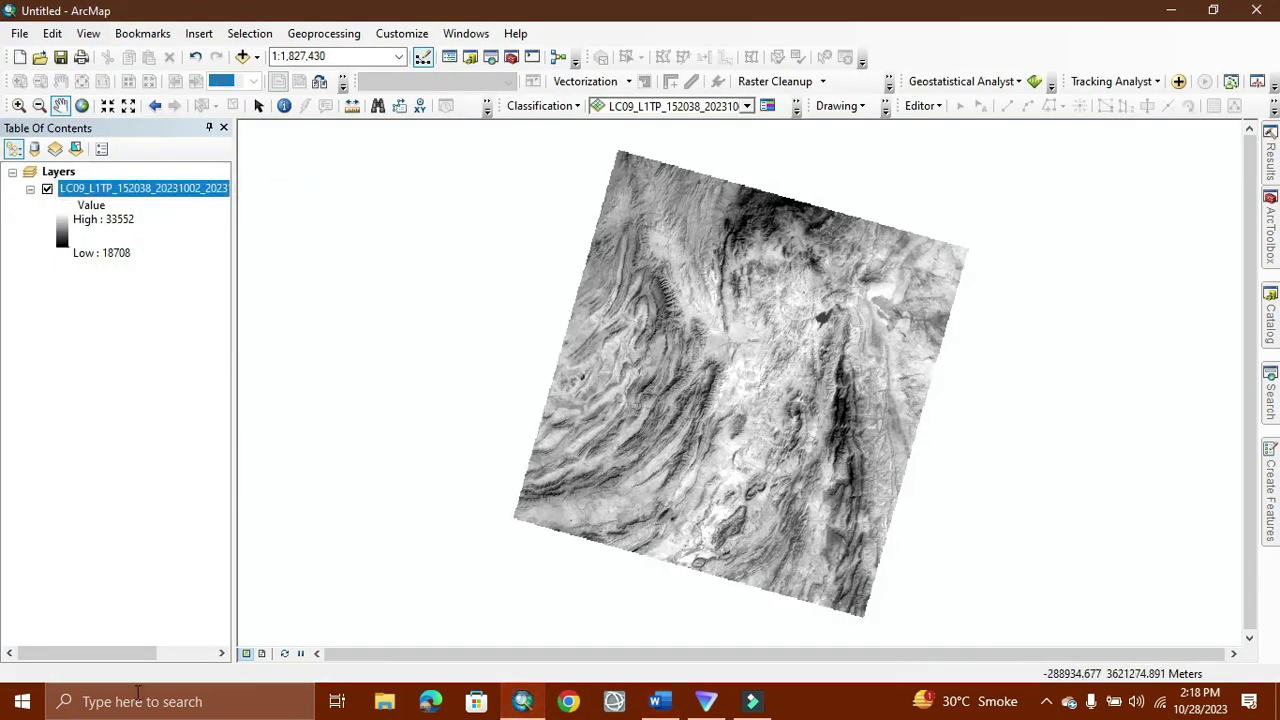
drag(129, 652, 187, 652)
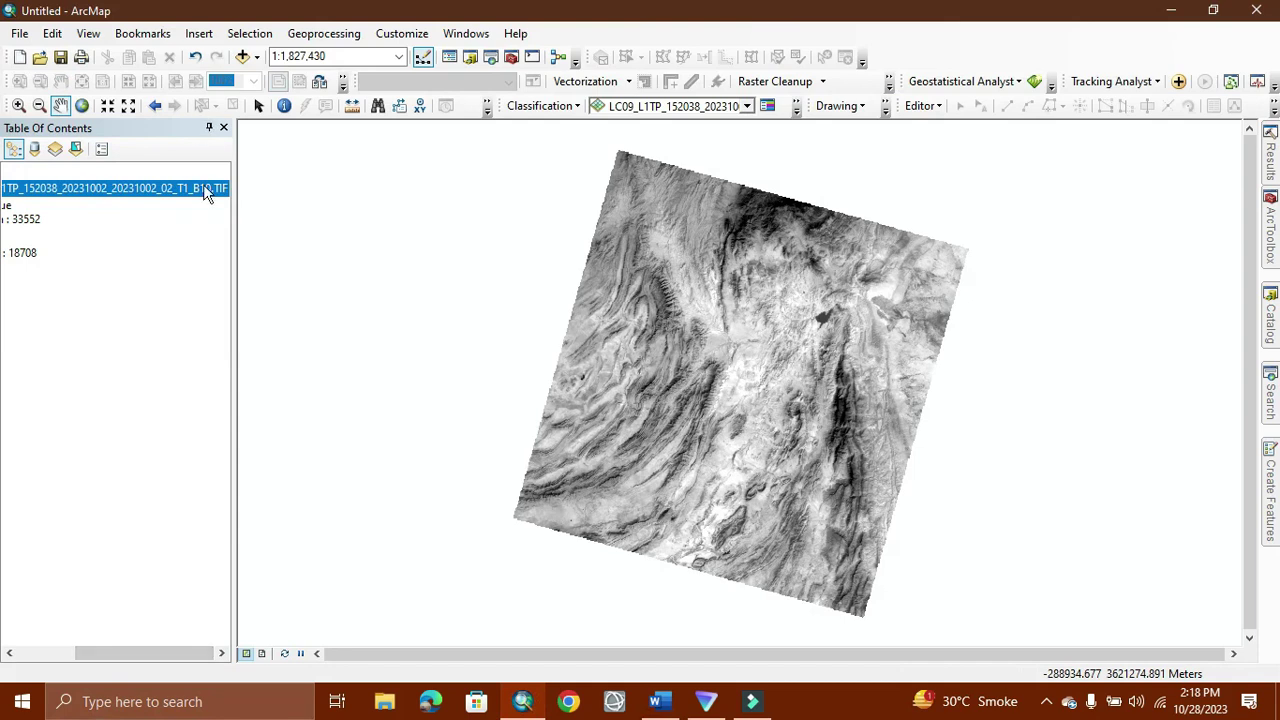
Step: Search the local tools for "raster calculator" and open the Spatial Analyst Raster Calculator tool
click(1273, 414)
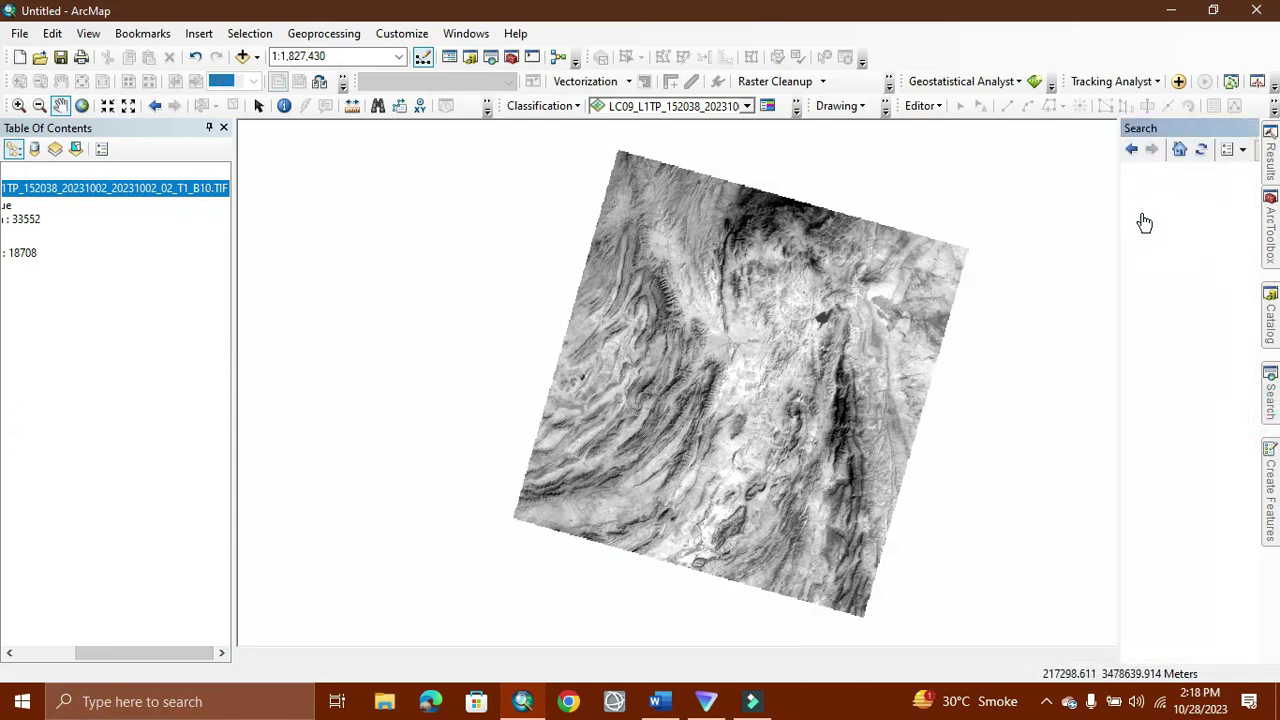
click(1155, 200)
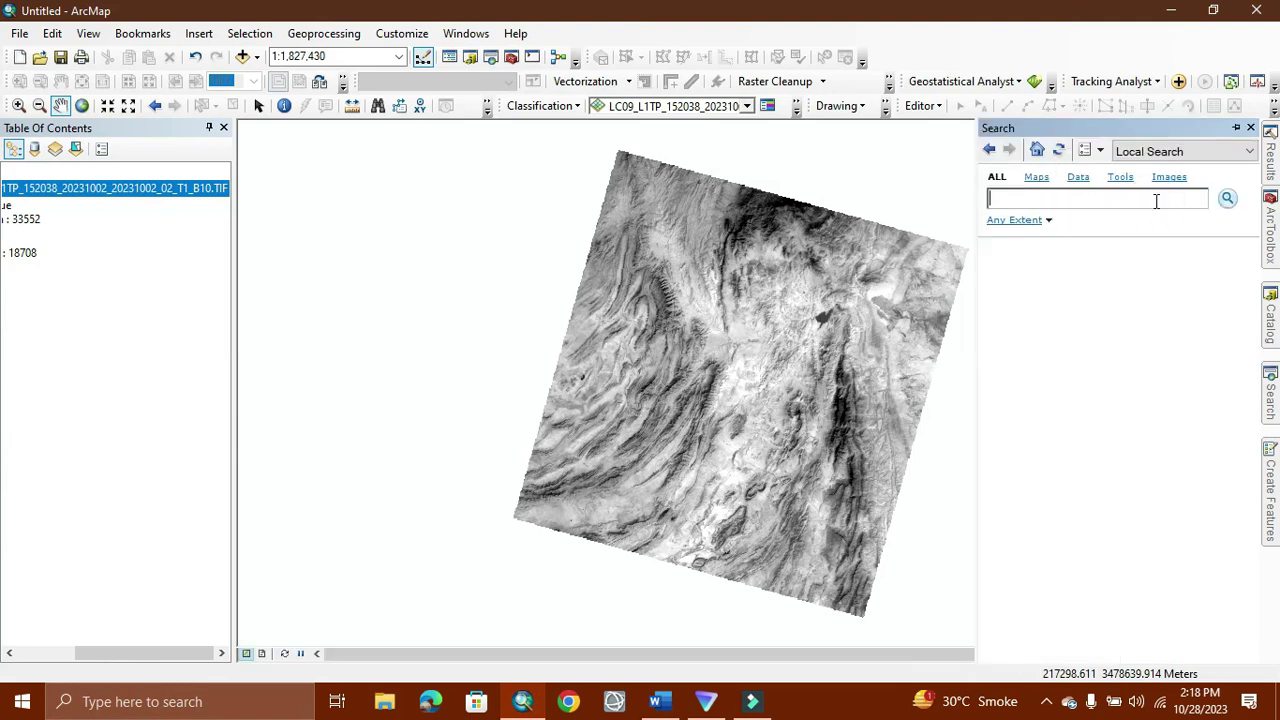
text(raster cu)
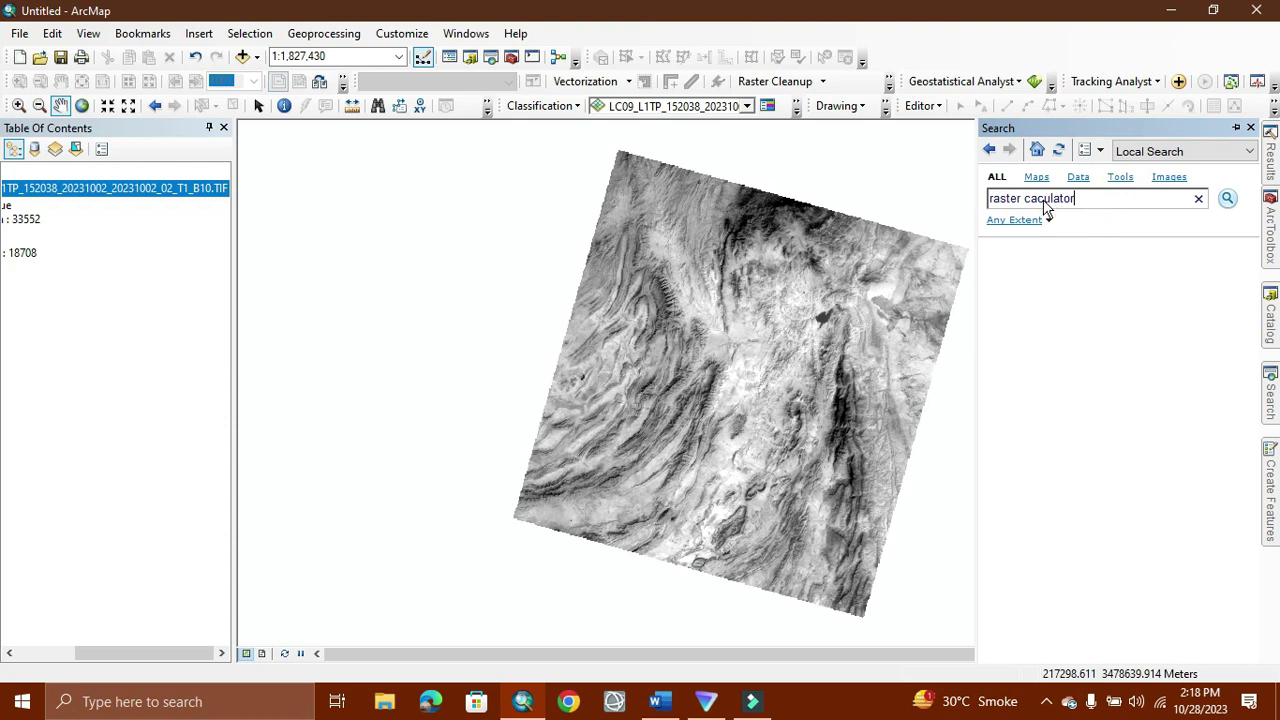
key(Return)
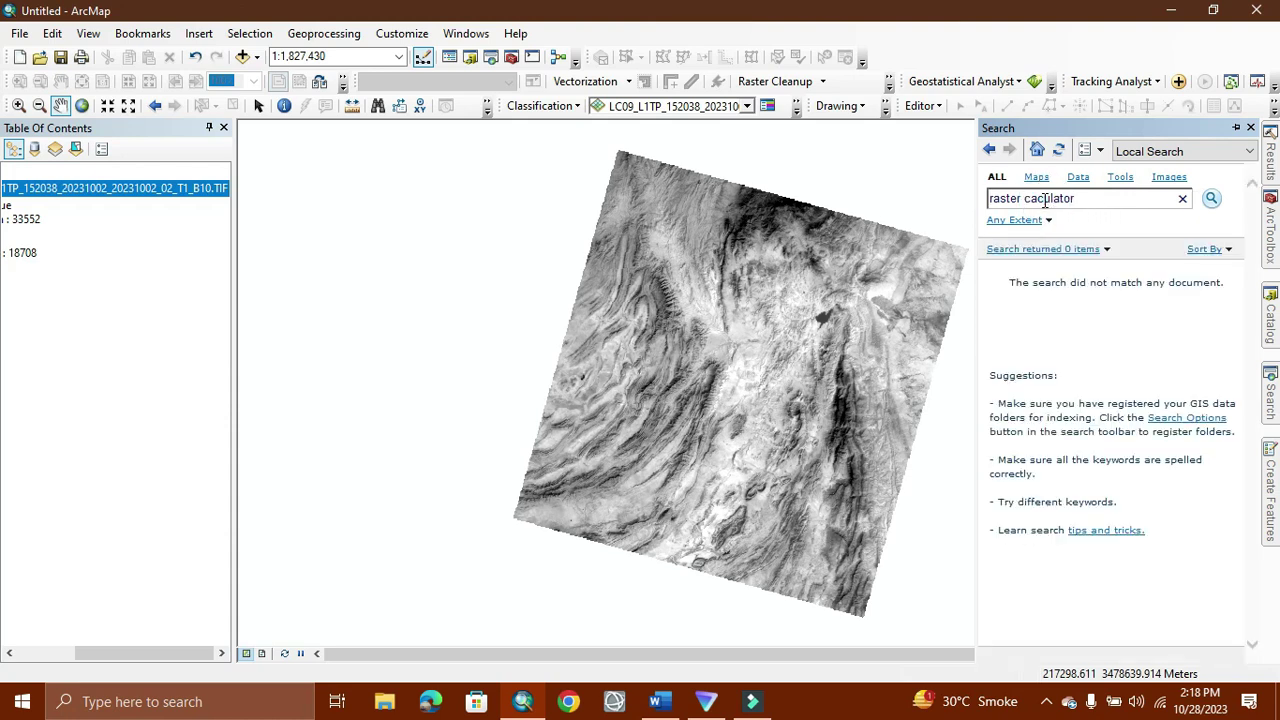
click(1045, 199)
key(BackSpace)
text(lc)
click(1211, 199)
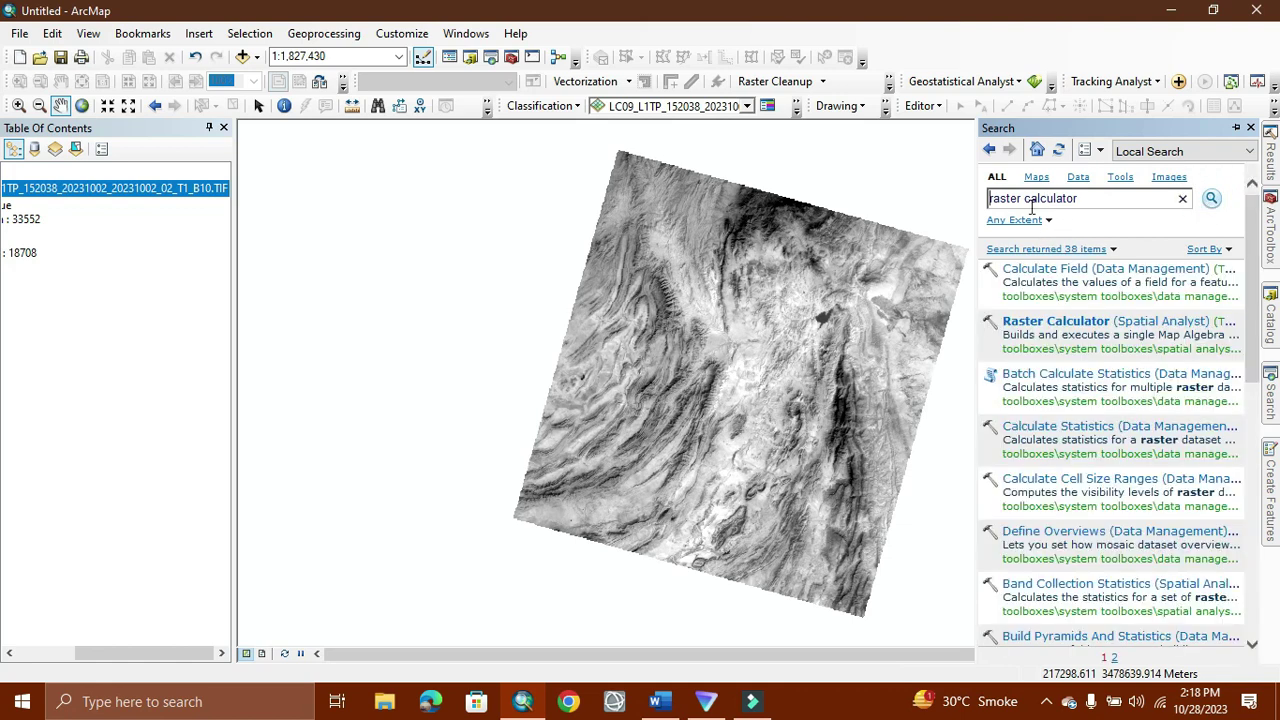
click(1040, 325)
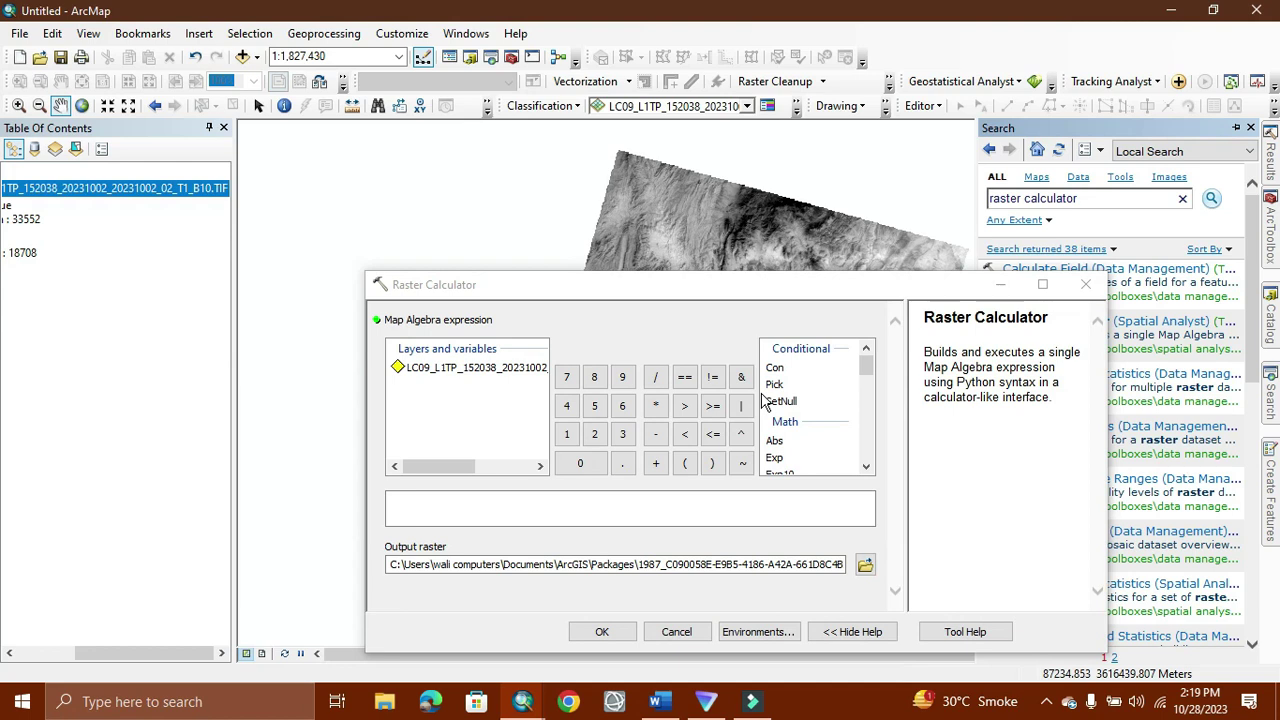
Step: In File Explorer, open LC08_L1TP_151034_20231003_20231003_02_RT_MTL from the oct_2010 folder on drive E: and maximize it in Notepad
click(384, 701)
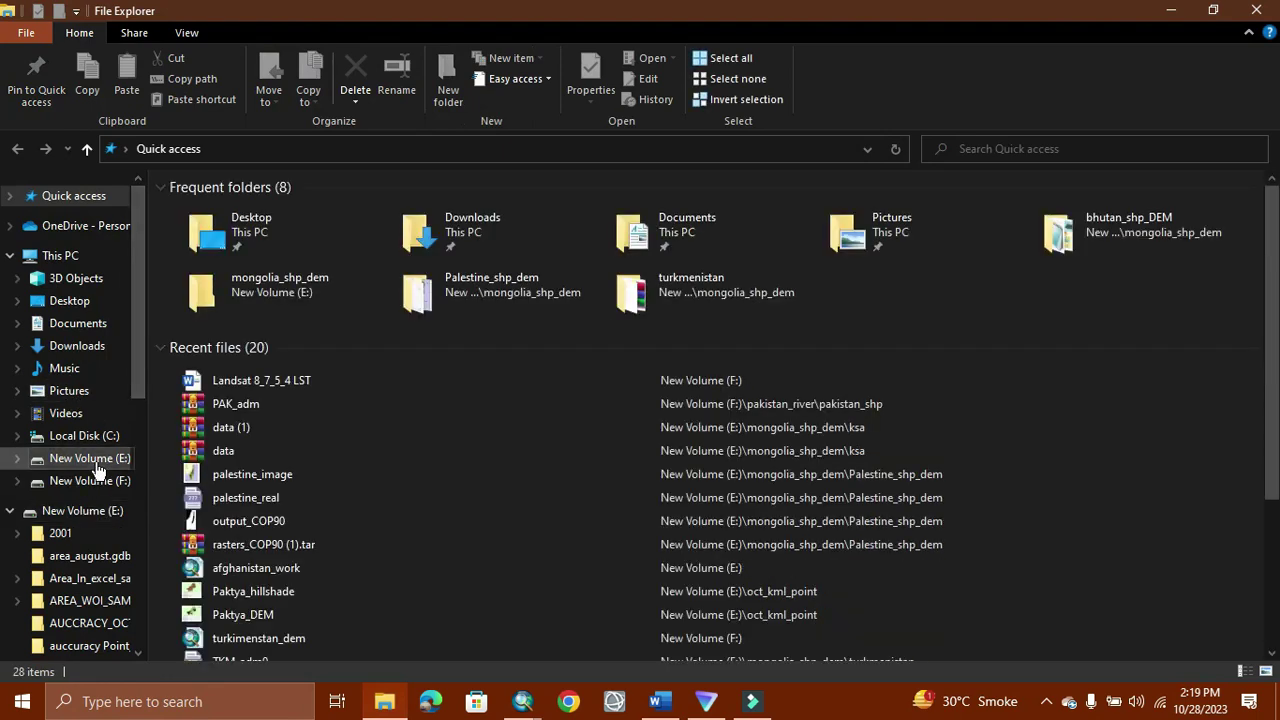
click(90, 459)
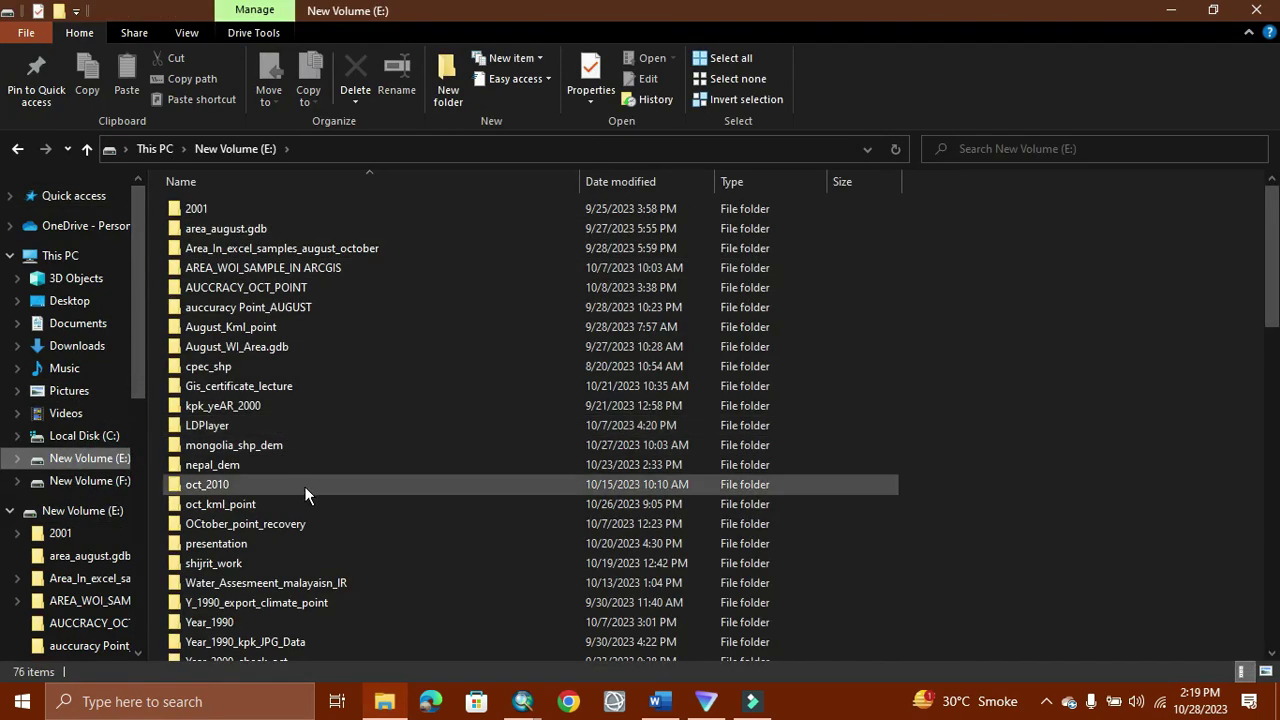
double_click(303, 487)
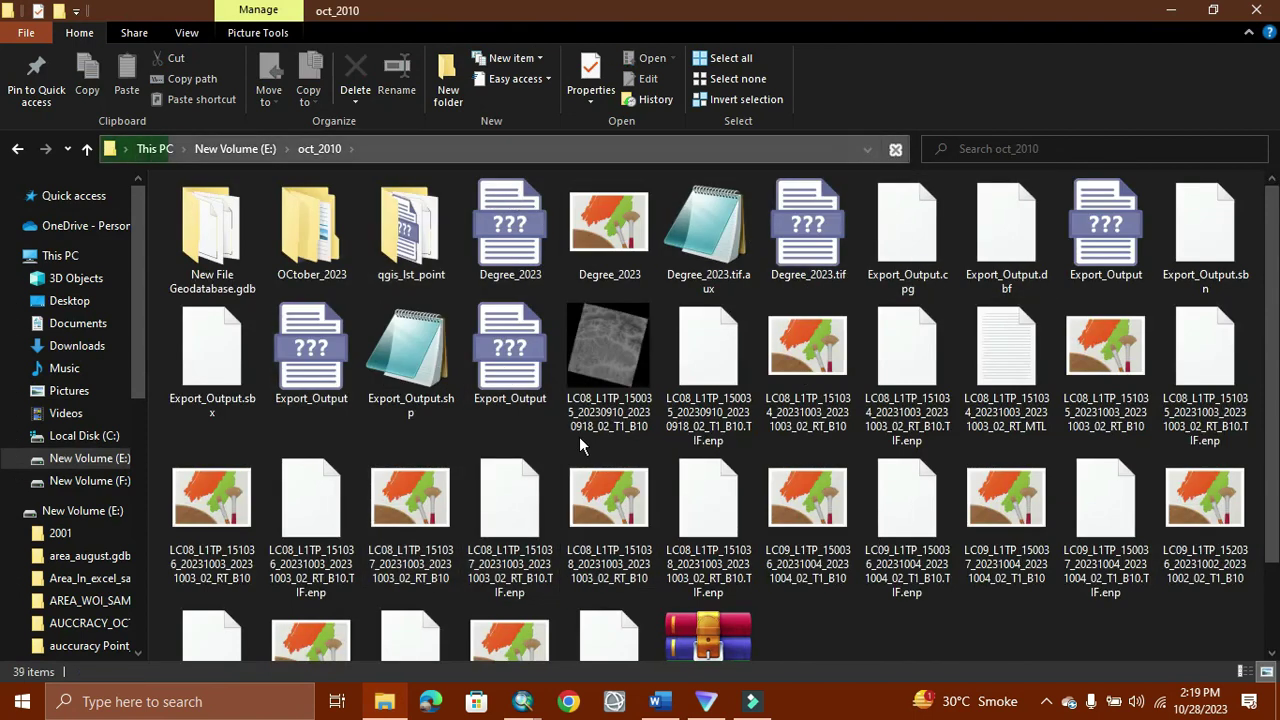
scroll(579, 440, down, 1)
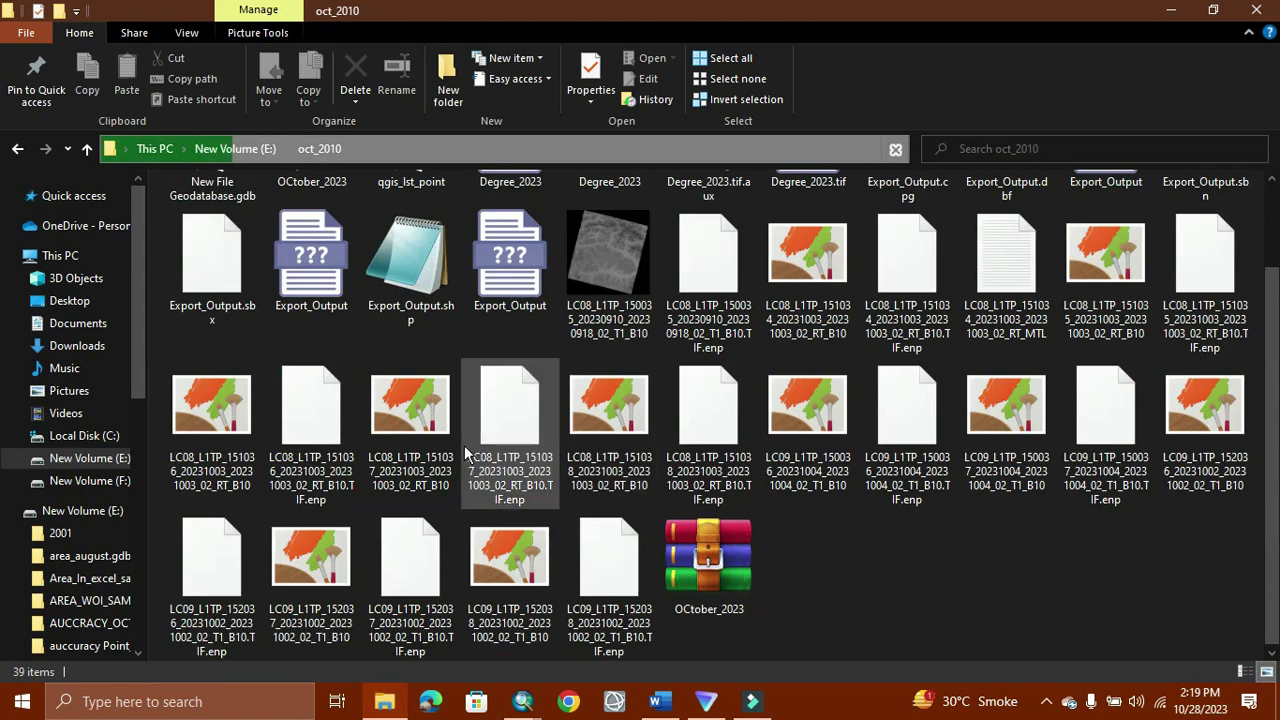
click(1011, 278)
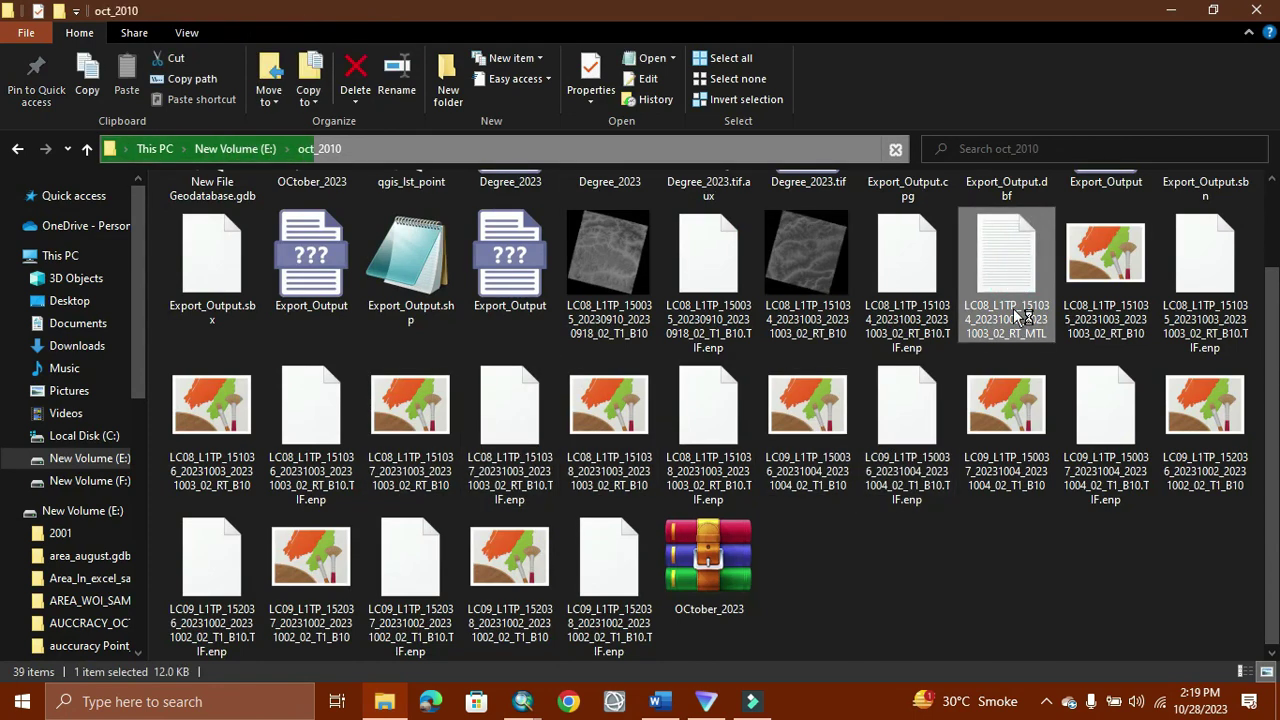
double_click(1012, 302)
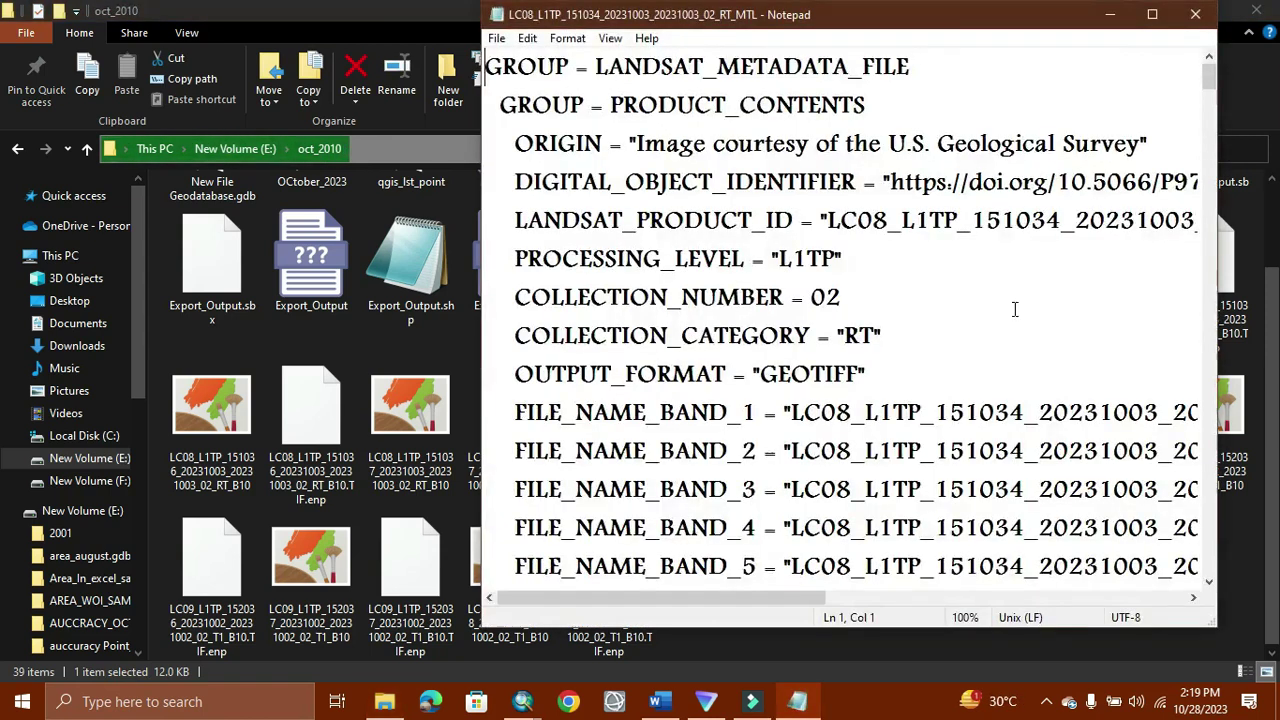
double_click(1163, 20)
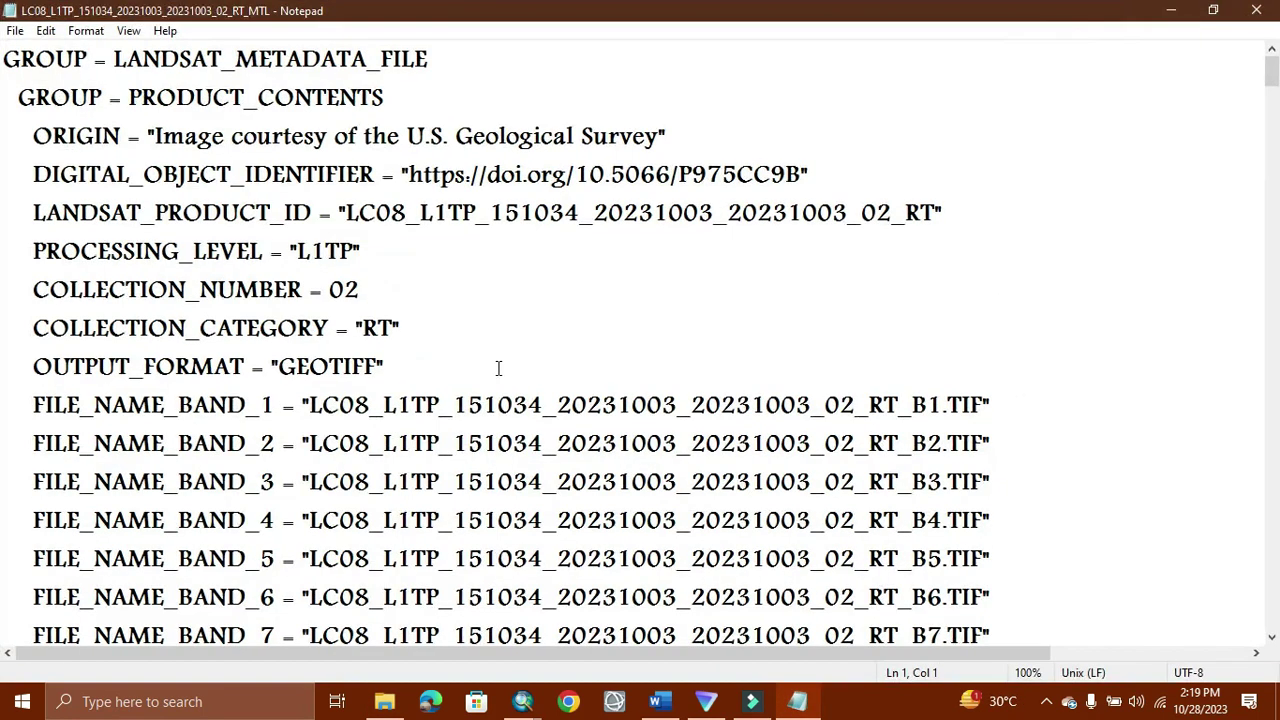
Step: Review the Step 1 radiance formula and variables in Word, and return to the empty Raster Calculator expression in ArcMap
click(660, 702)
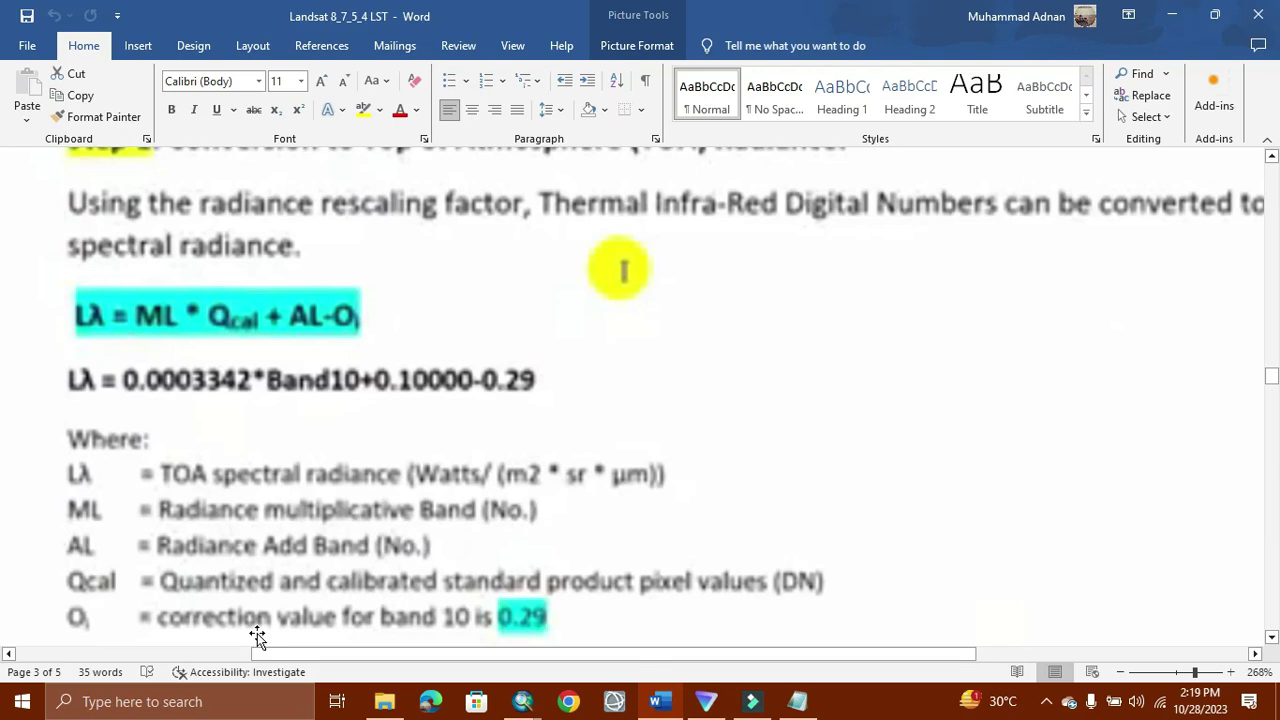
scroll(257, 637, down, 1)
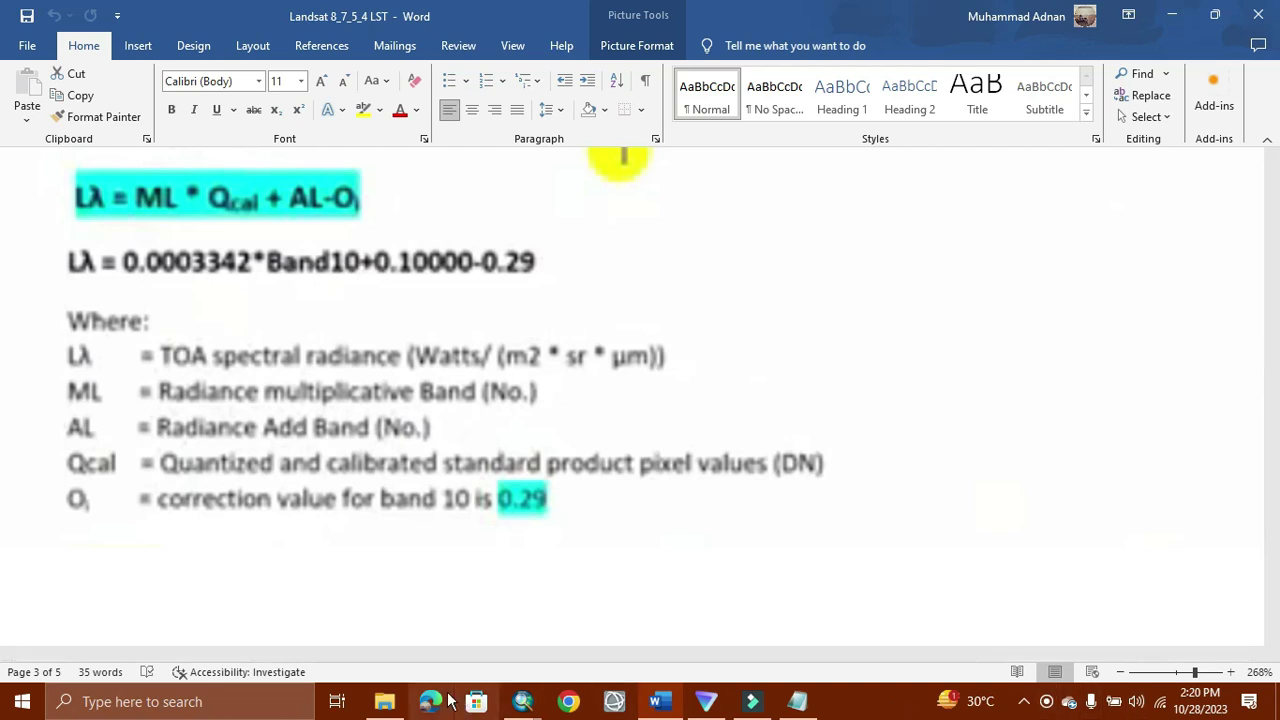
mouse_move(524, 701)
click(632, 633)
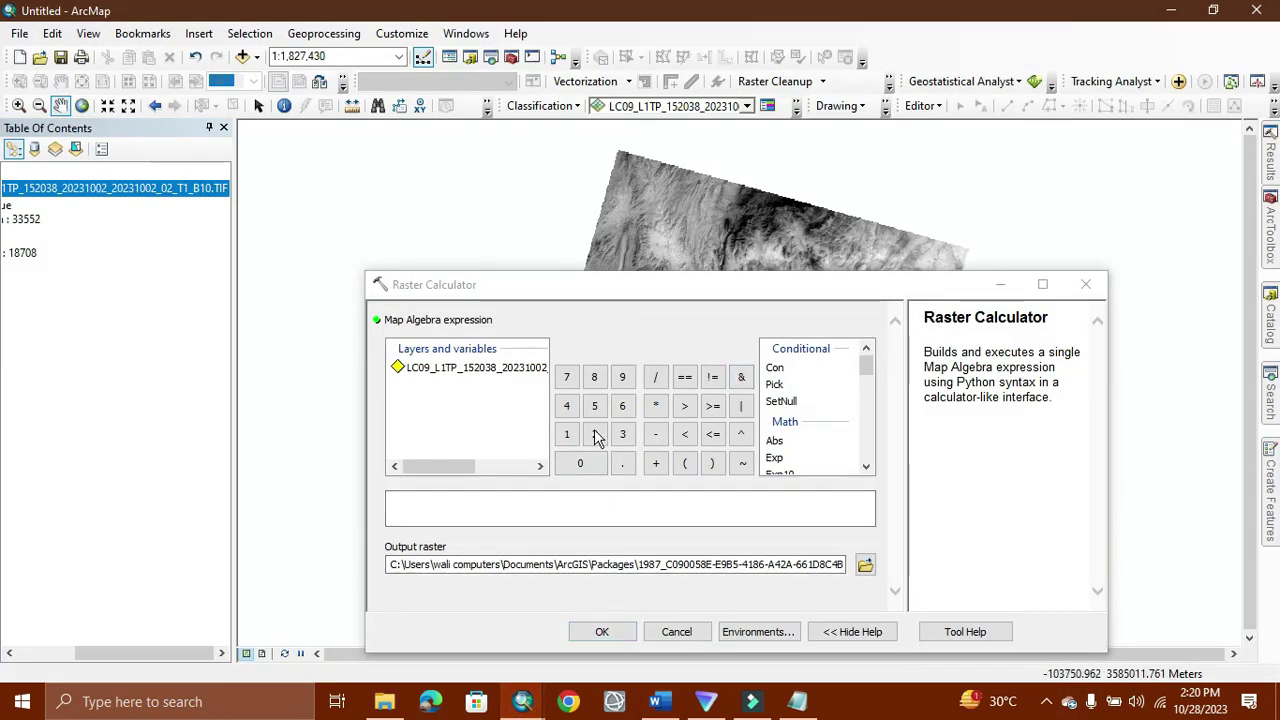
click(512, 514)
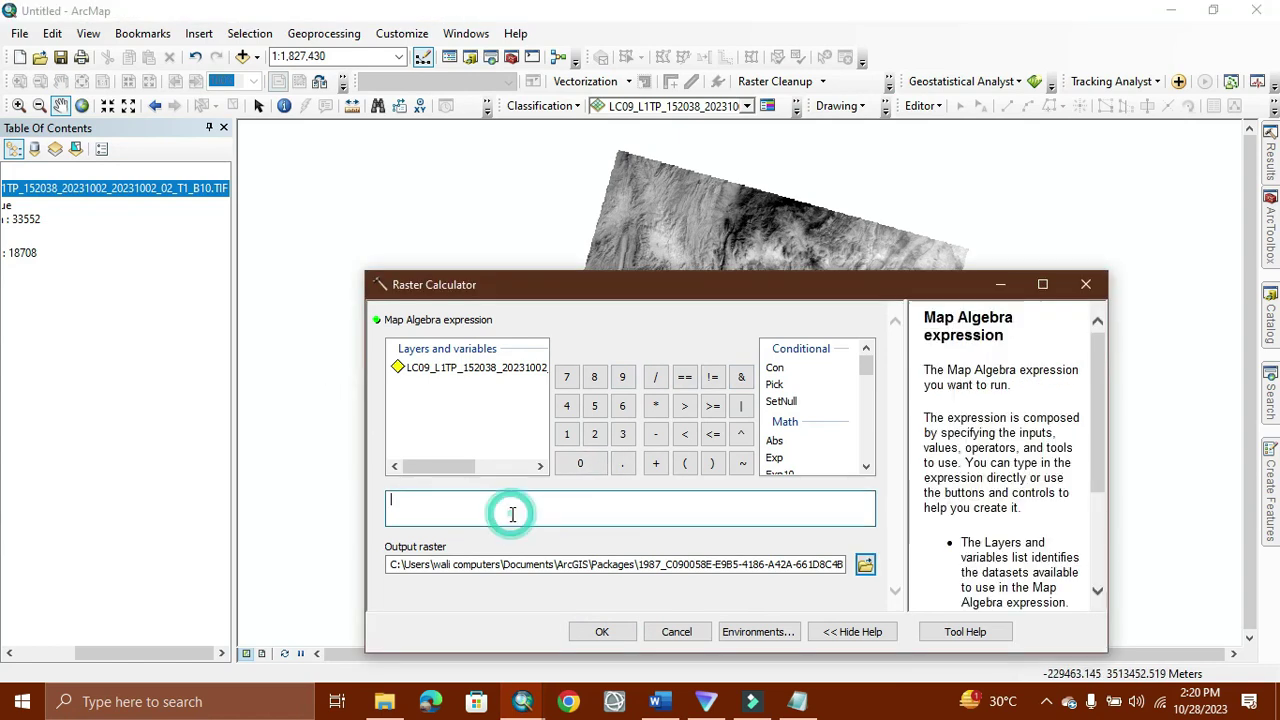
Step: Switch to the MTL metadata in Notepad and examine the band 10 radiance entries and the K1 and K2 thermal constants
click(799, 703)
scroll(509, 371, down, 15)
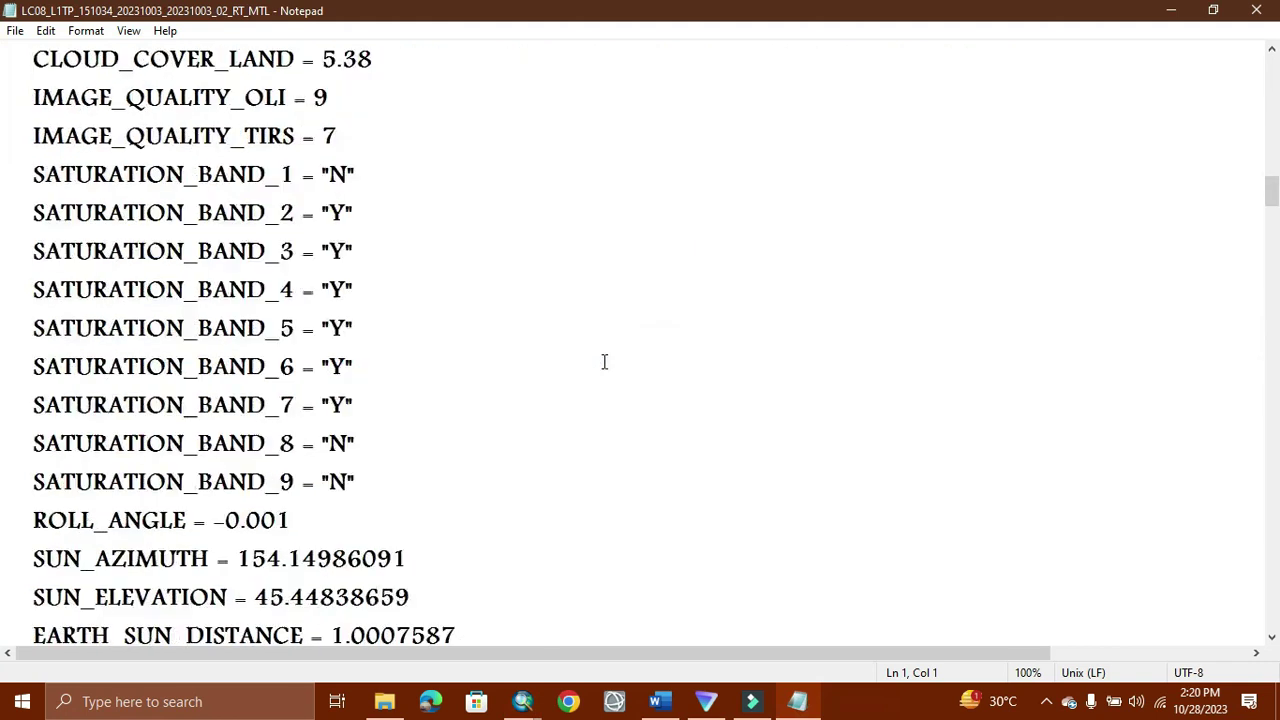
scroll(604, 362, down, 20)
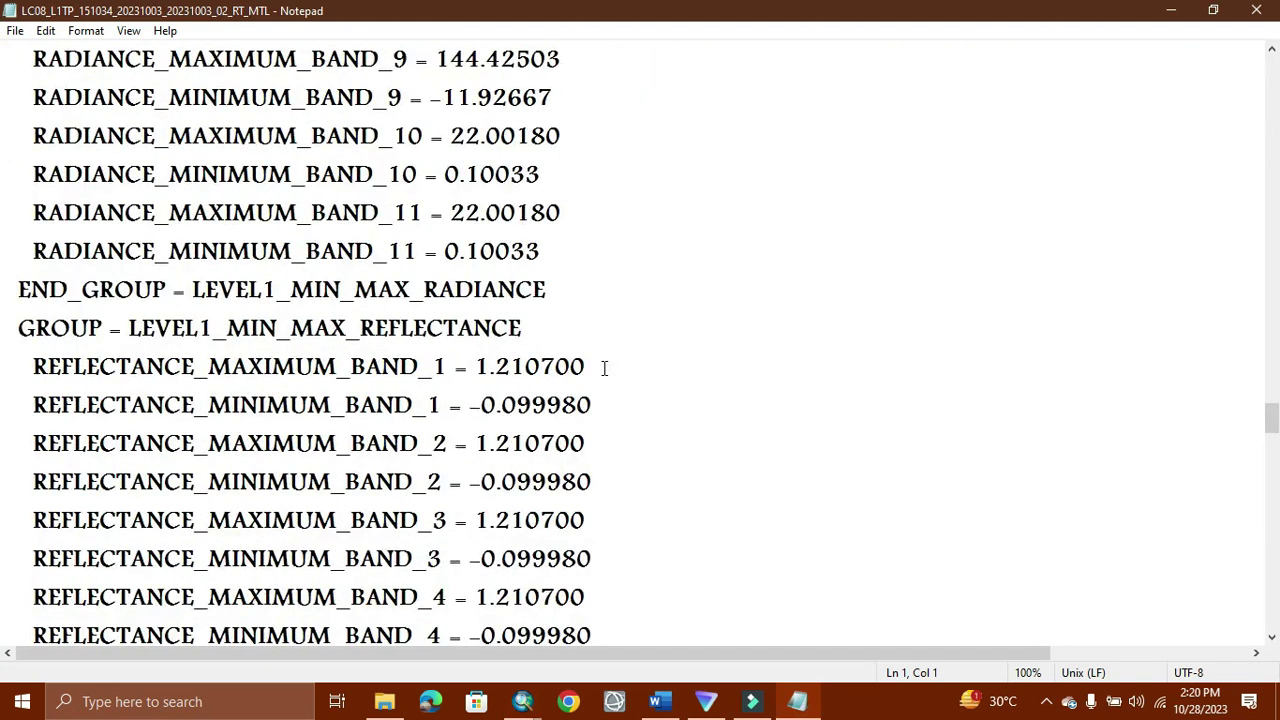
scroll(604, 368, down, 1)
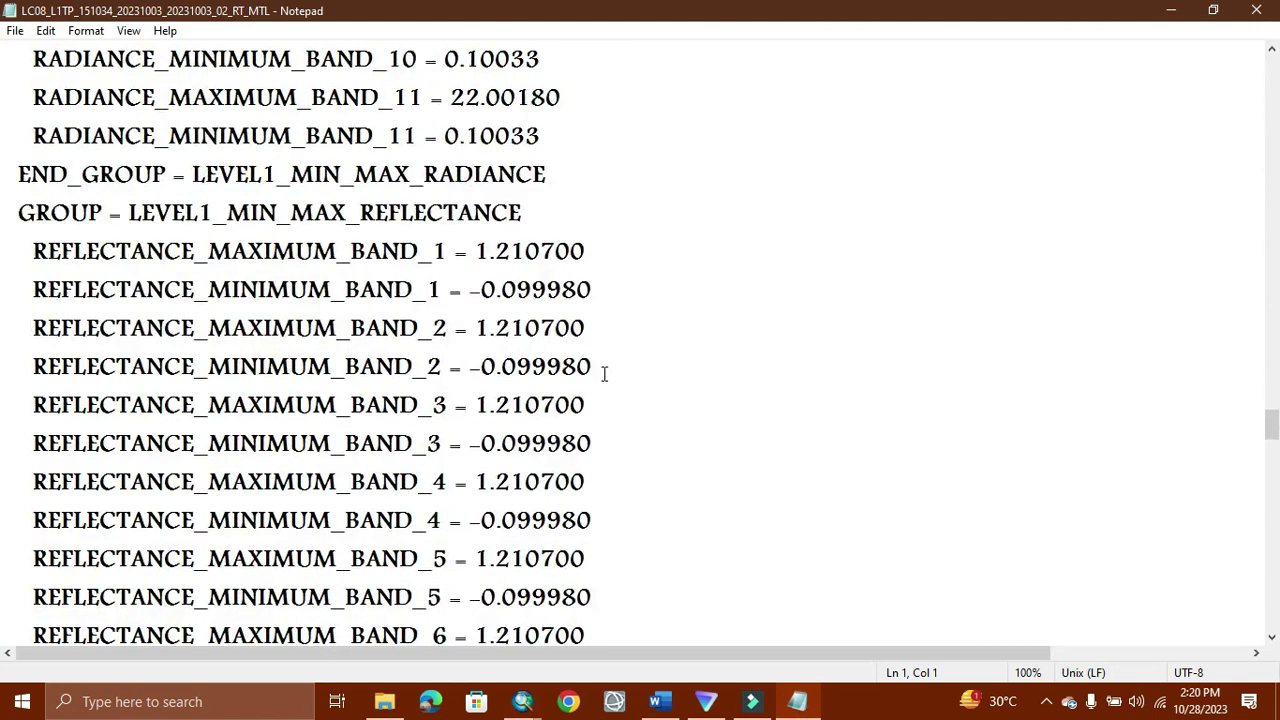
scroll(484, 404, down, 5)
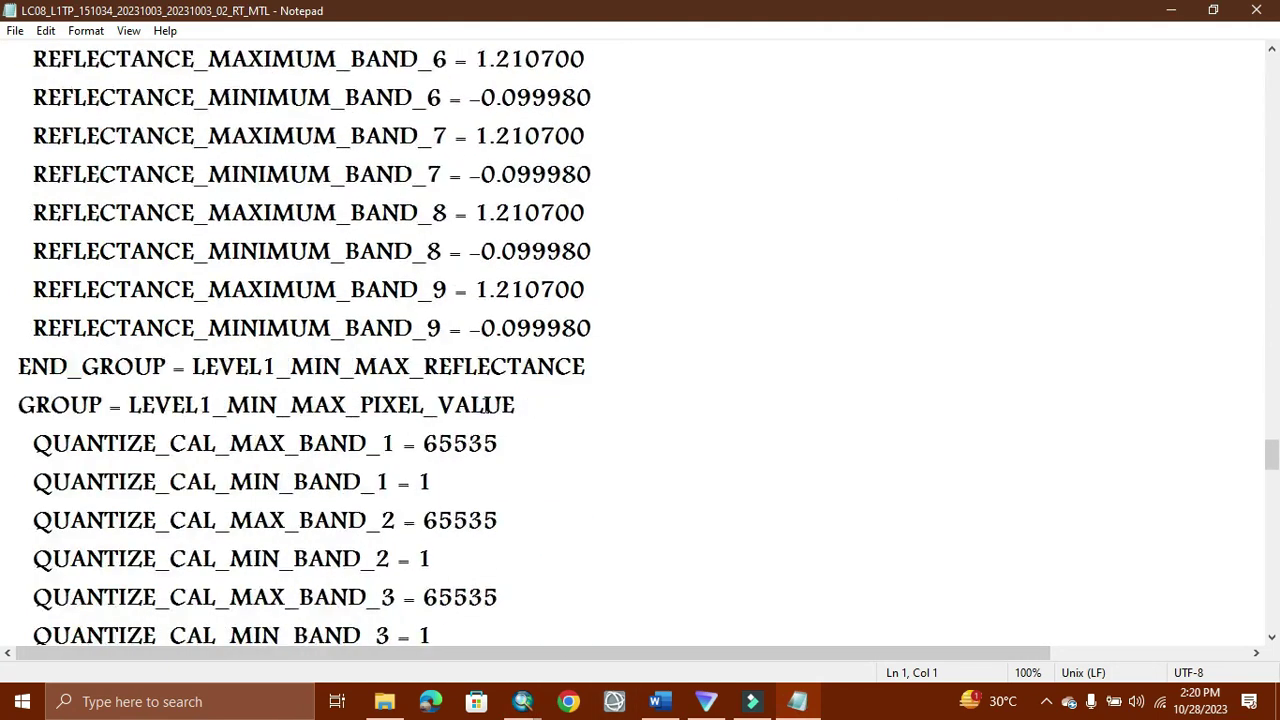
scroll(484, 404, down, 16)
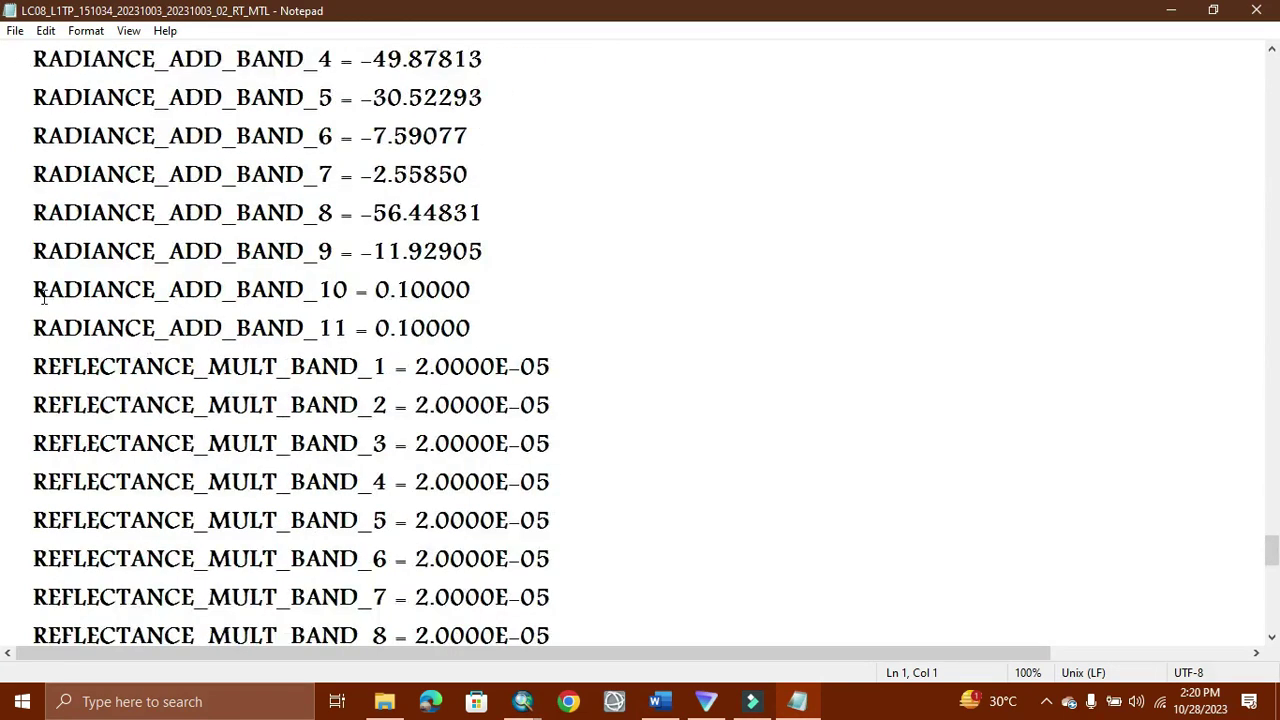
scroll(318, 598, down, 2)
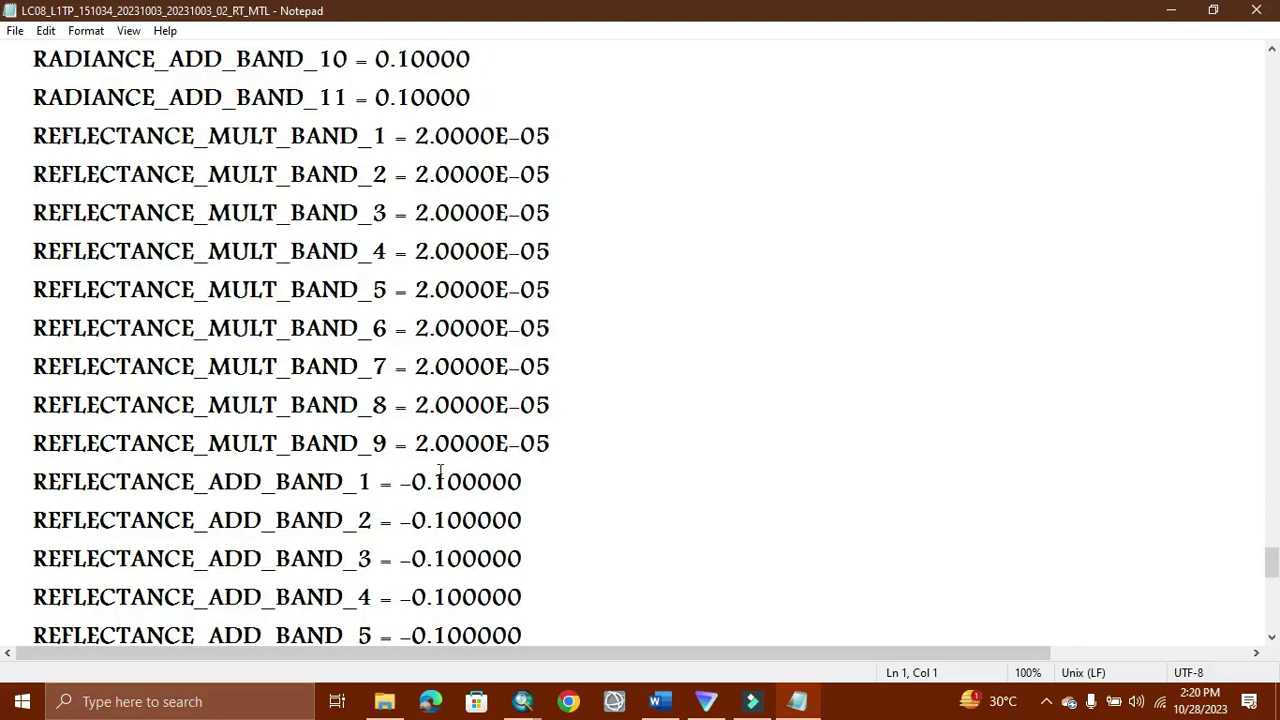
scroll(440, 472, up, 1)
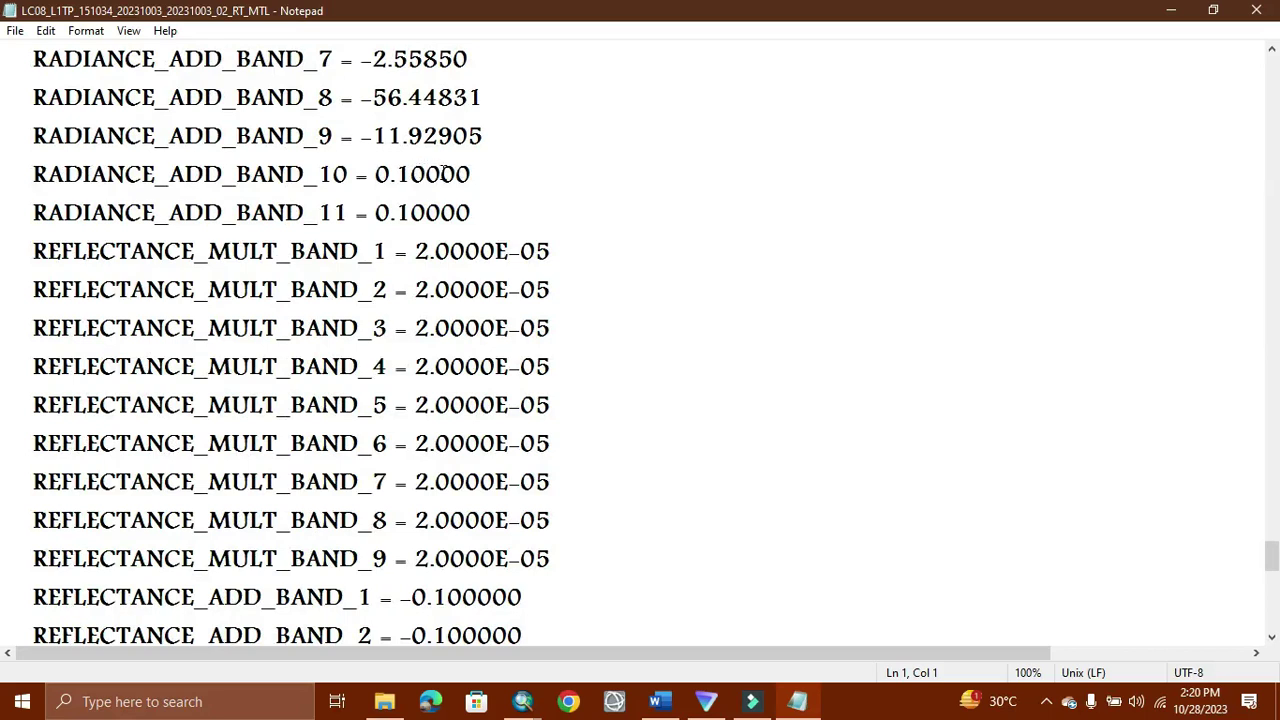
scroll(520, 275, down, 5)
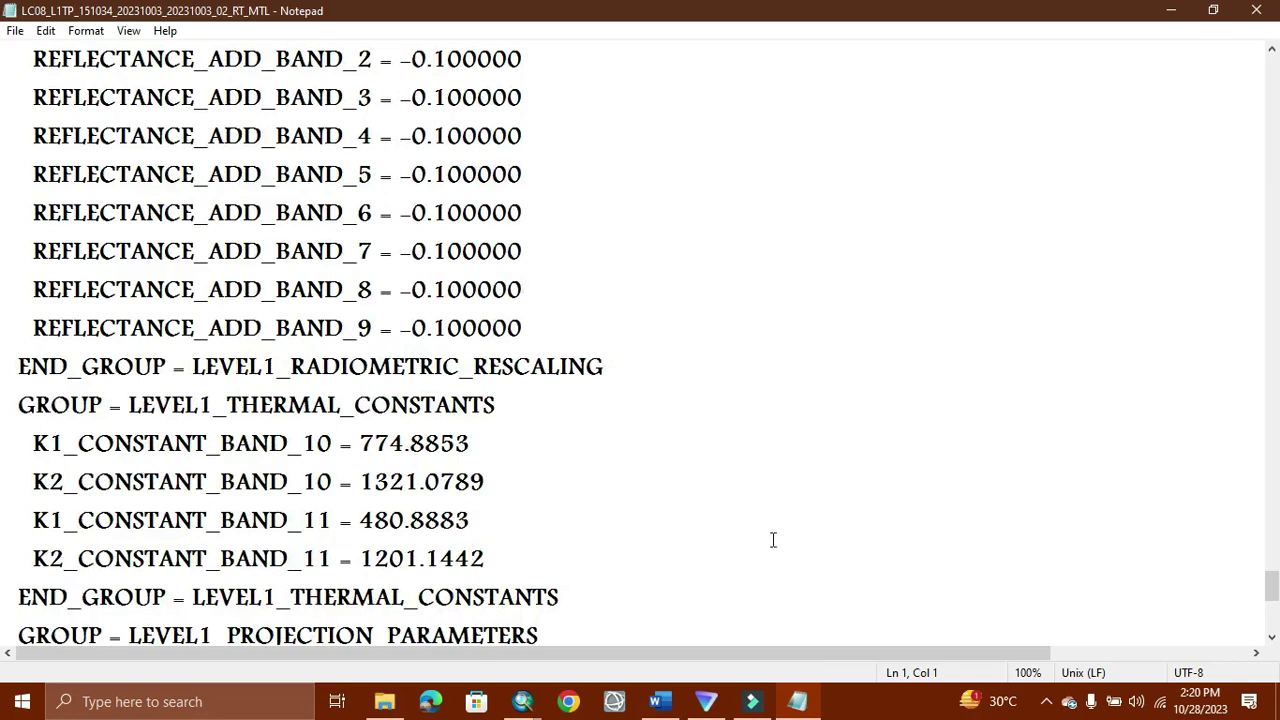
scroll(437, 300, up, 9)
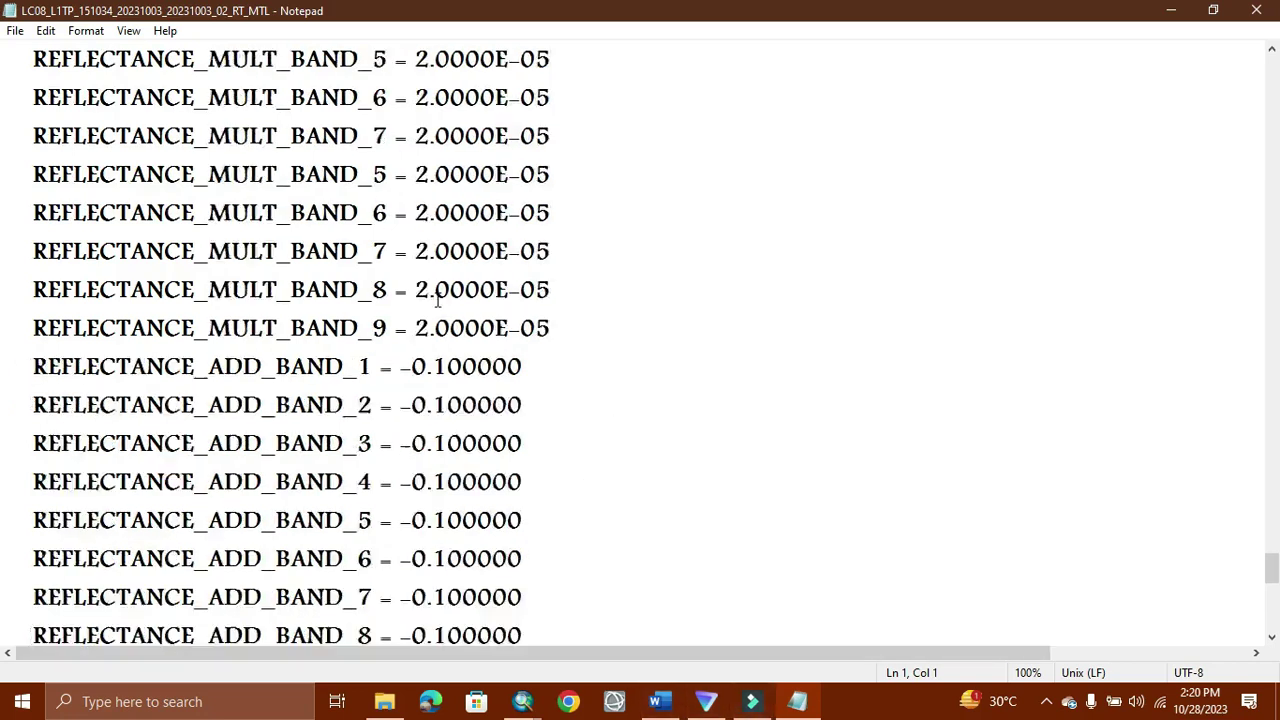
scroll(437, 300, up, 16)
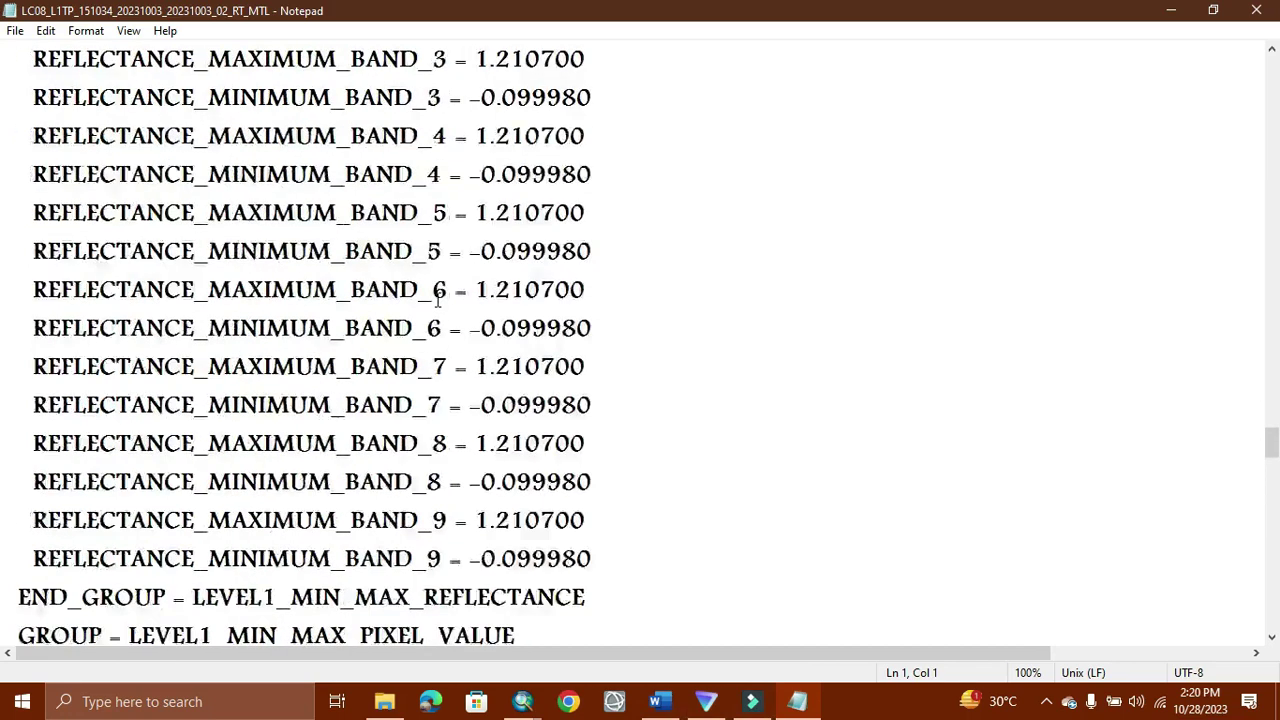
scroll(437, 300, down, 1)
scroll(437, 300, up, 3)
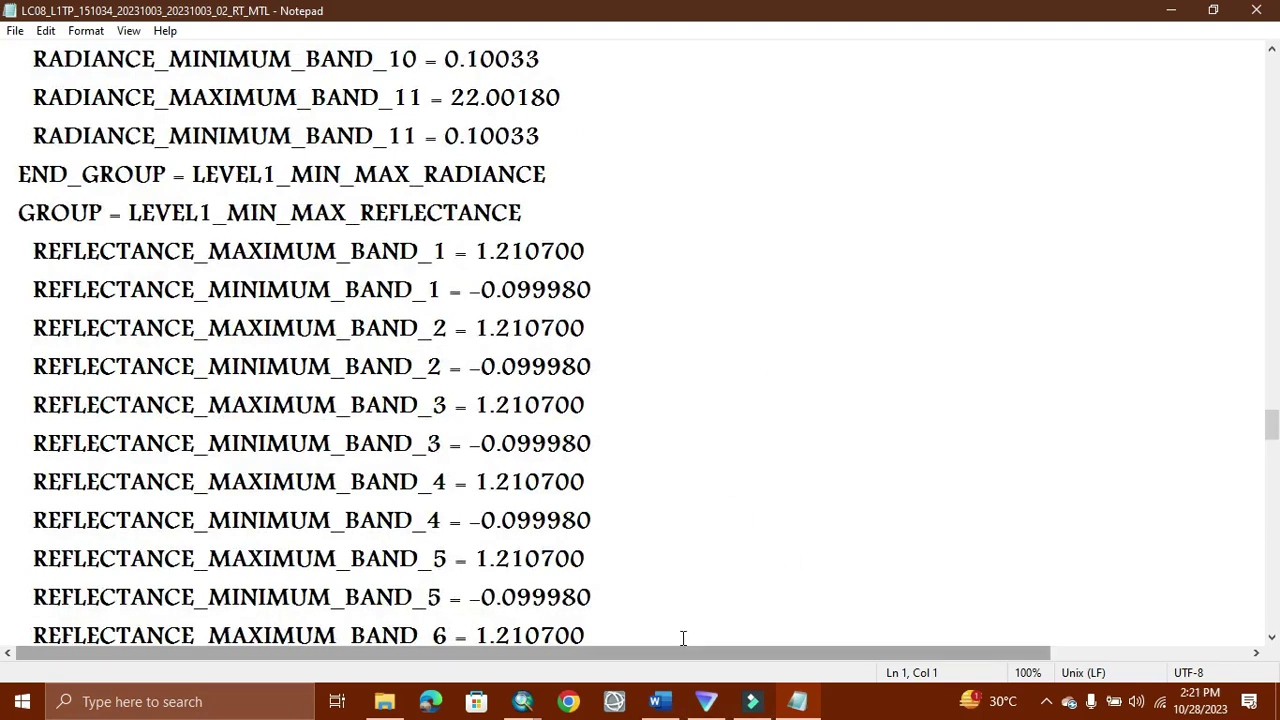
scroll(611, 540, up, 1)
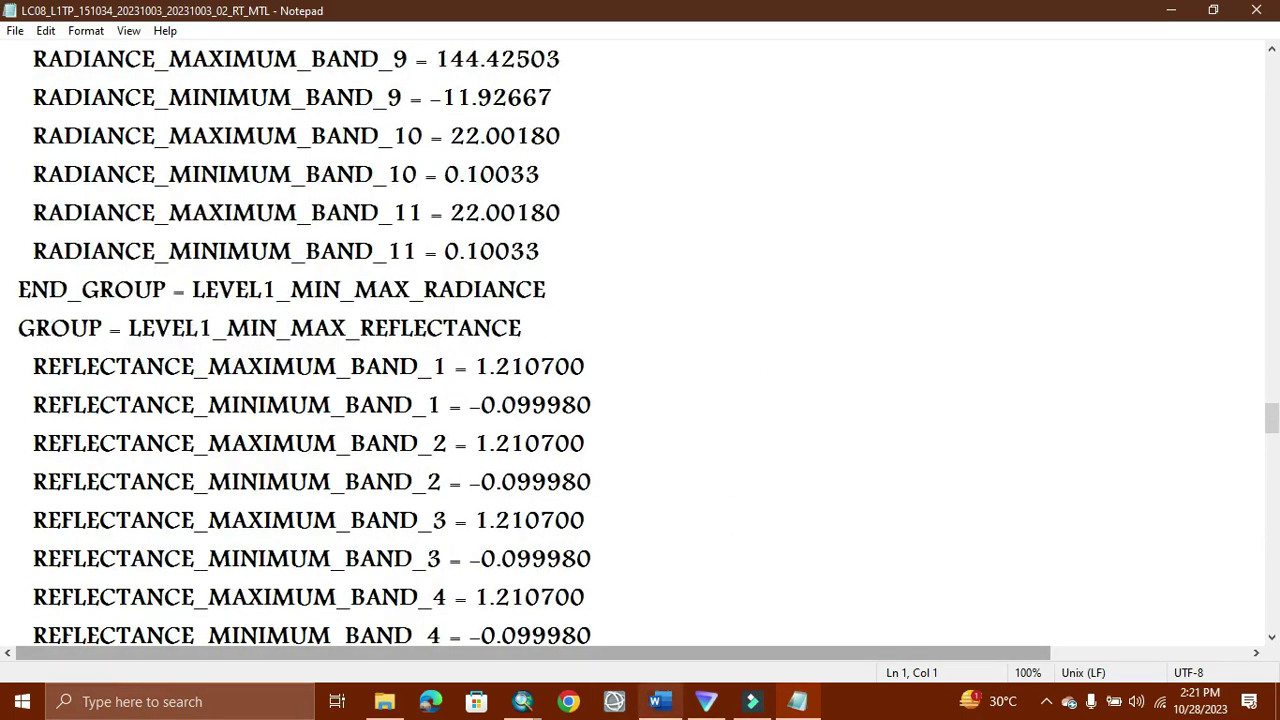
Step: Check the radiance formula in Word, and locate the RADIANCE_MULT_BAND_10 value in the MTL metadata in Notepad
mouse_move(664, 704)
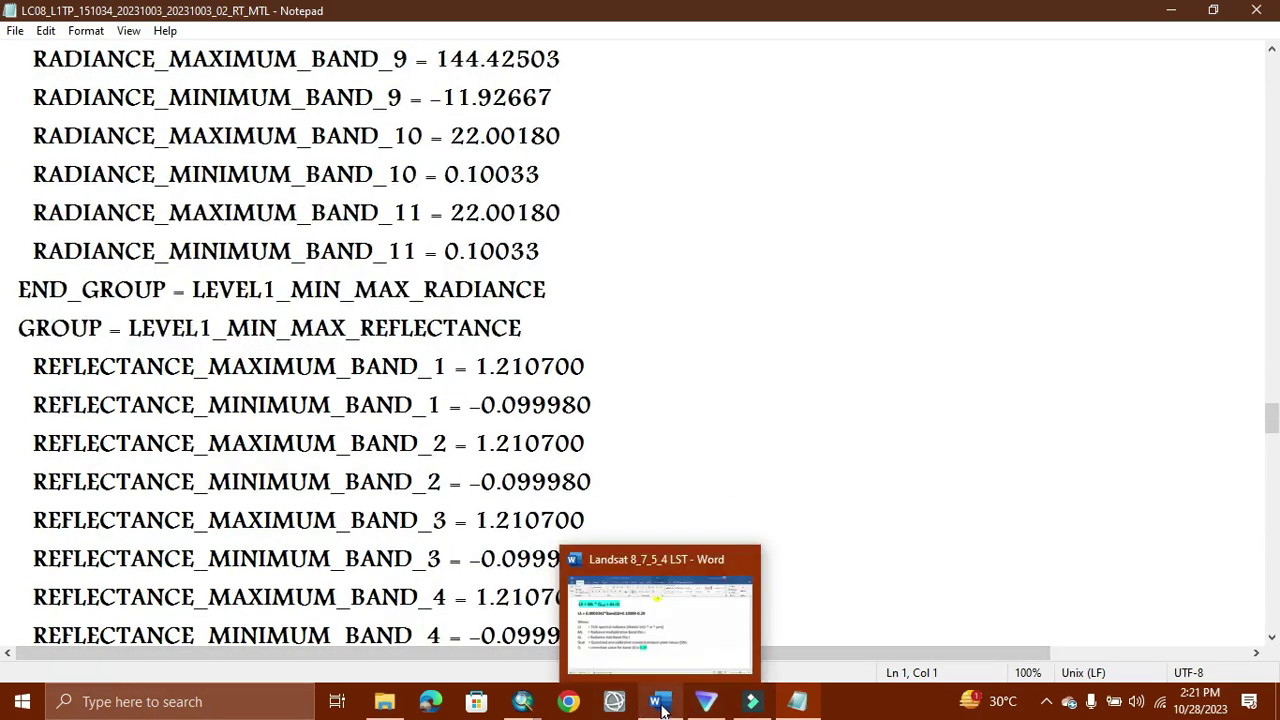
click(665, 605)
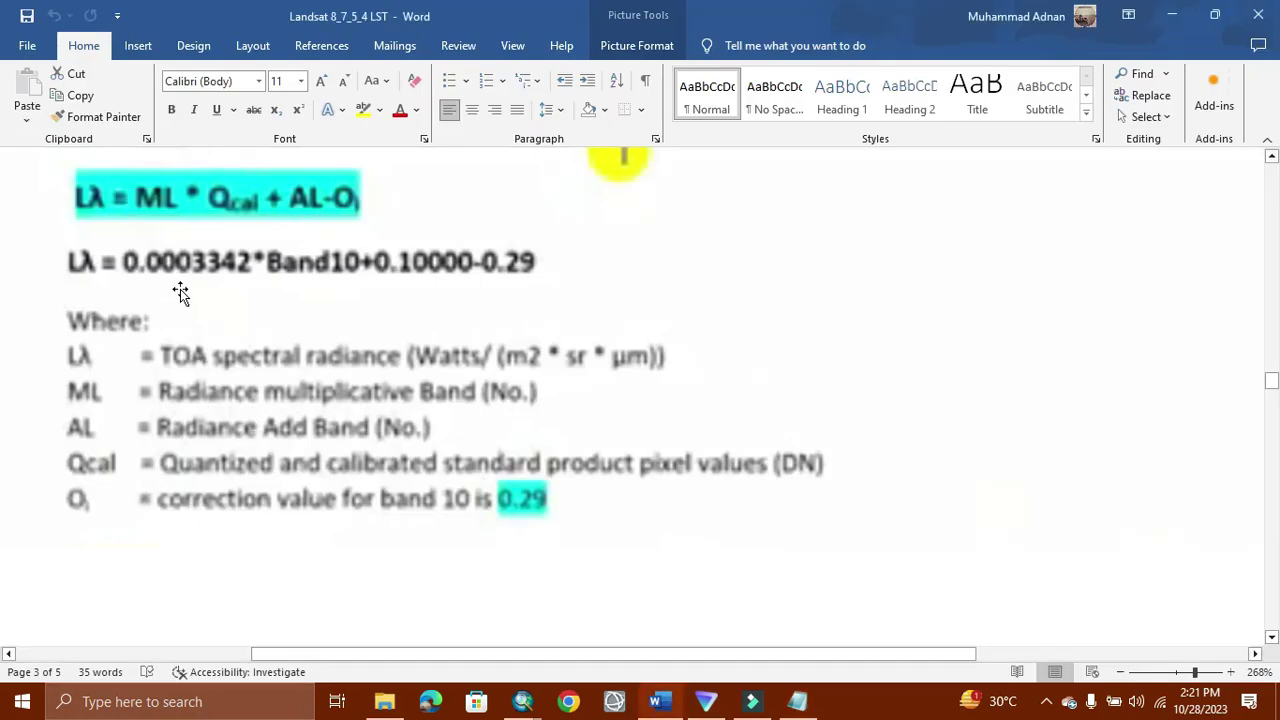
click(785, 708)
scroll(513, 427, down, 5)
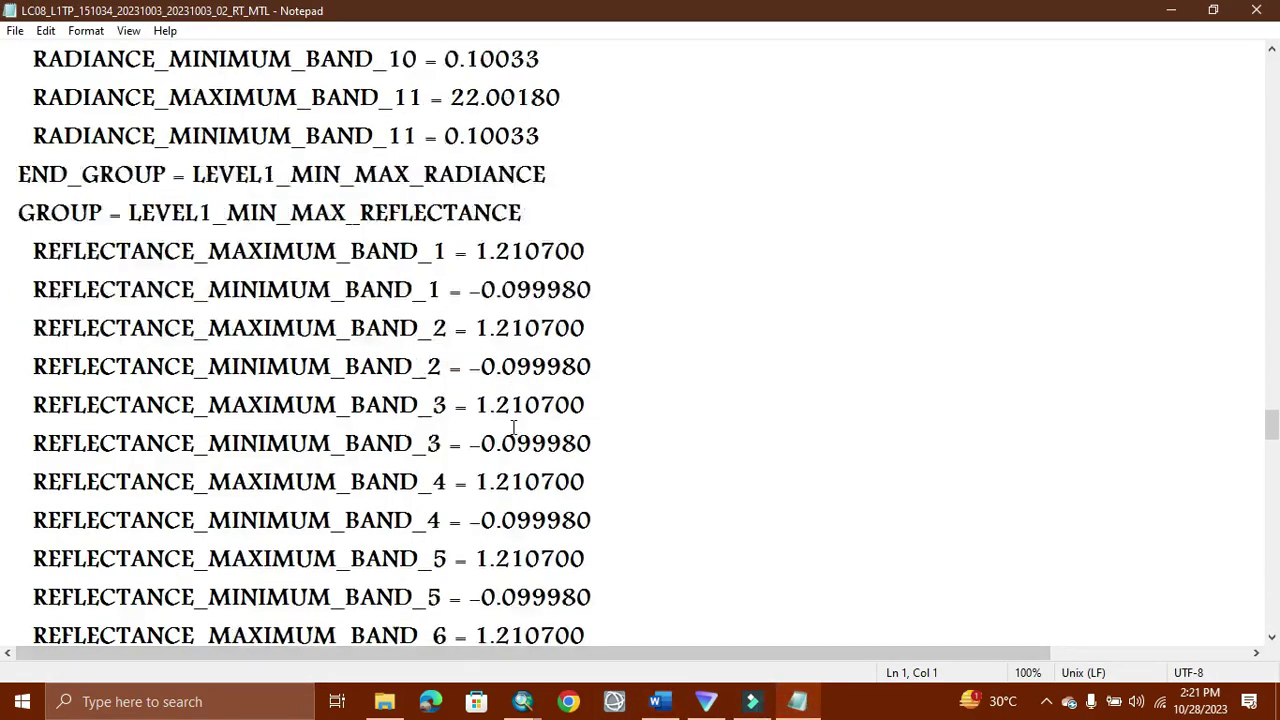
scroll(513, 427, down, 11)
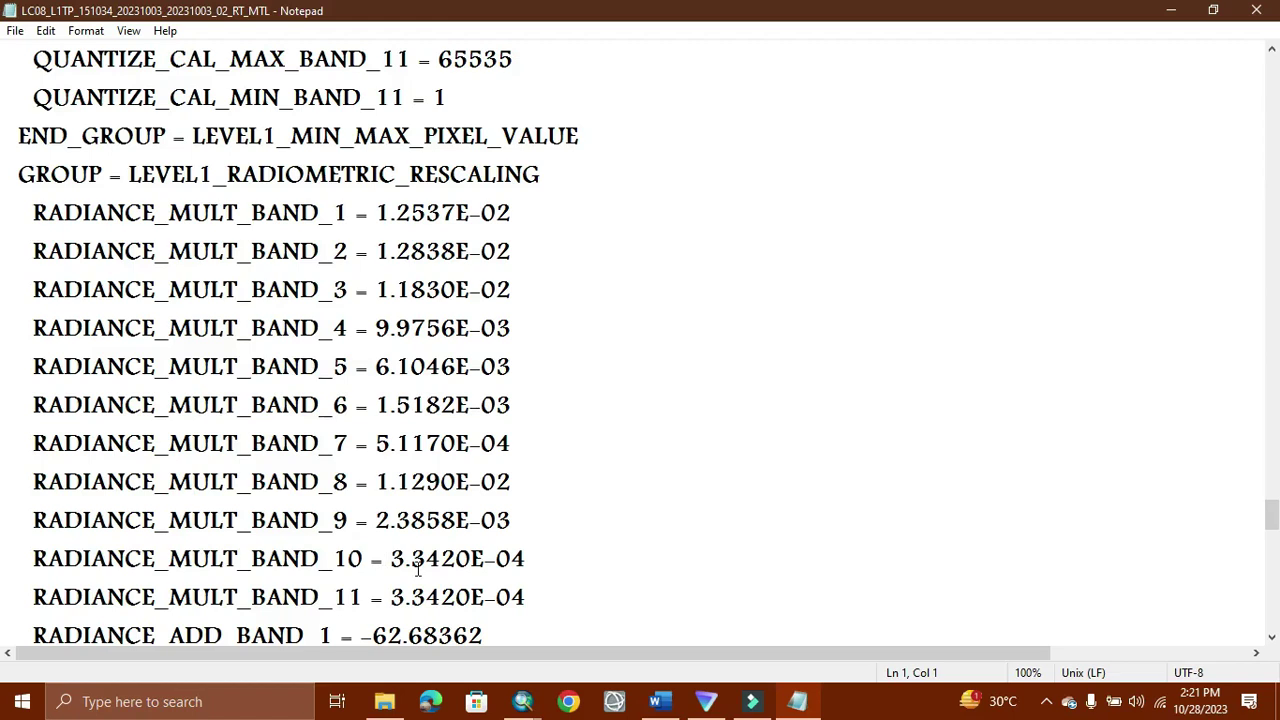
click(1172, 10)
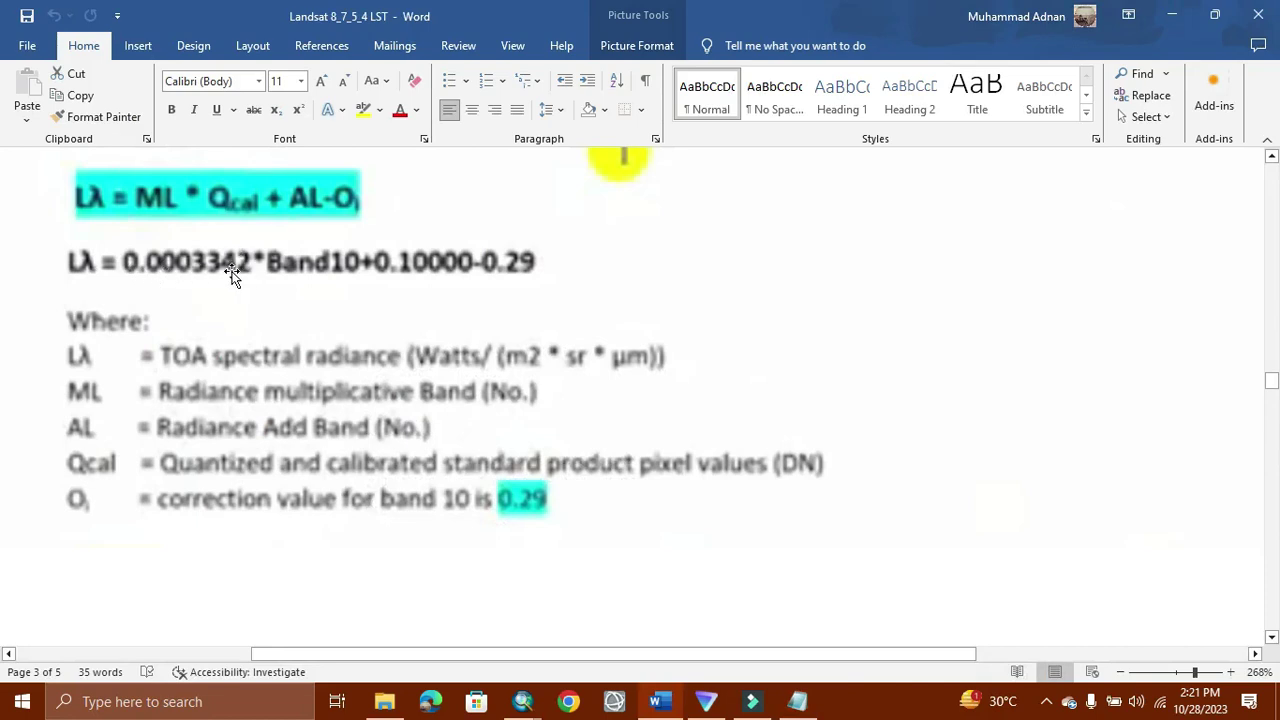
Step: Enter 0.0003342 in the Raster Calculator expression in ArcMap, and check it against the Notepad metadata and the Word formula
click(1178, 16)
click(573, 500)
text(0.0003342)
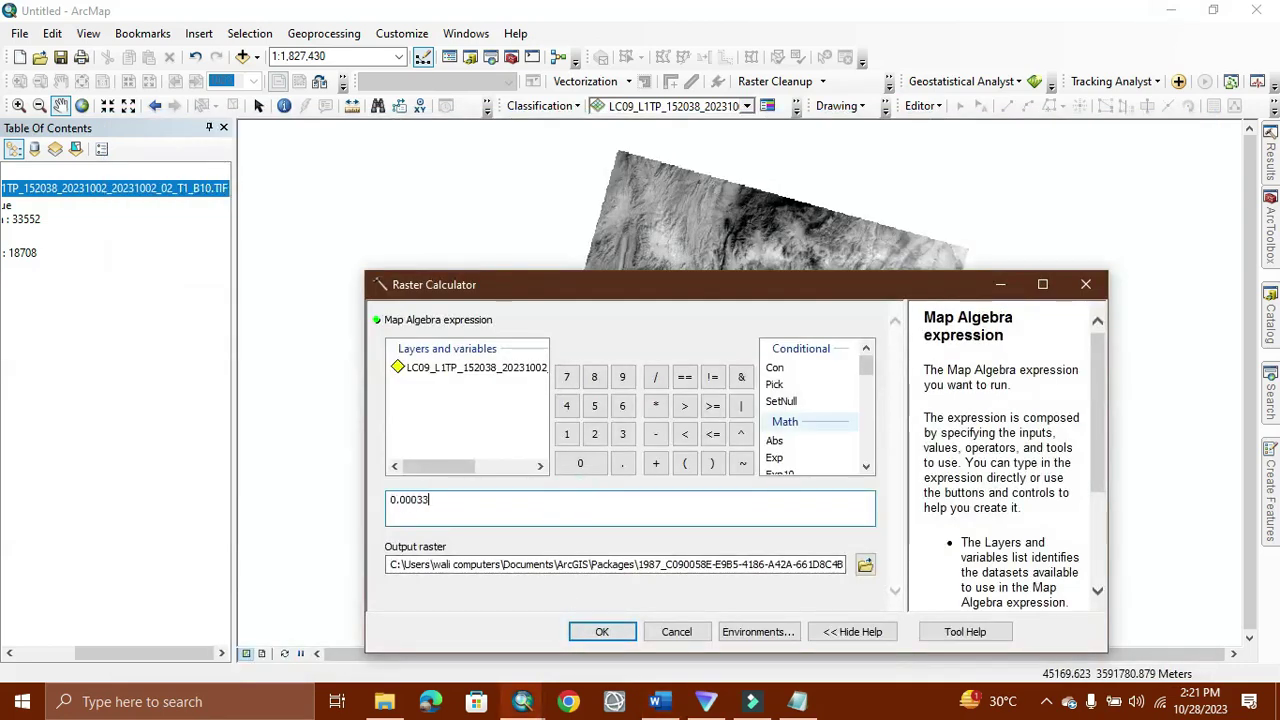
click(797, 701)
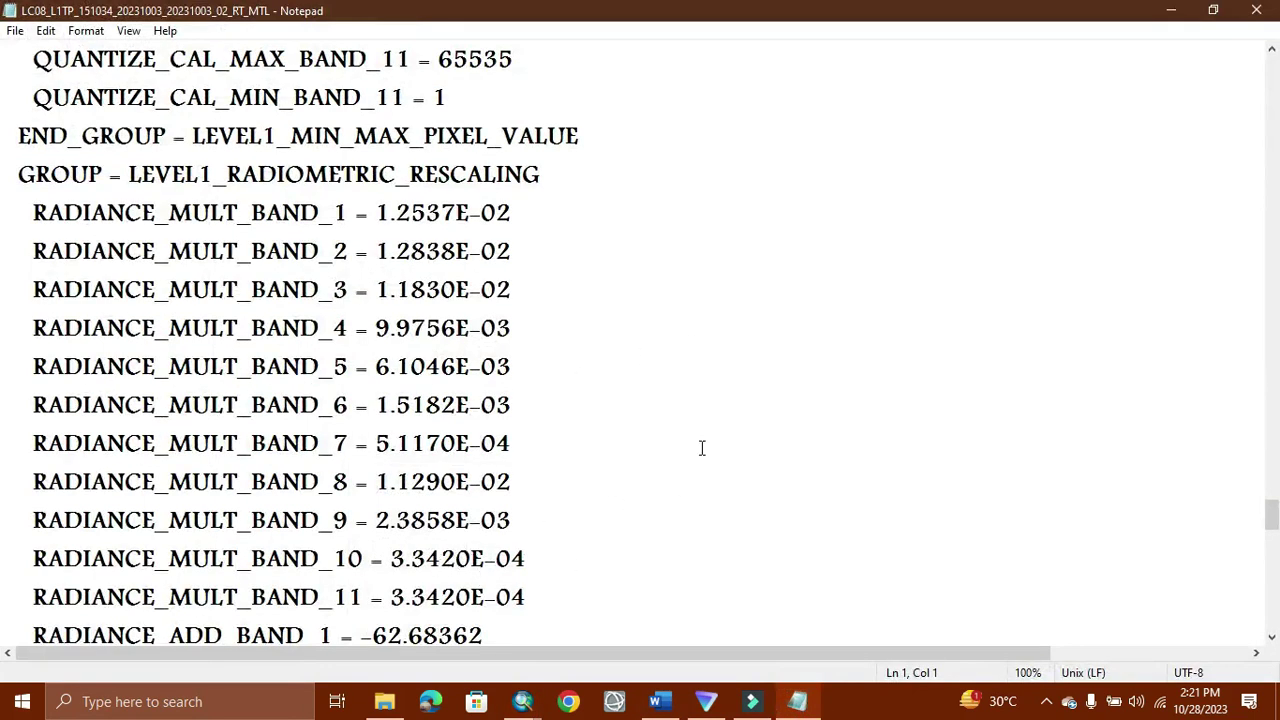
click(1171, 10)
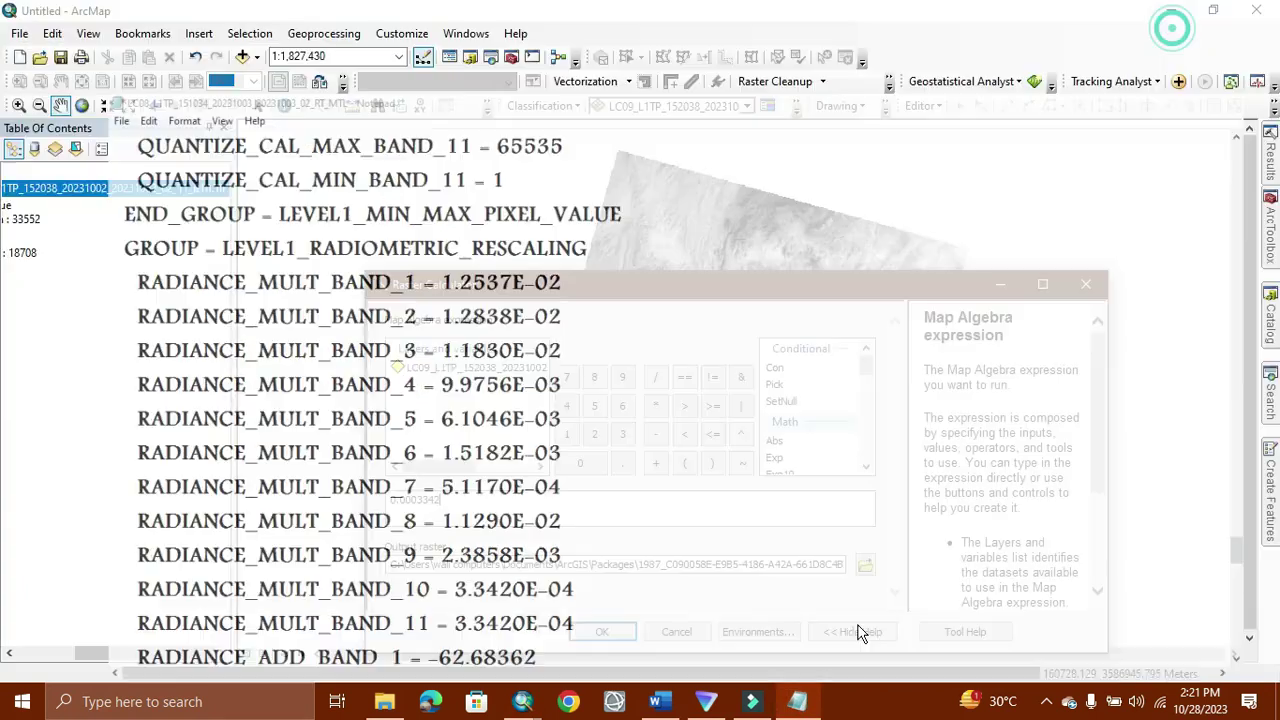
click(652, 704)
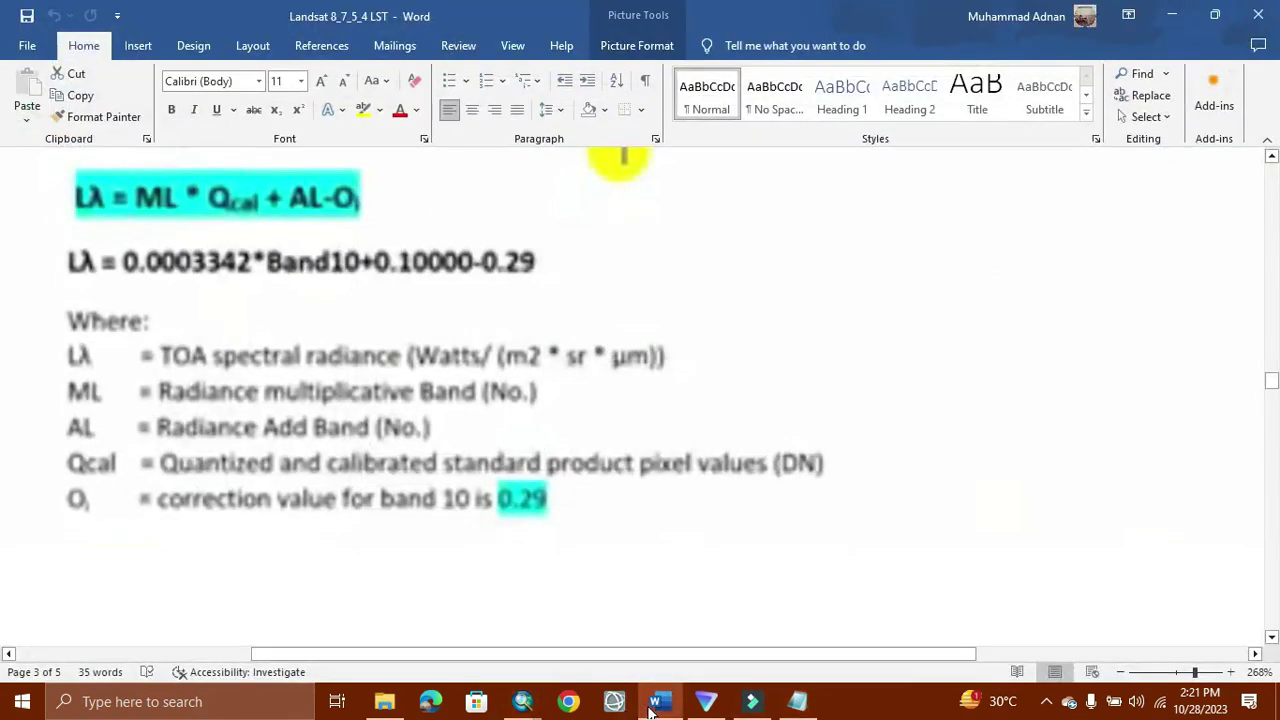
click(652, 704)
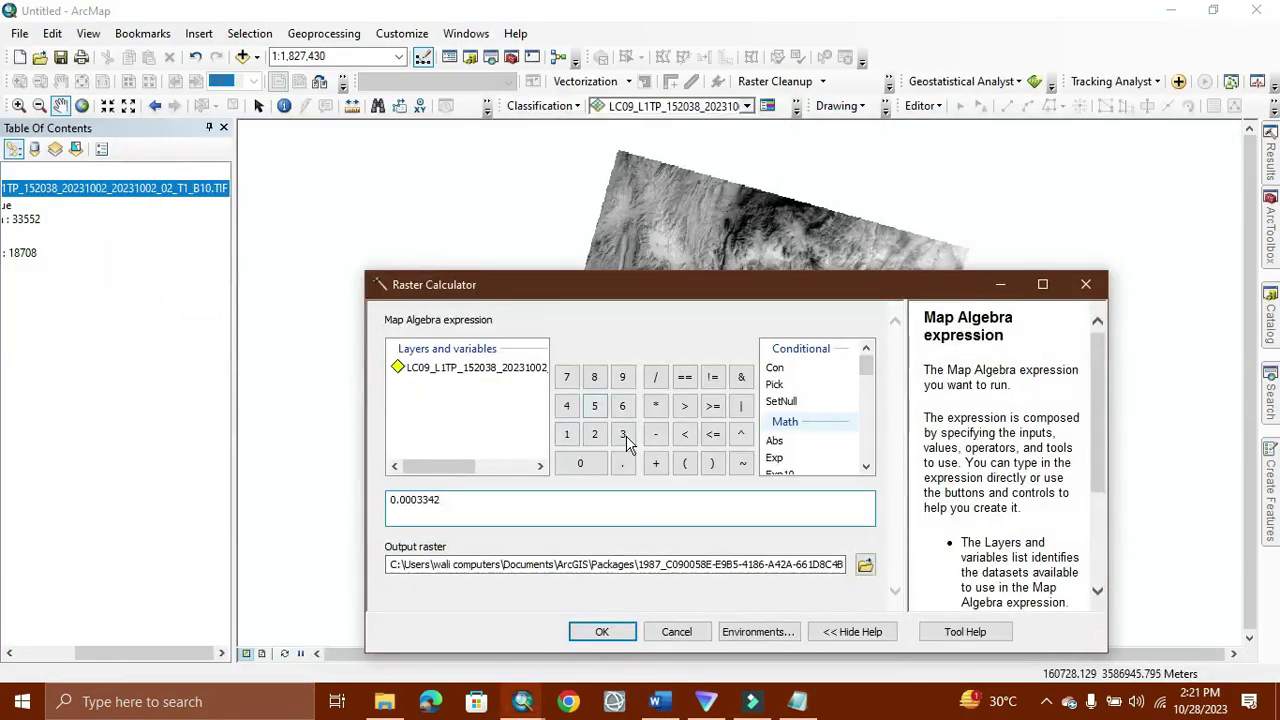
Step: Multiply 0.0003342 by the LC09_L1TP_152038_20231002_20231002_02_T1_B10.TIF layer in the expression, consulting the Word formula for the term order
click(656, 410)
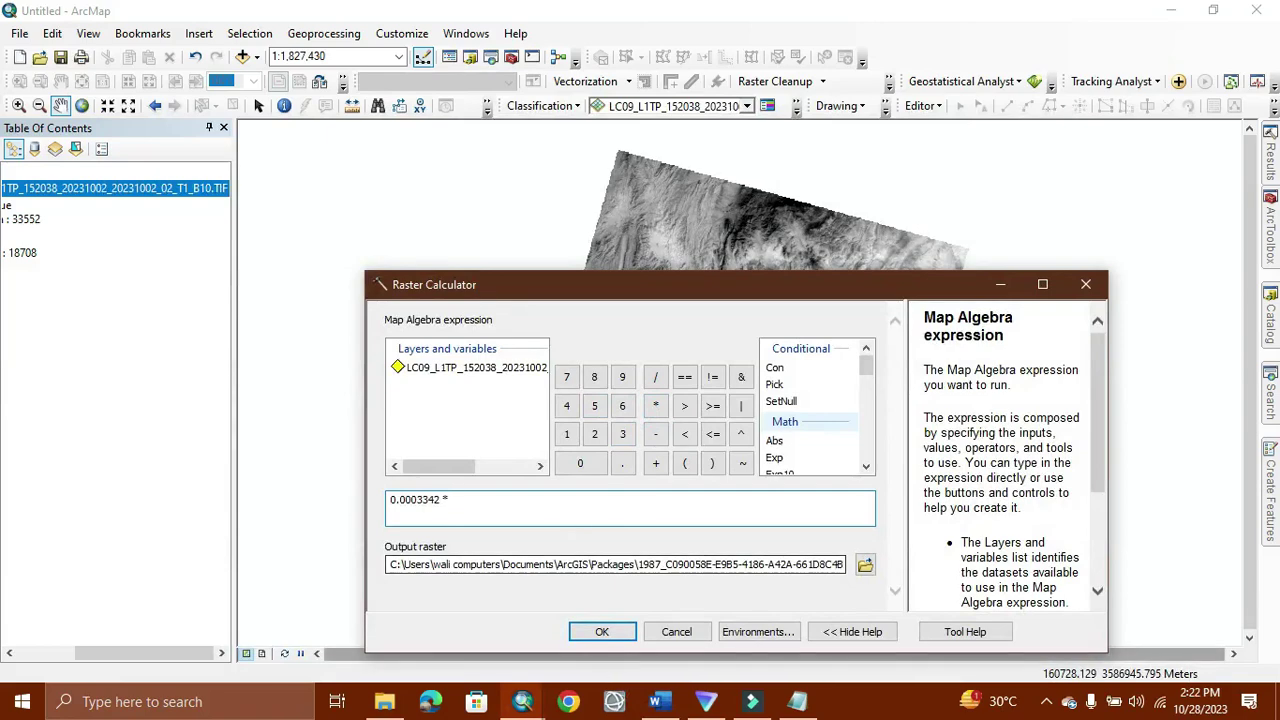
click(753, 702)
click(752, 702)
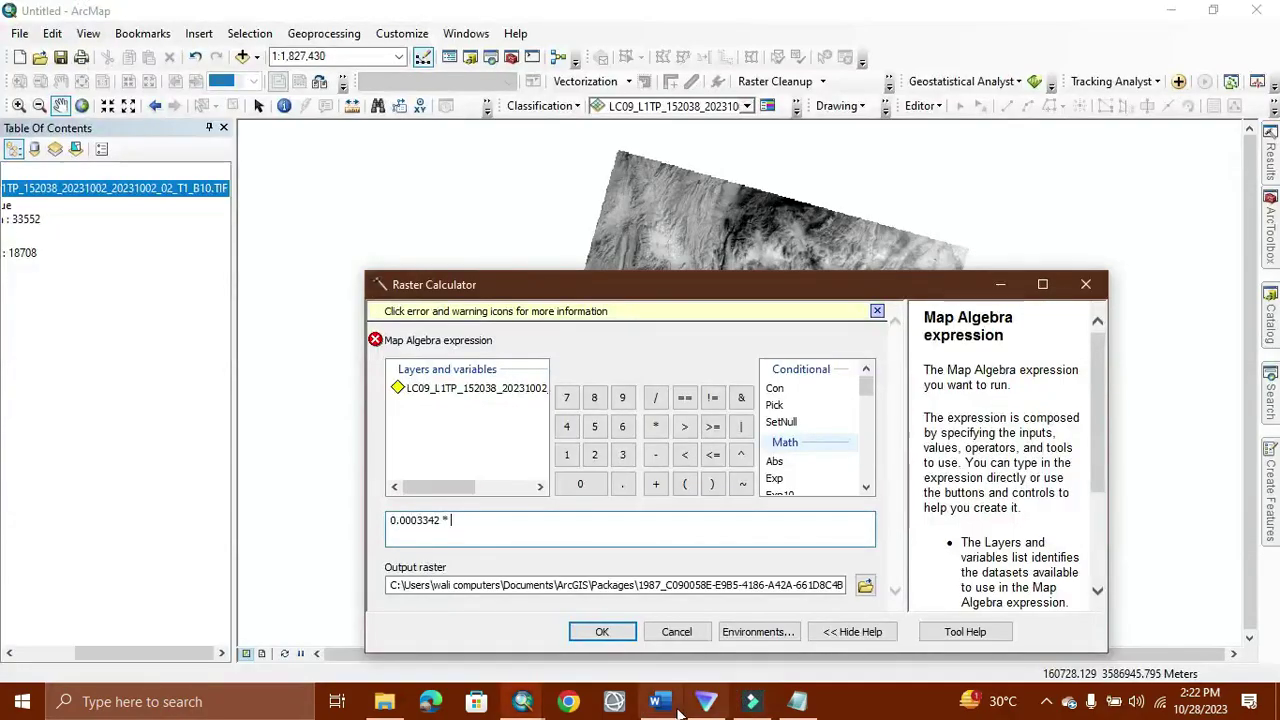
click(673, 711)
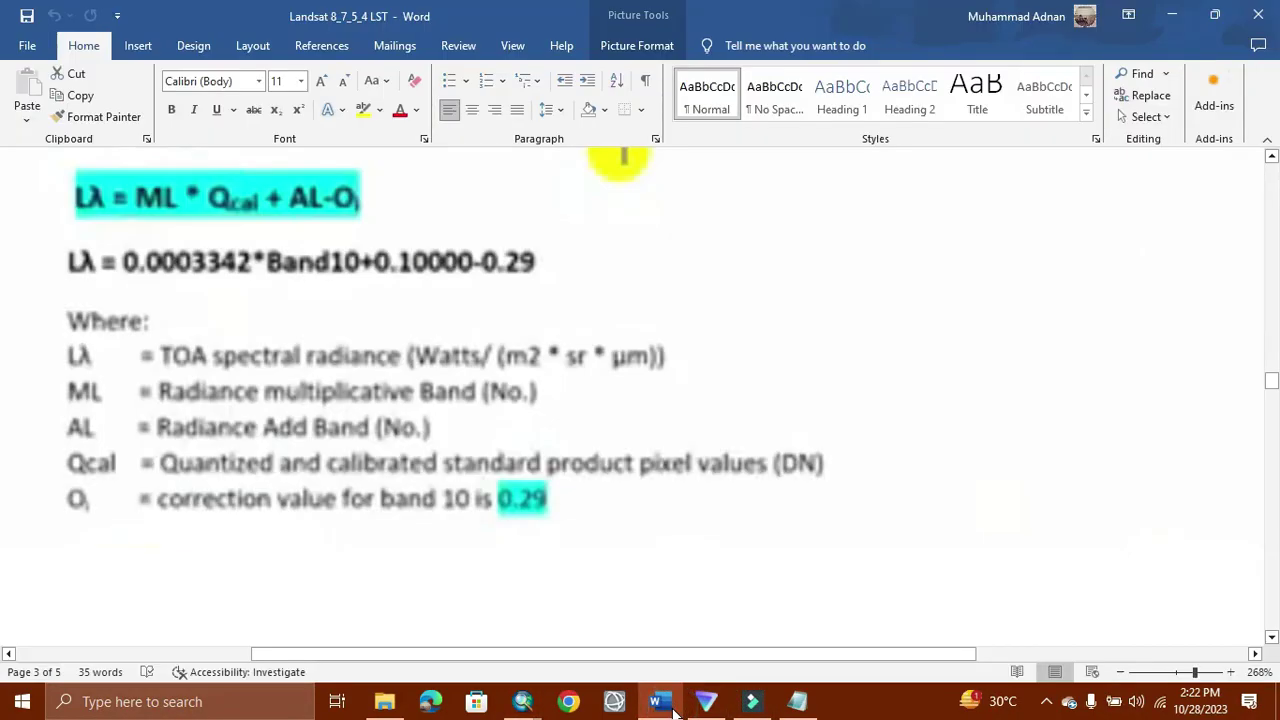
click(673, 711)
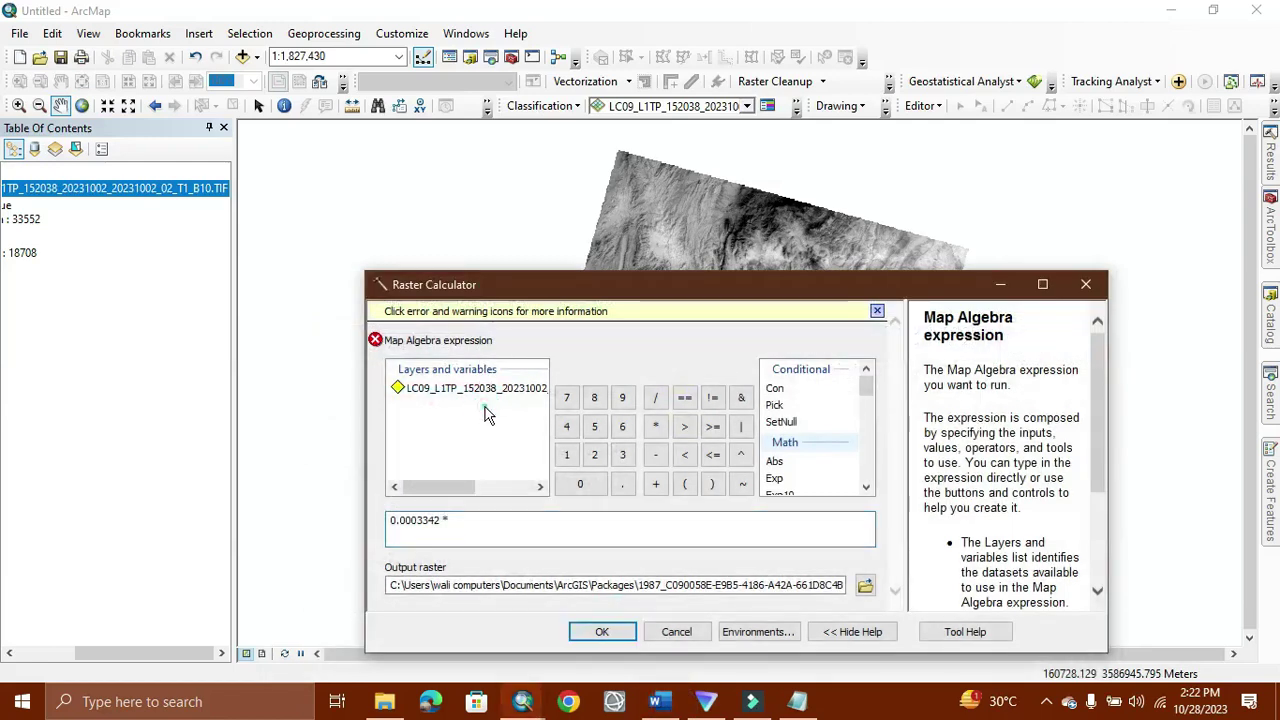
click(485, 400)
double_click(485, 400)
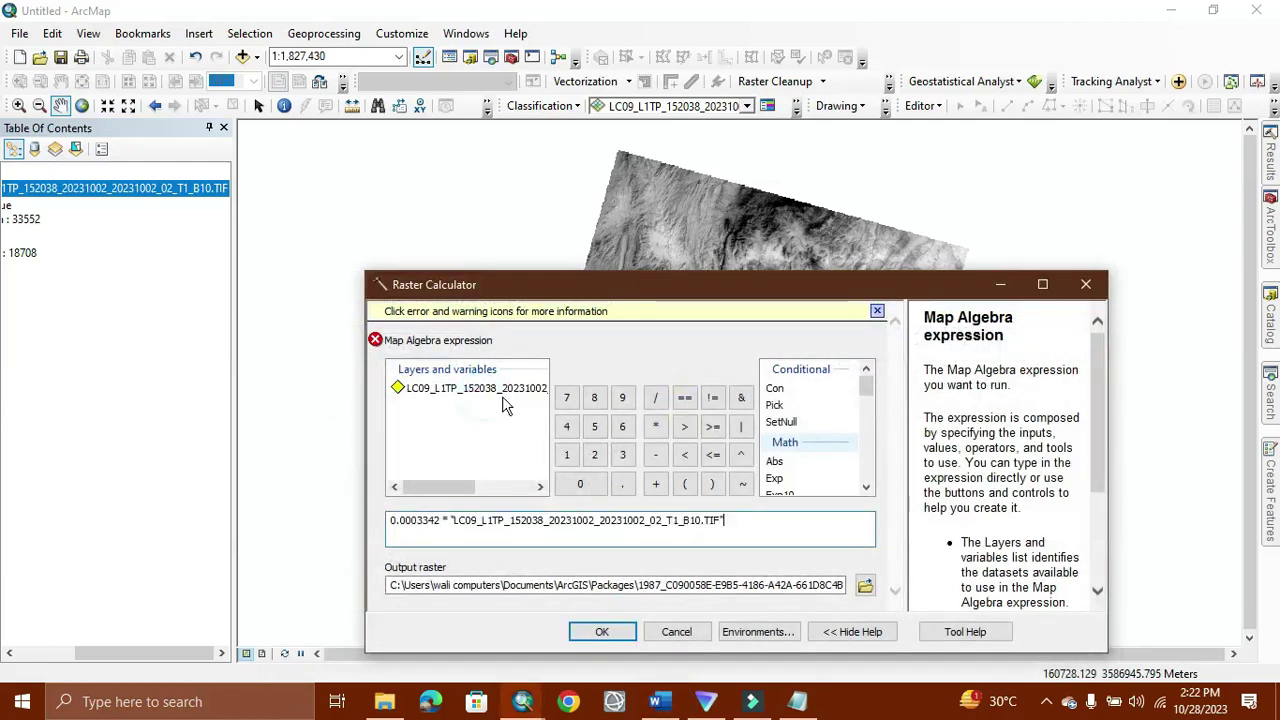
click(656, 427)
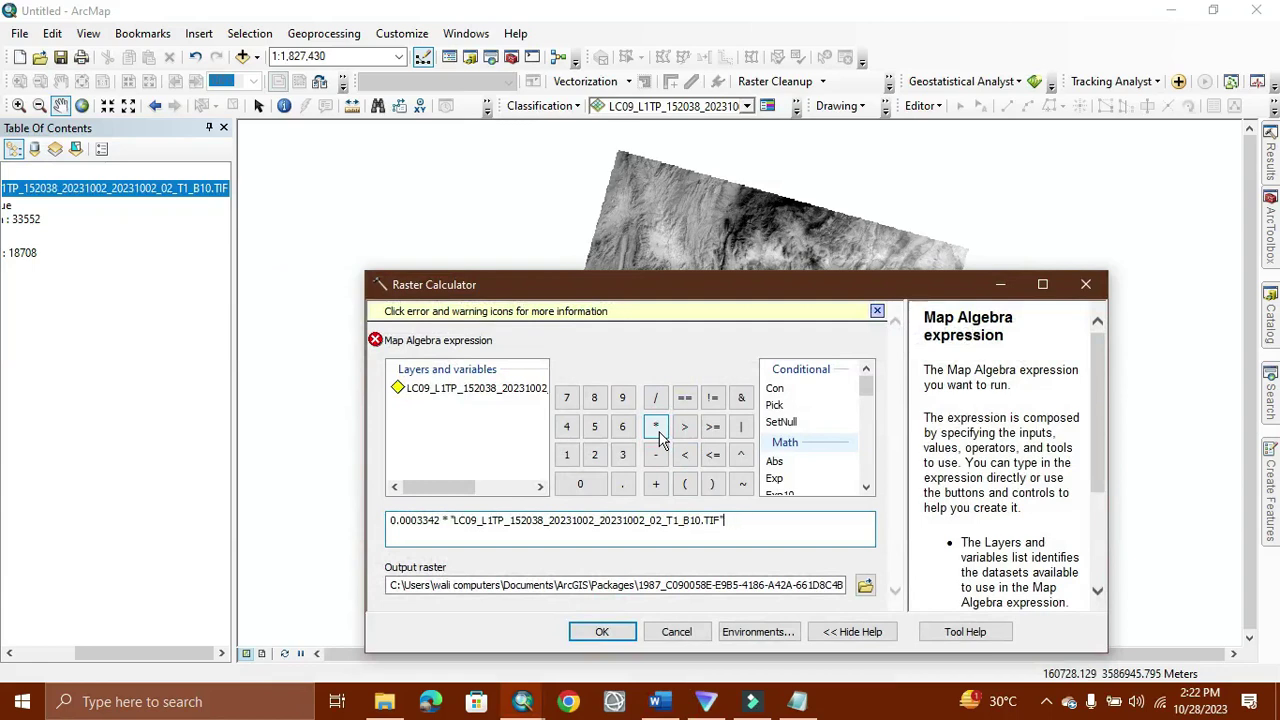
click(656, 427)
click(676, 706)
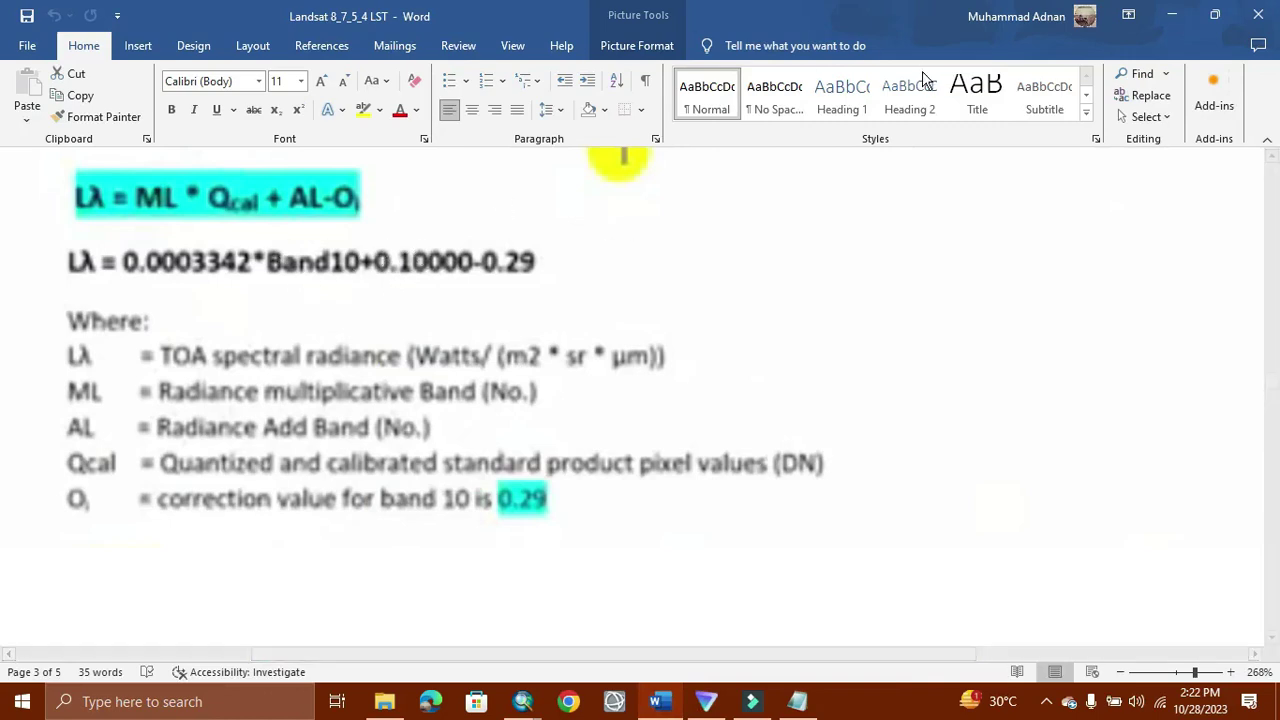
click(1165, 16)
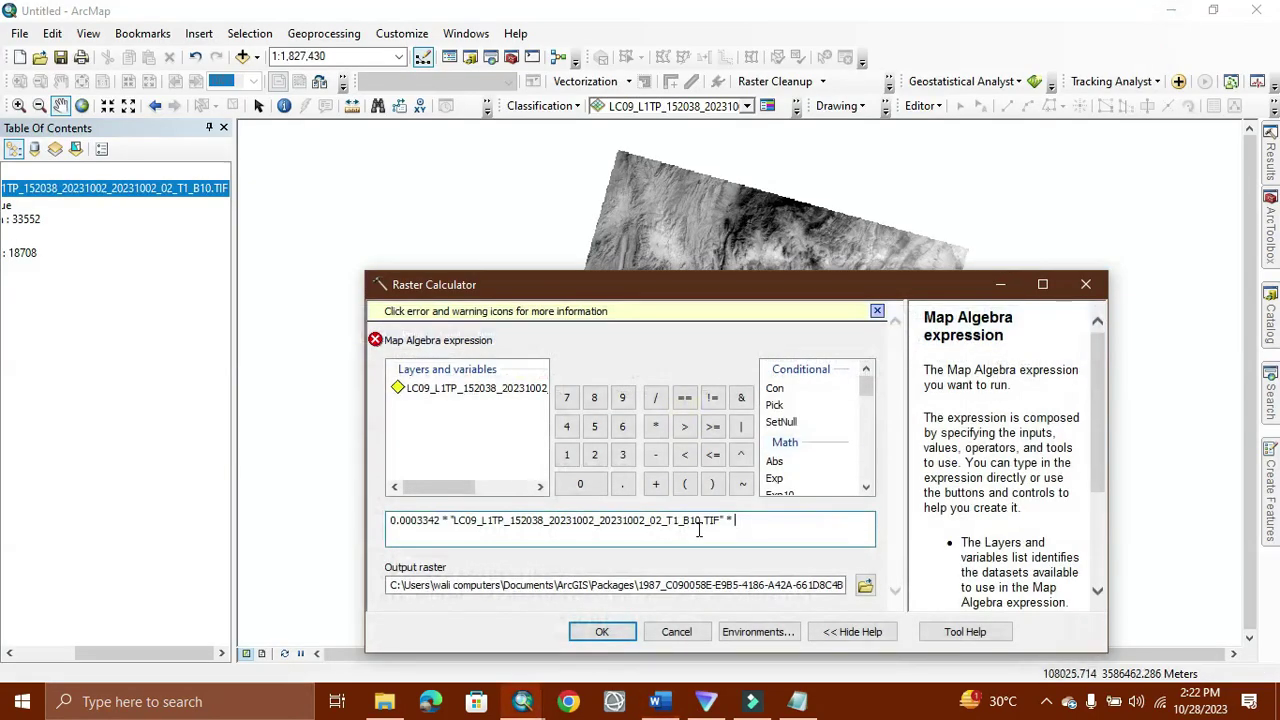
key(BackSpace)
Step: Add the term + 0.10000 after the band 10 layer in the Raster Calculator expression, checking it against the radiance formula in Word
click(655, 484)
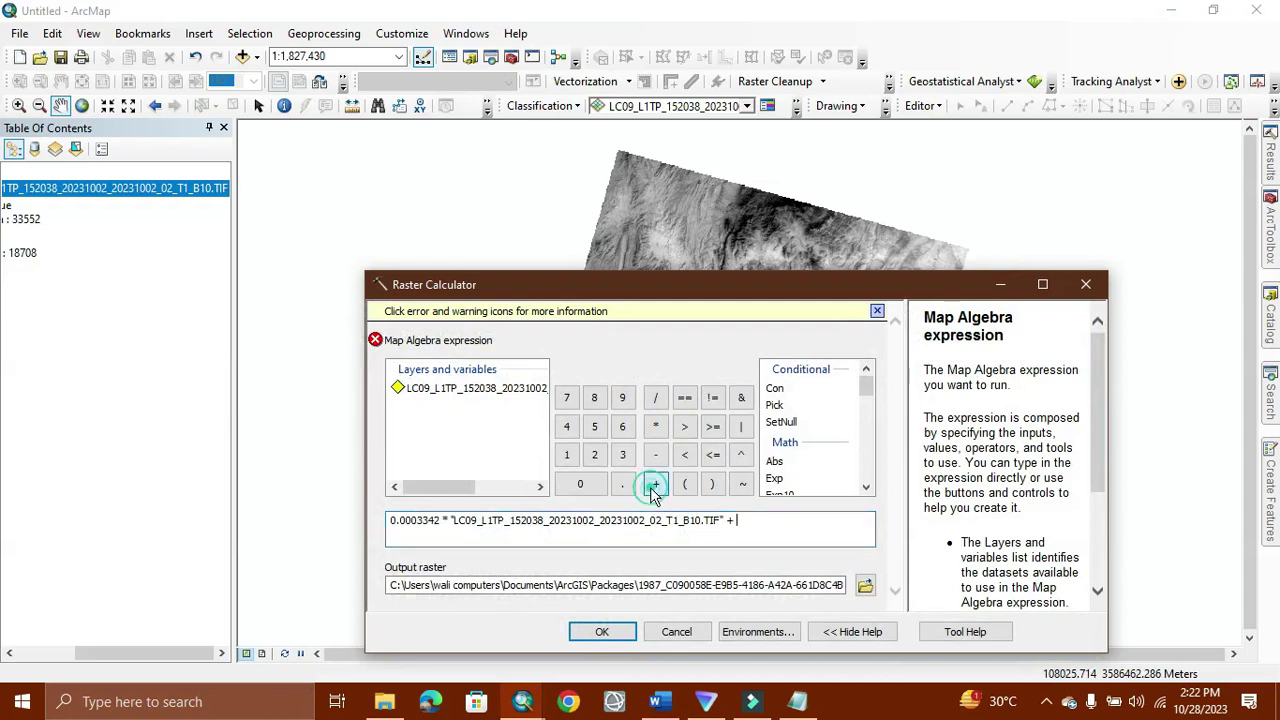
click(582, 486)
text(.)
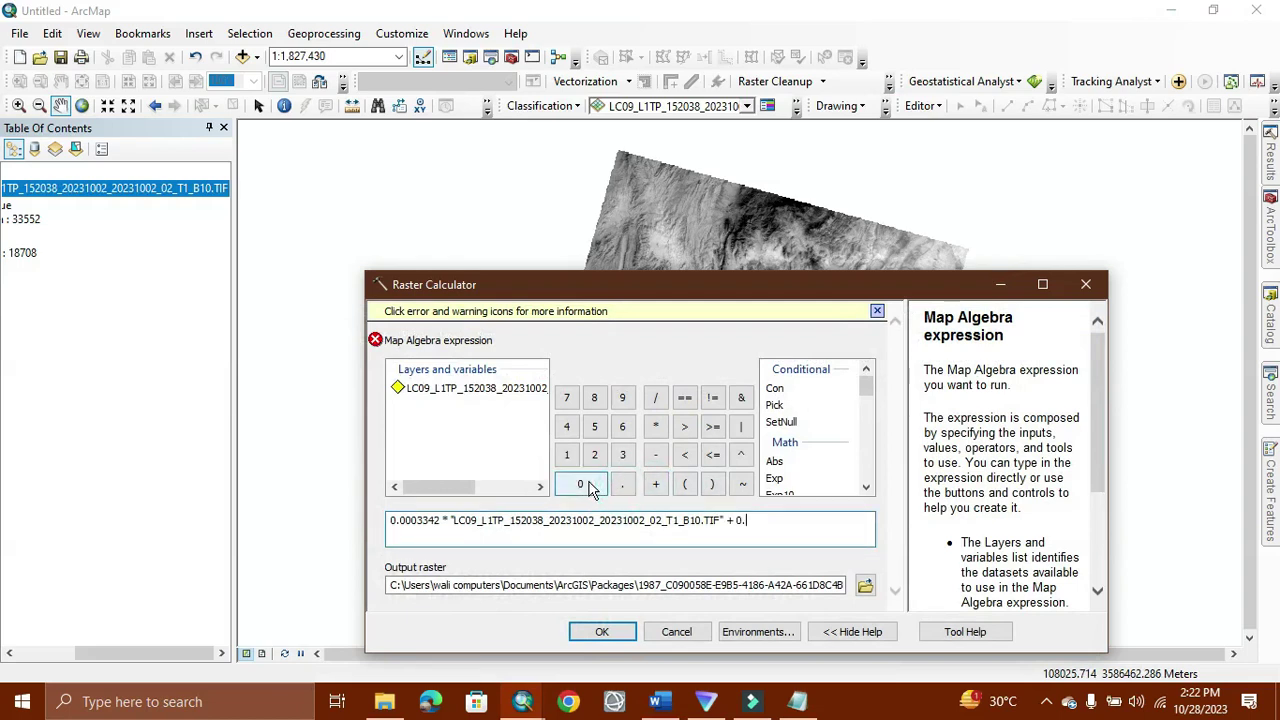
click(660, 701)
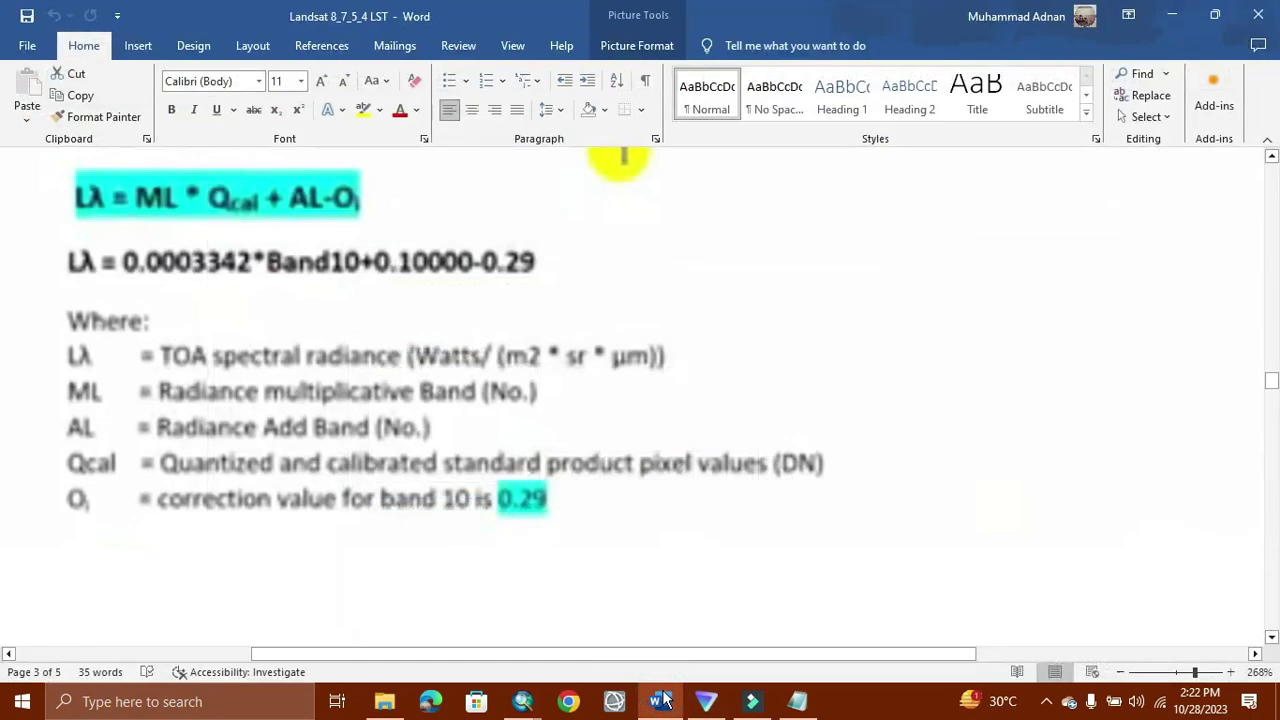
click(660, 701)
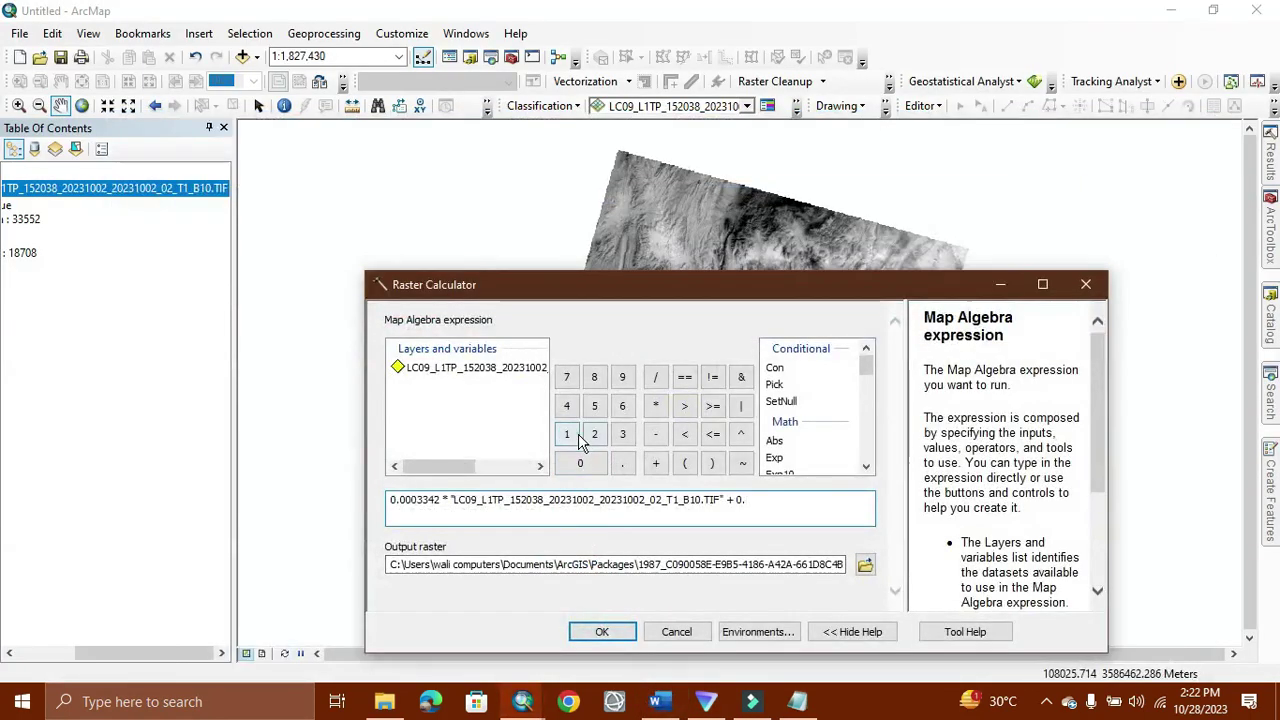
click(568, 434)
click(580, 463)
click(580, 463)
click(580, 463)
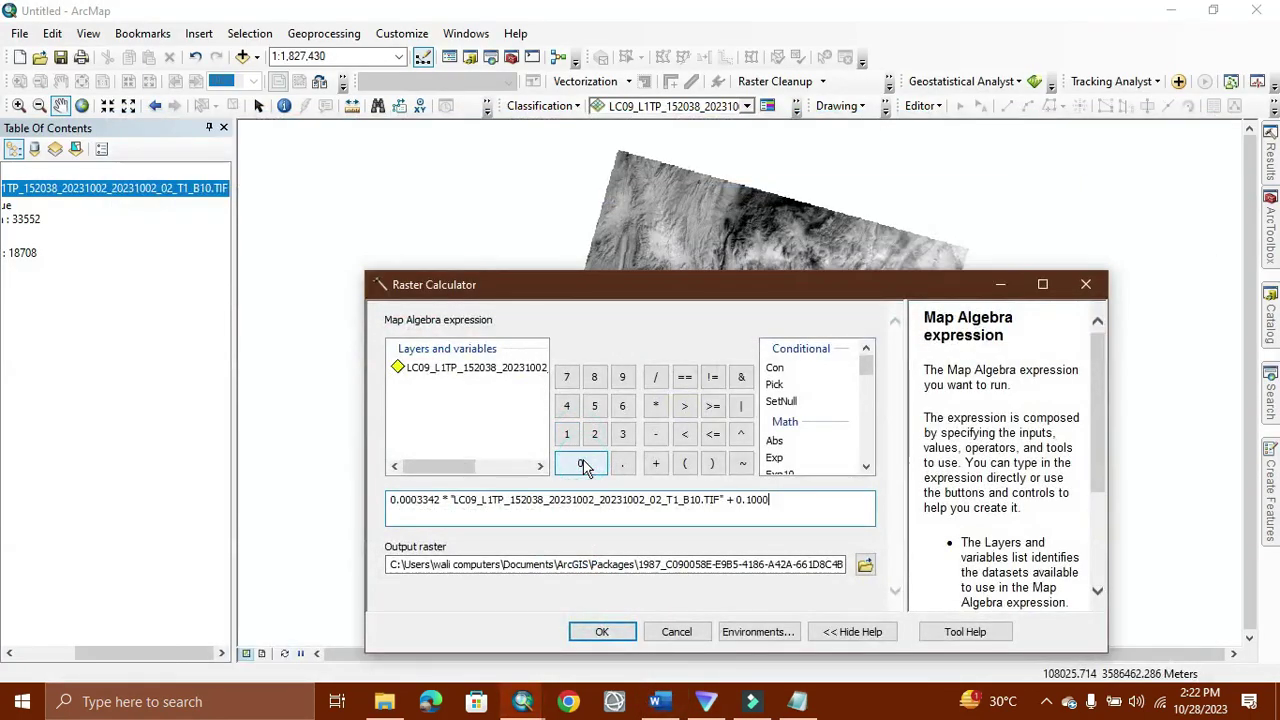
click(580, 463)
Step: Check the correction value in the Word formula and subtract 0.29 at the end of the Raster Calculator expression in ArcMap
click(660, 701)
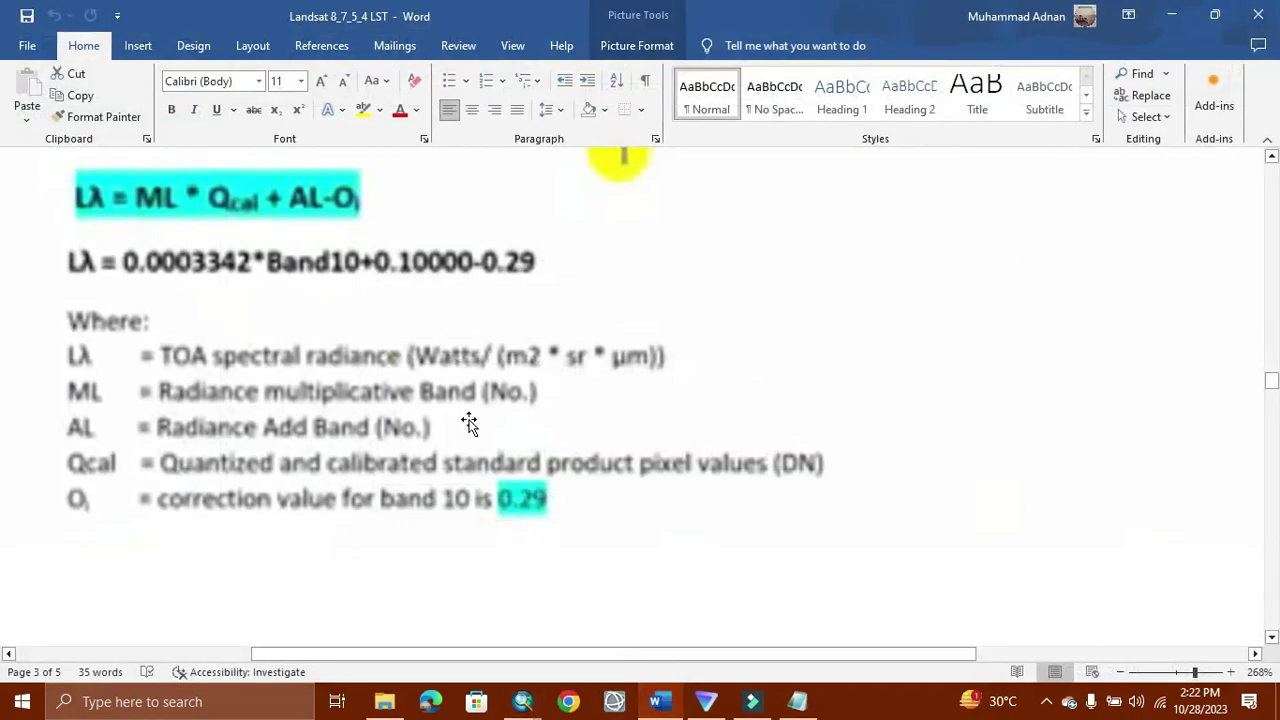
click(1172, 14)
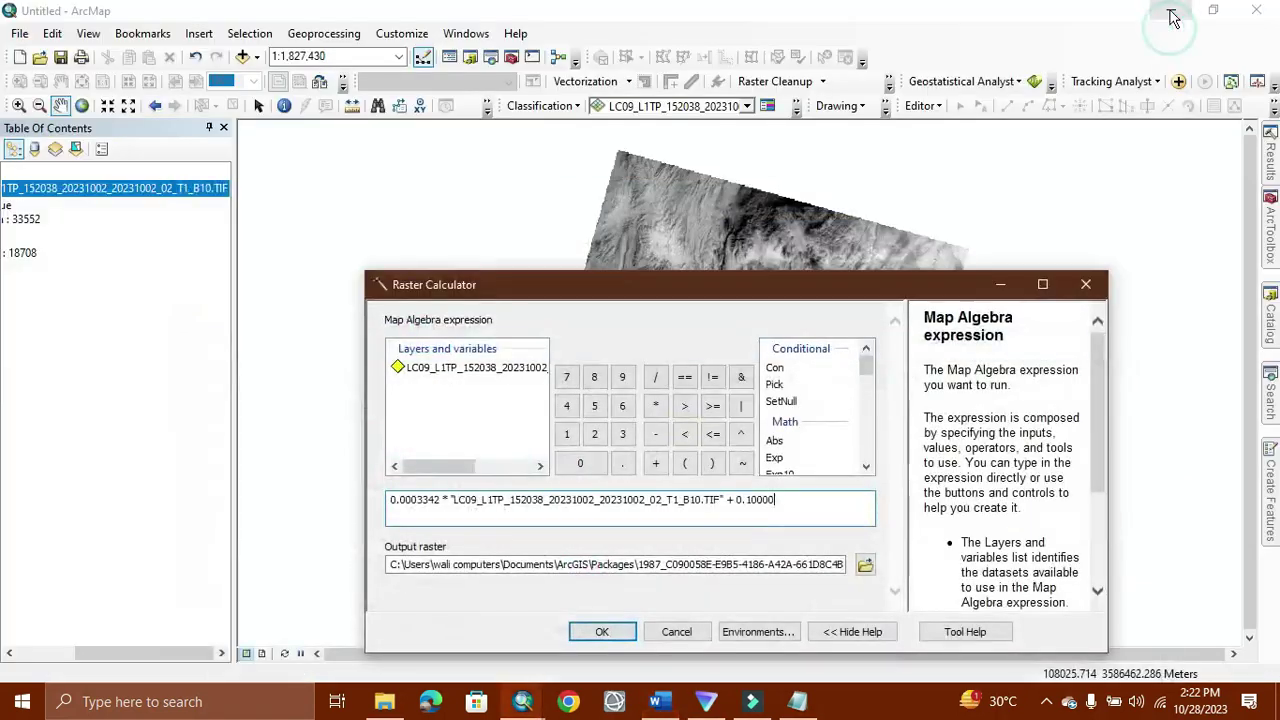
click(655, 433)
click(580, 463)
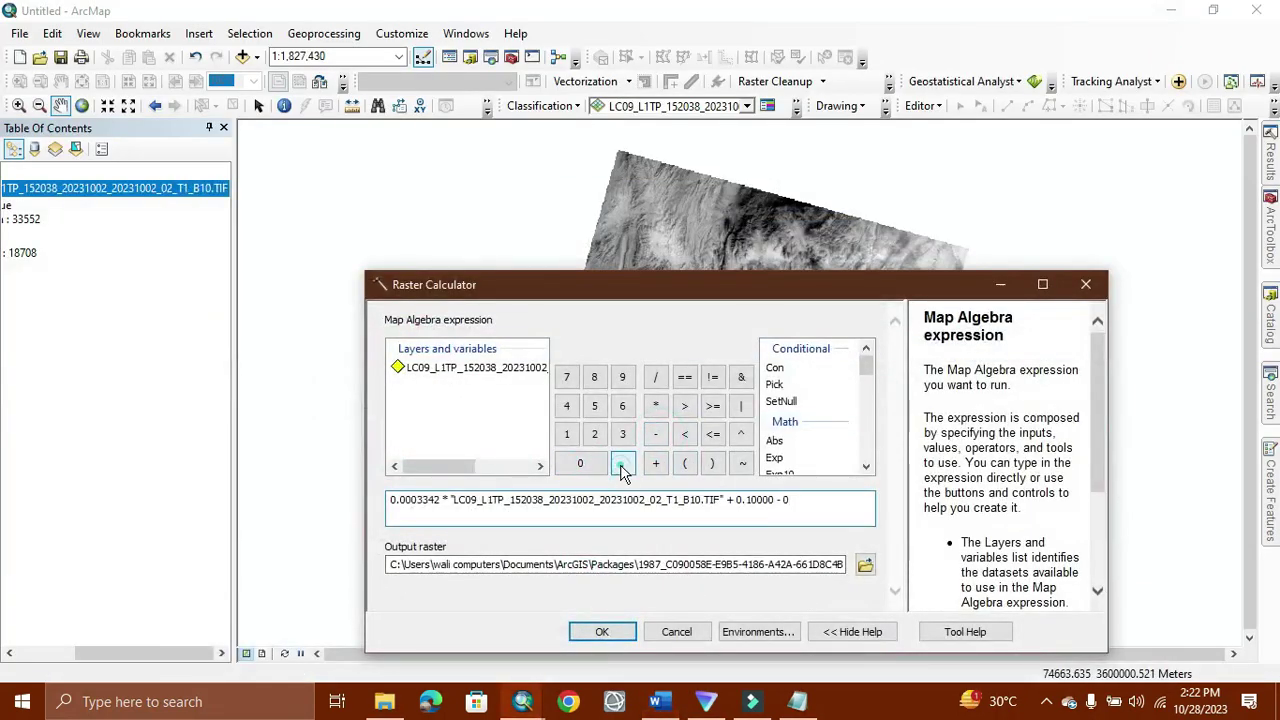
click(621, 466)
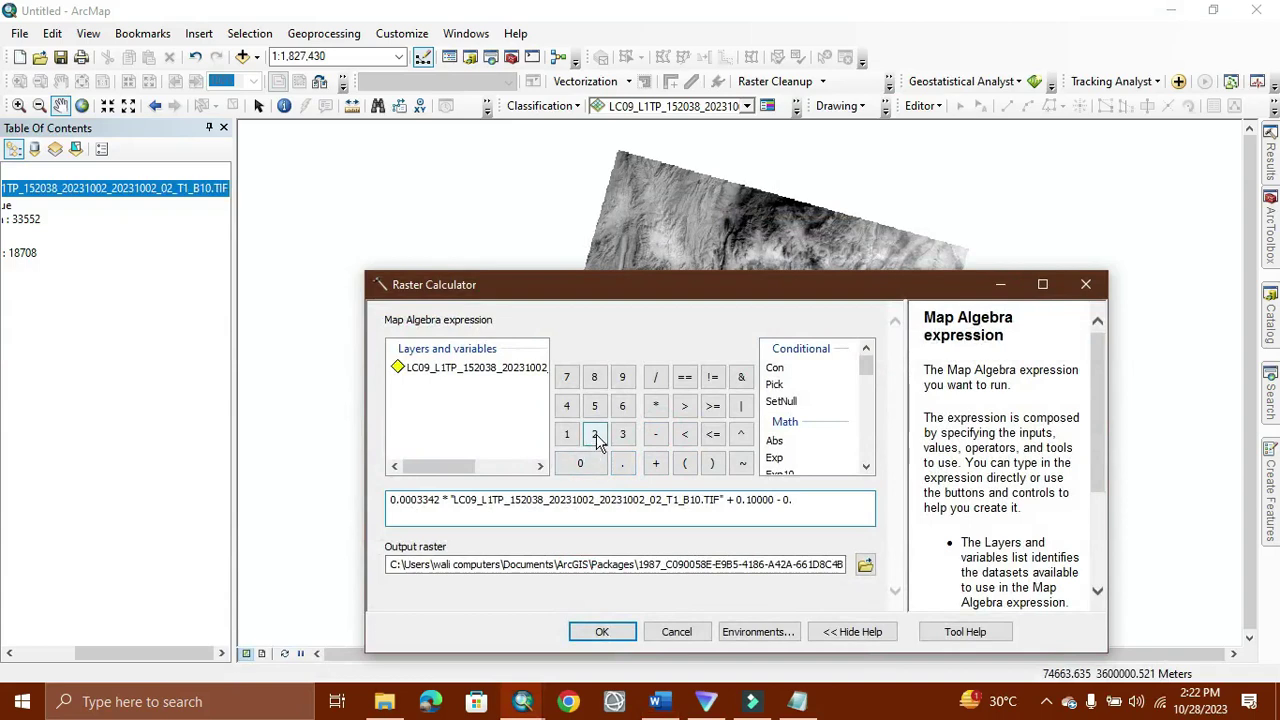
click(594, 435)
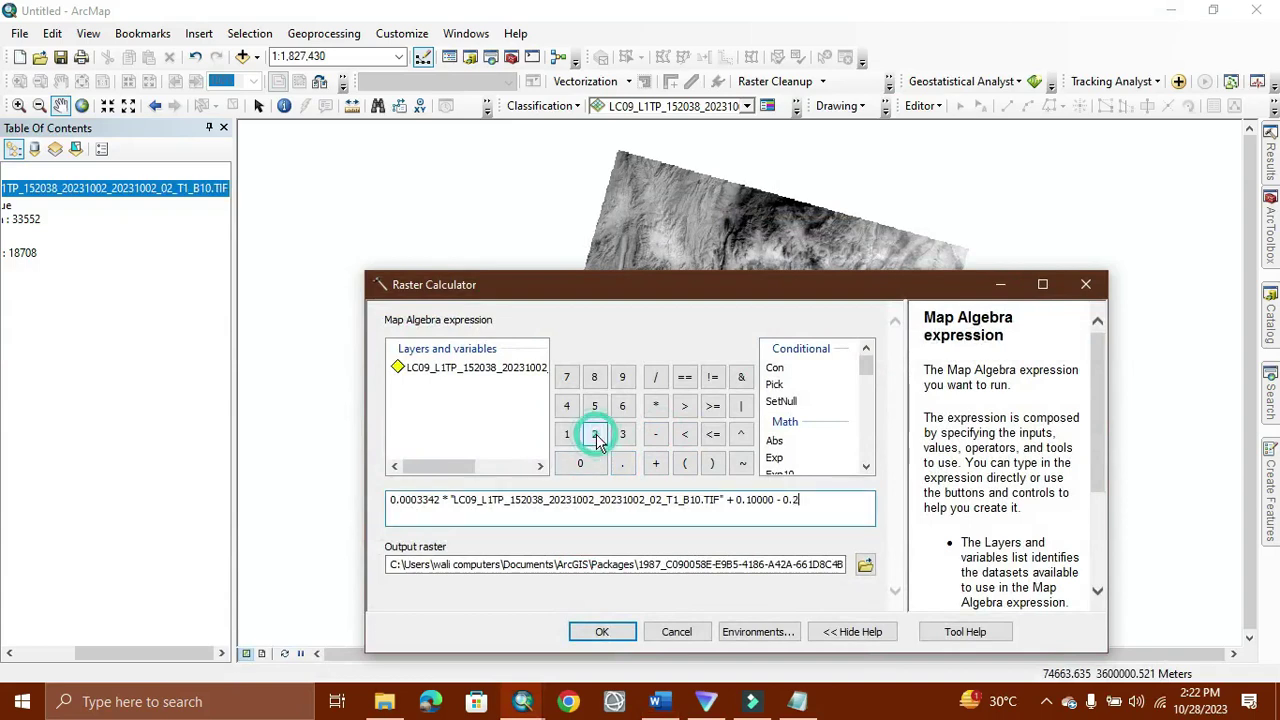
click(622, 377)
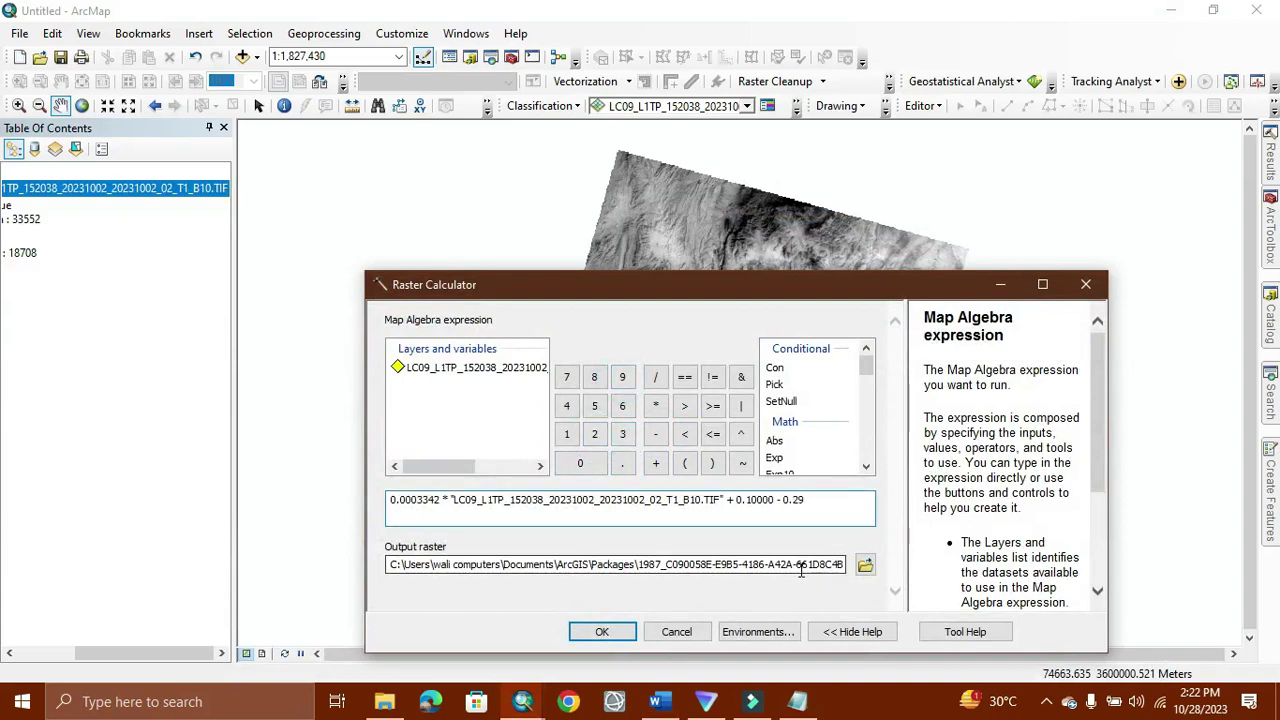
Step: Browse the output raster location to New File Geodatabase.gdb in the presentation folder on drive E
click(866, 564)
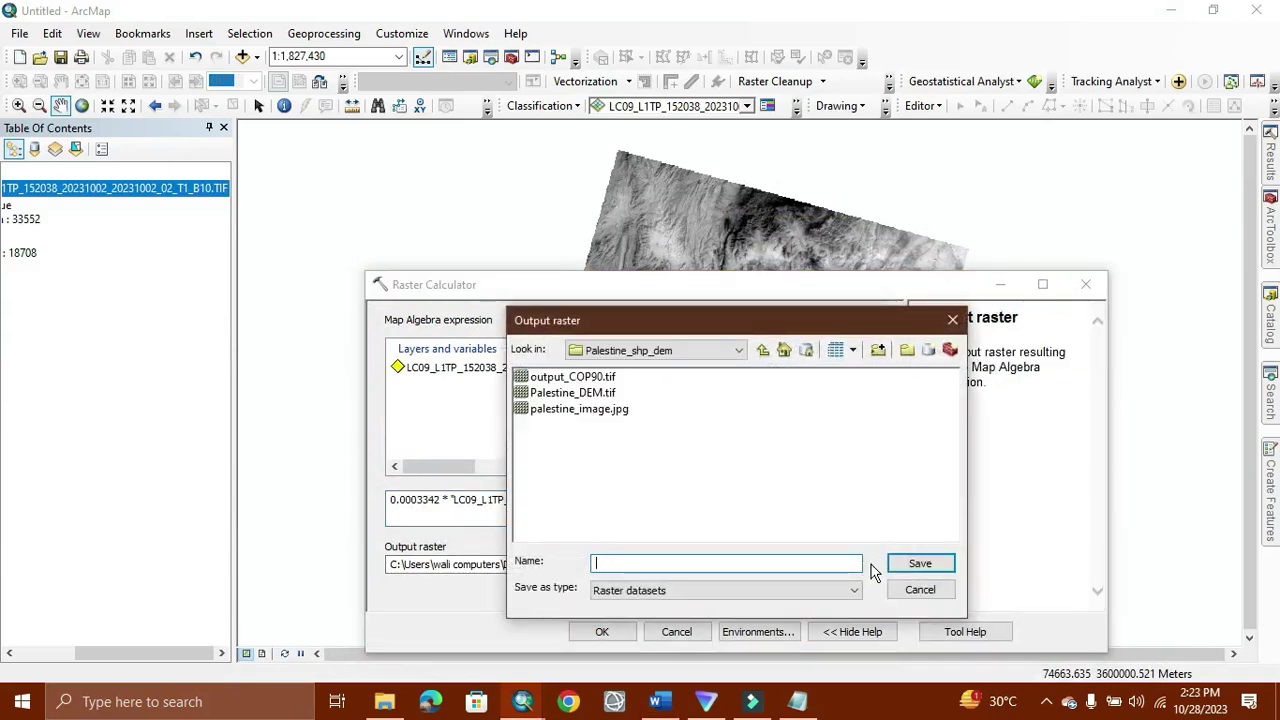
click(739, 350)
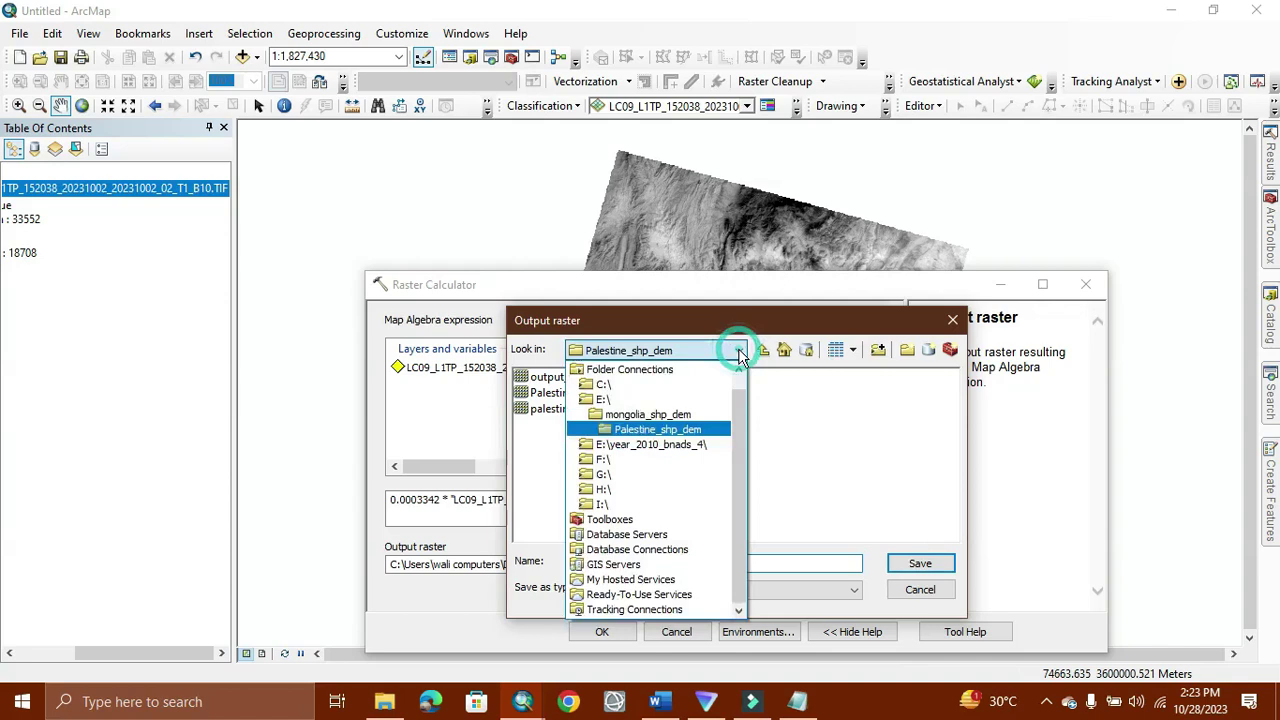
click(618, 400)
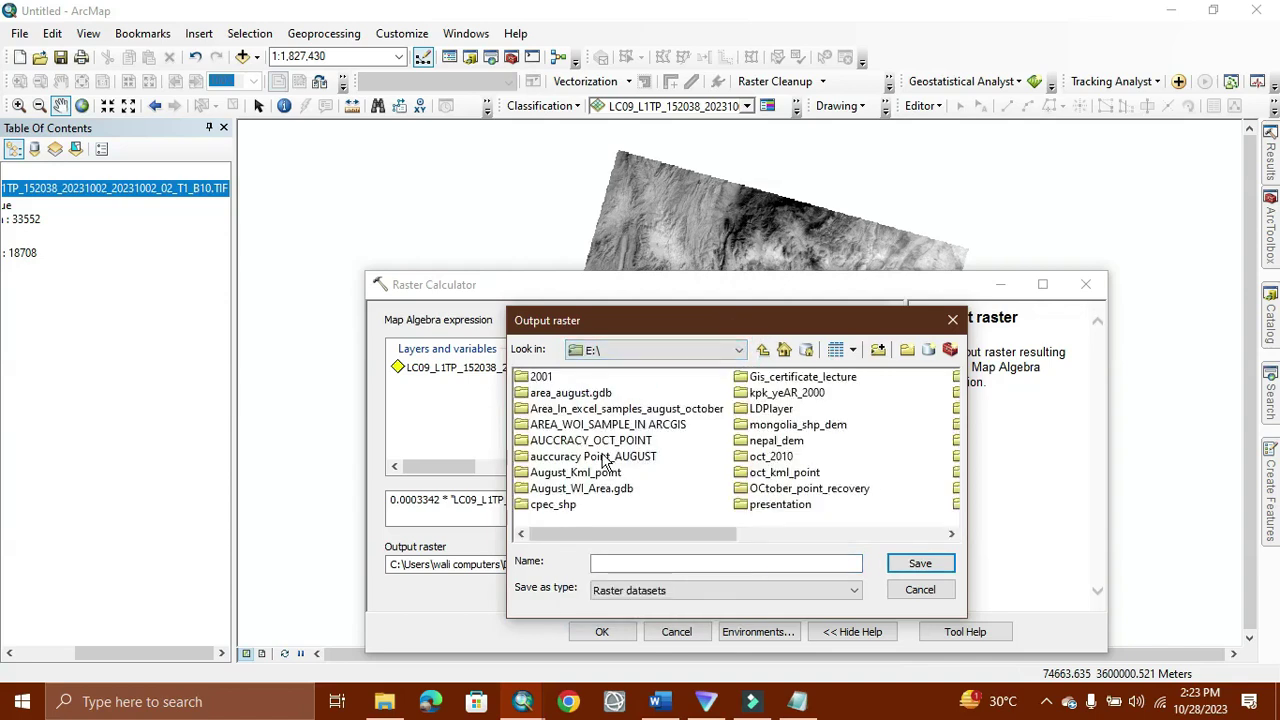
click(605, 460)
click(820, 489)
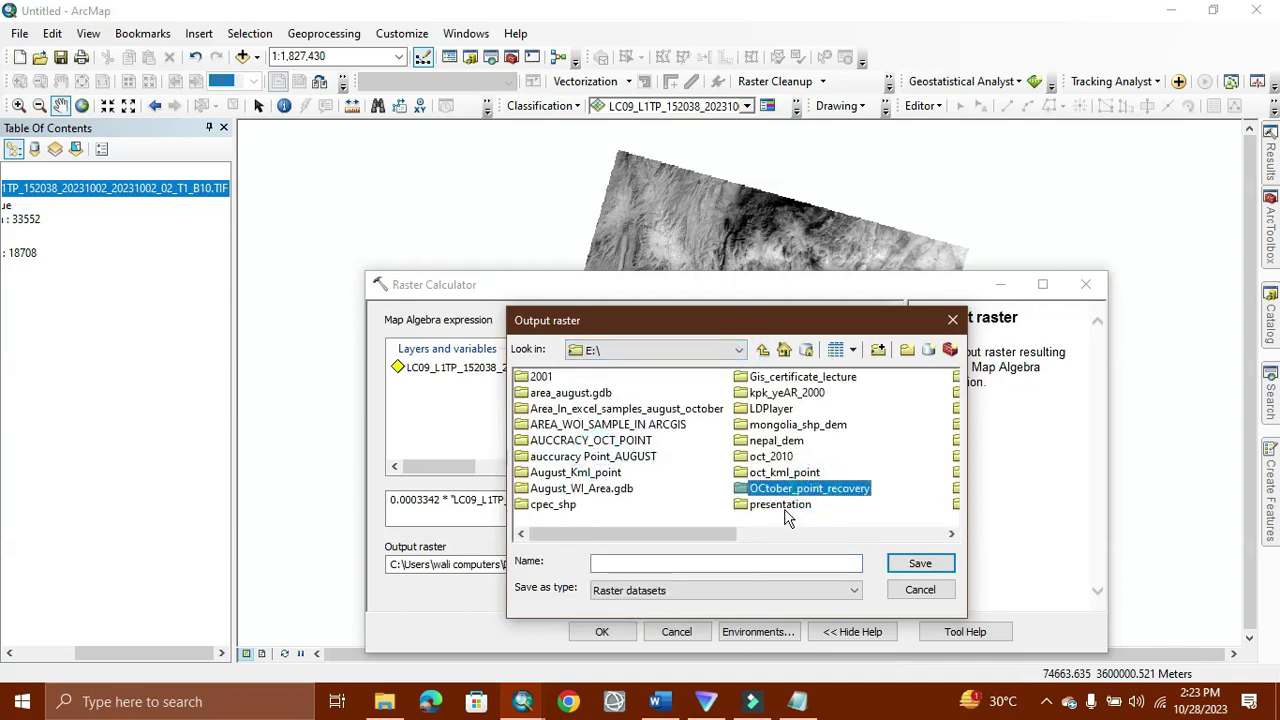
double_click(785, 508)
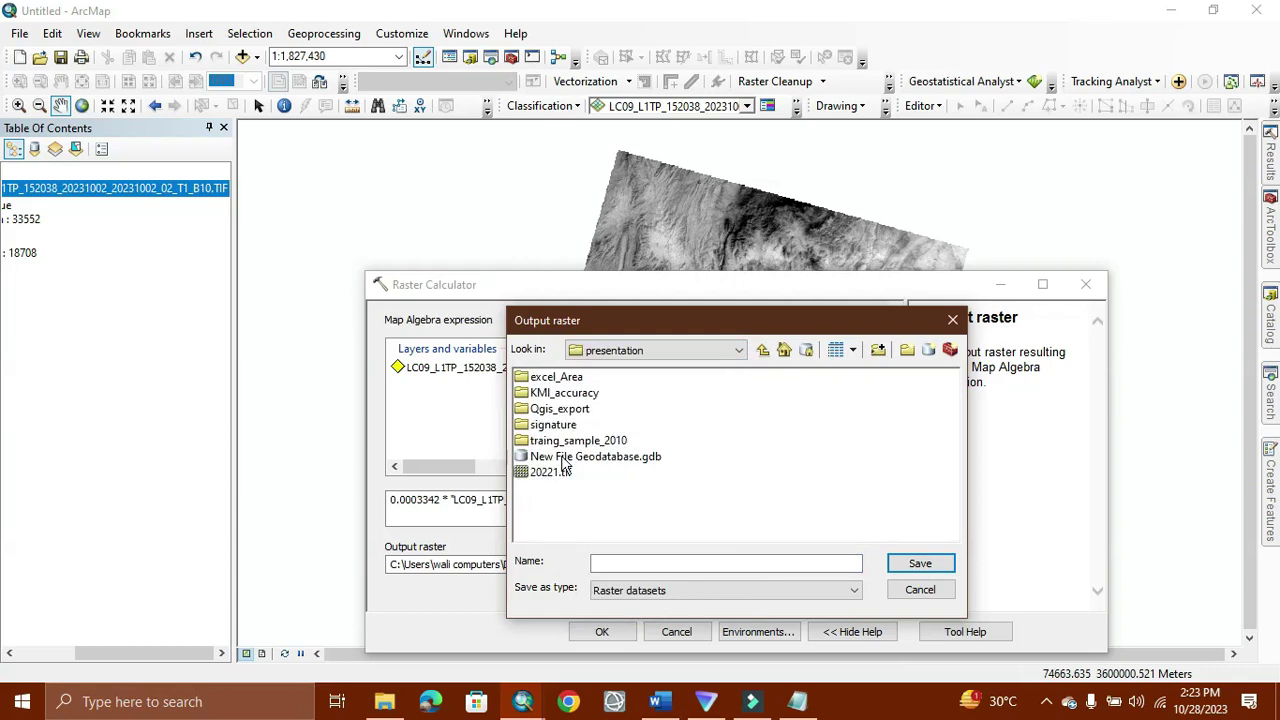
double_click(564, 458)
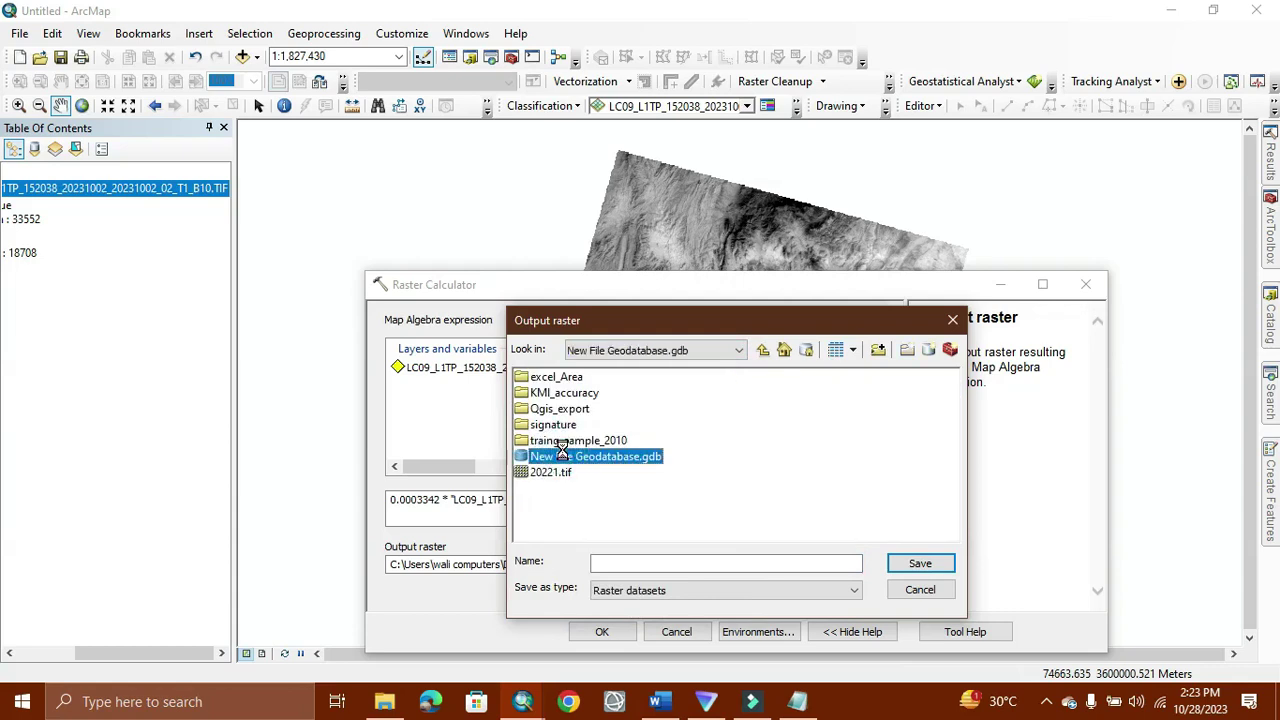
Step: Name the output raster RAdiance_23, save it in the geodatabase, and run the radiance calculation
click(725, 566)
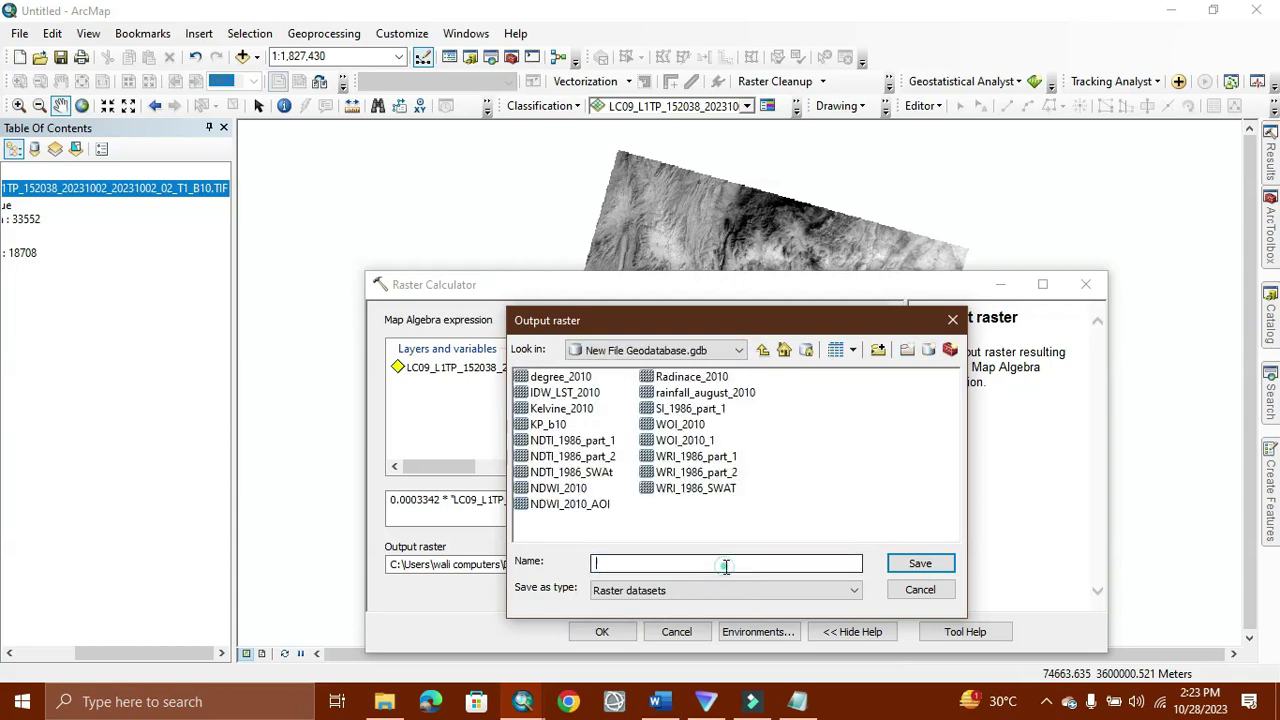
text(RA)
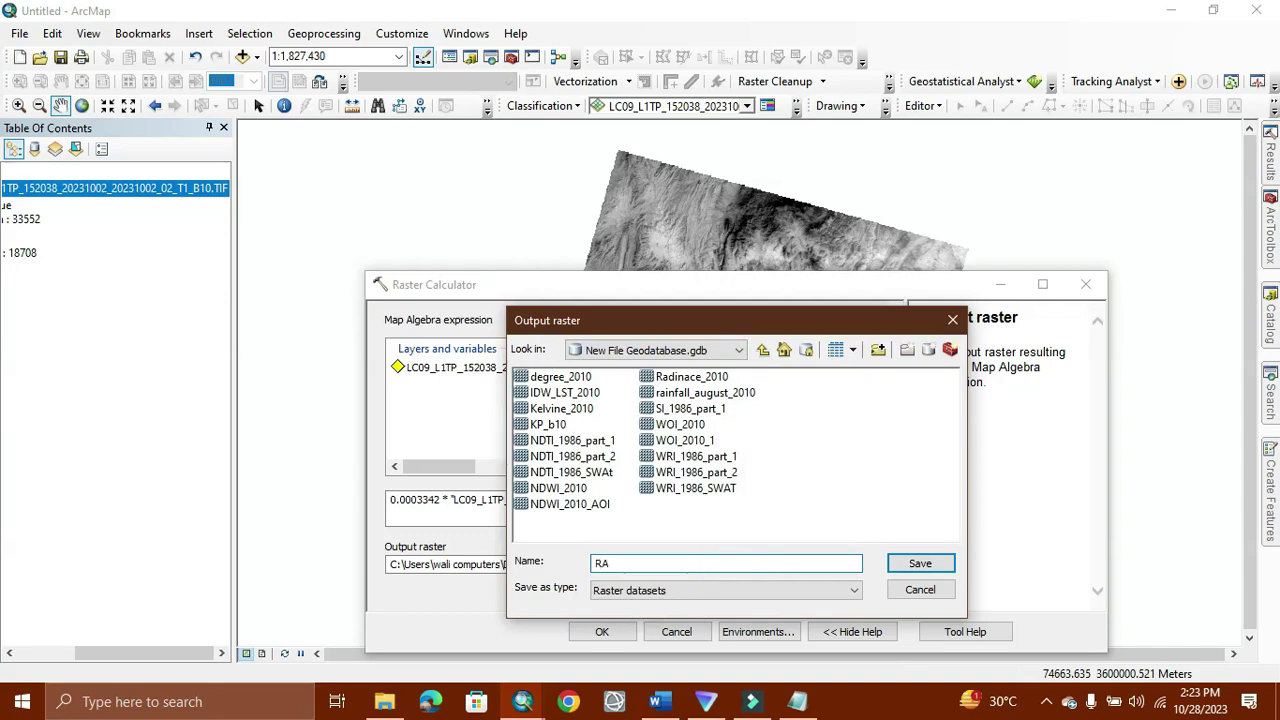
text(diancr_23)
click(640, 563)
key(BackSpace)
text(e_23)
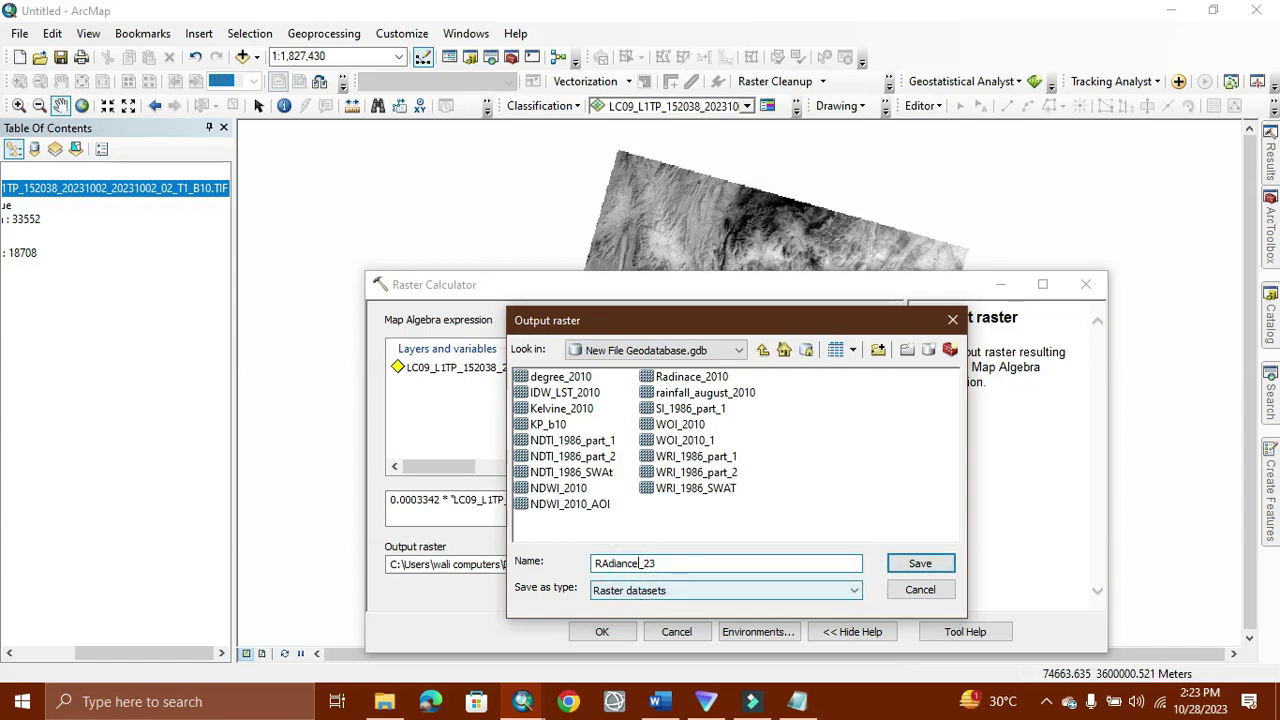
click(916, 563)
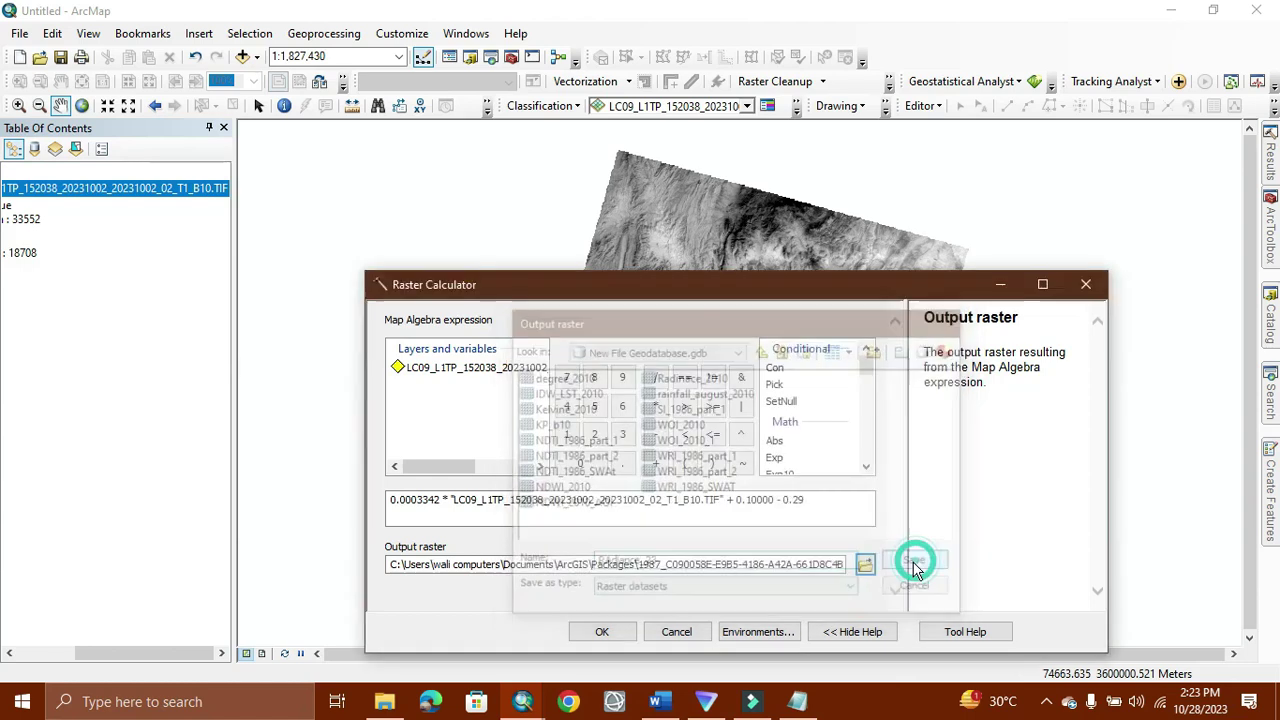
click(607, 634)
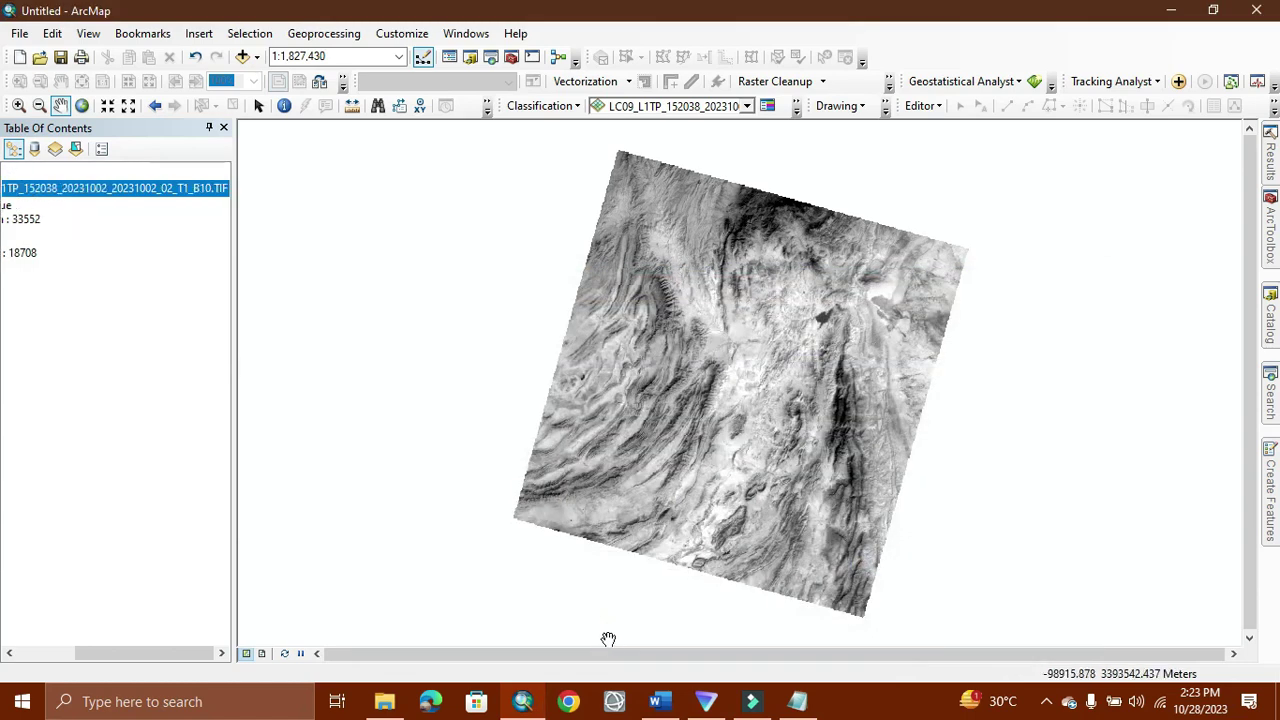
Step: Read the Step 2 brightness temperature formula in Word, and open Raster Calculator again in ArcMap for a new expression
key(alt+Tab)
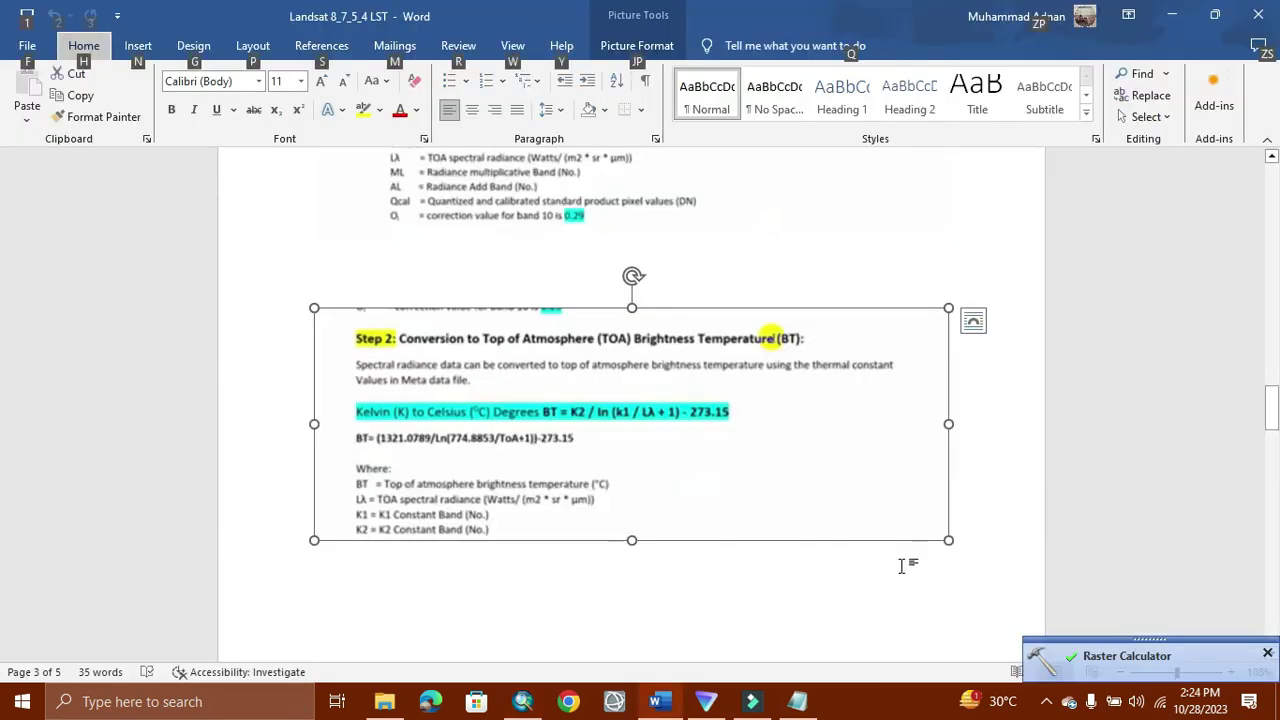
double_click(871, 583)
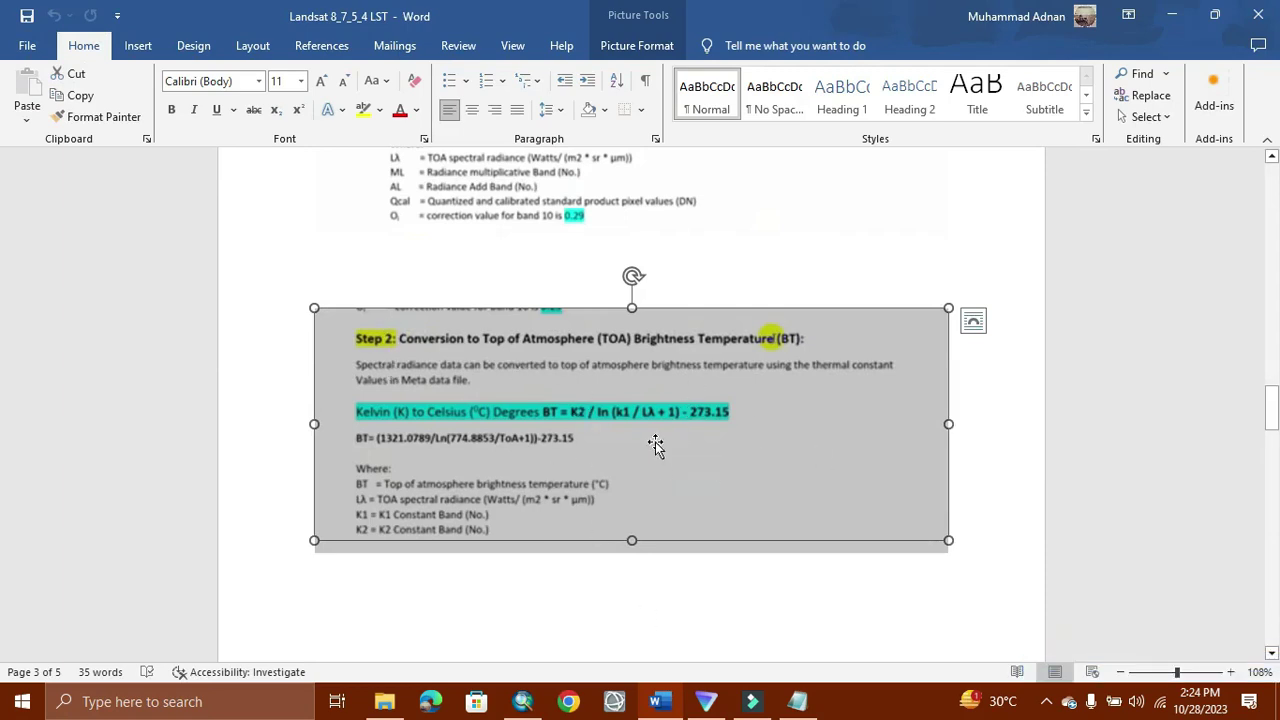
click(694, 446)
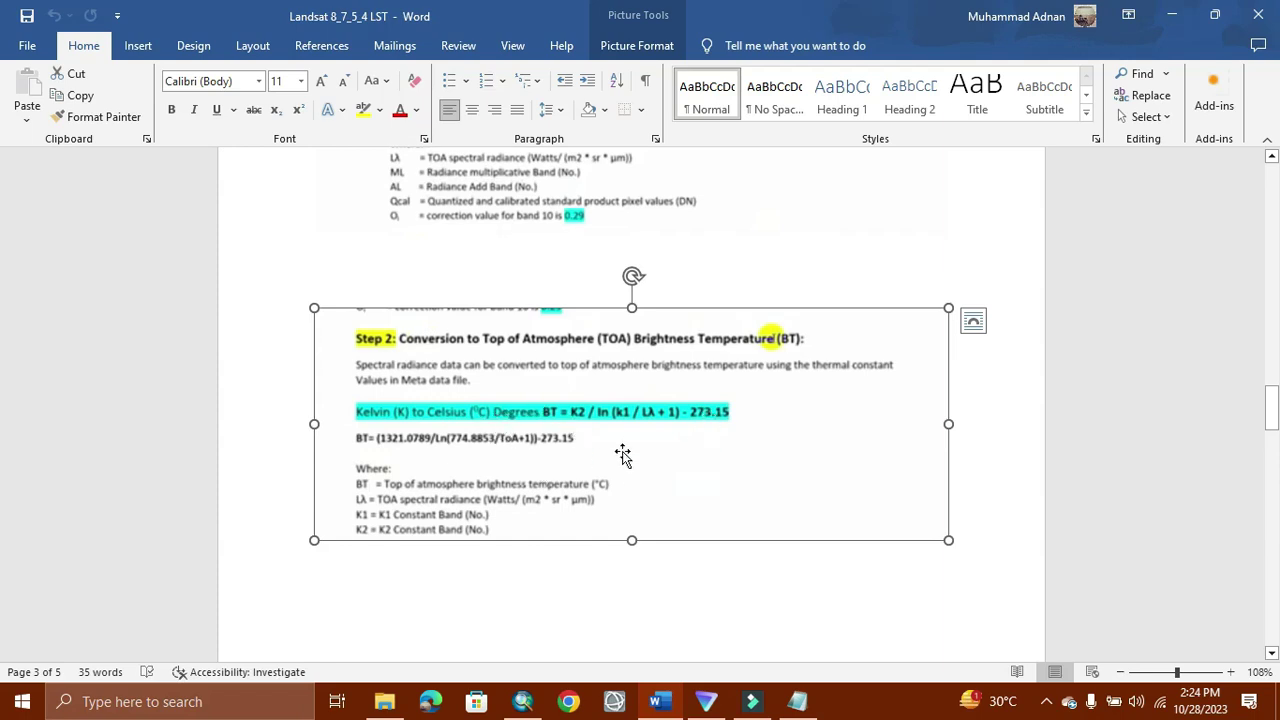
mouse_move(657, 701)
click(520, 708)
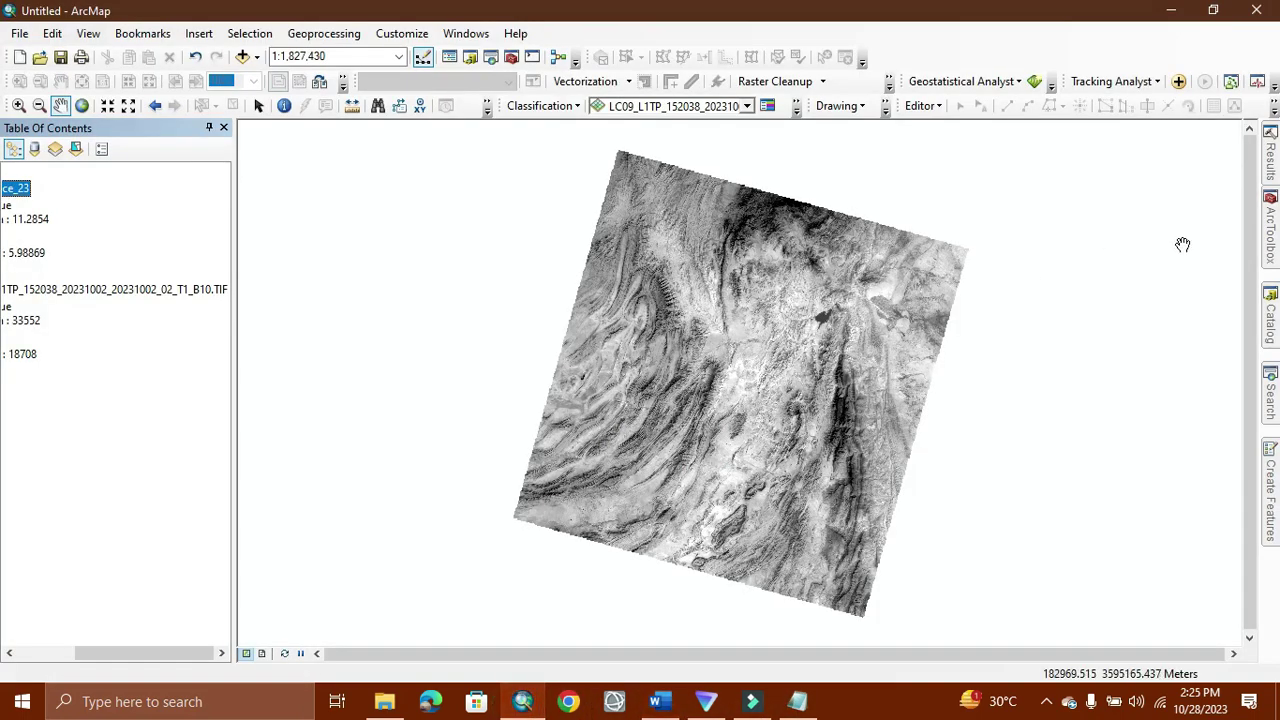
mouse_move(1270, 385)
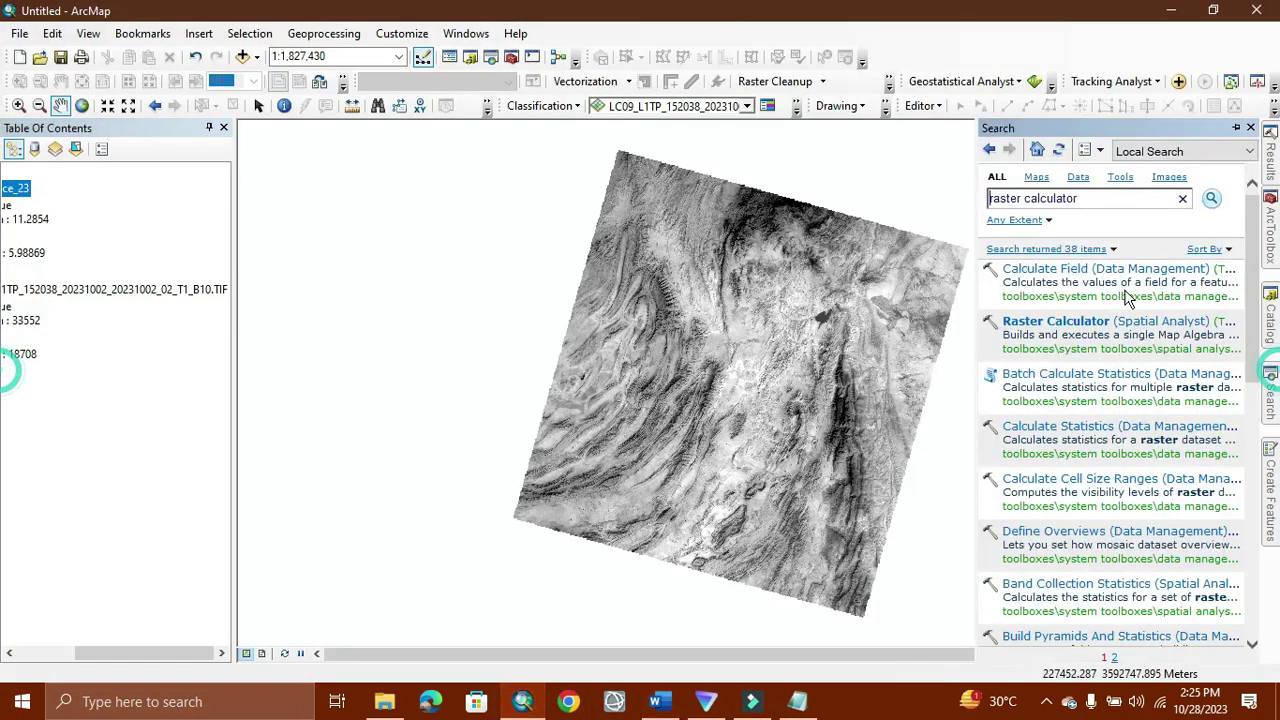
click(1015, 322)
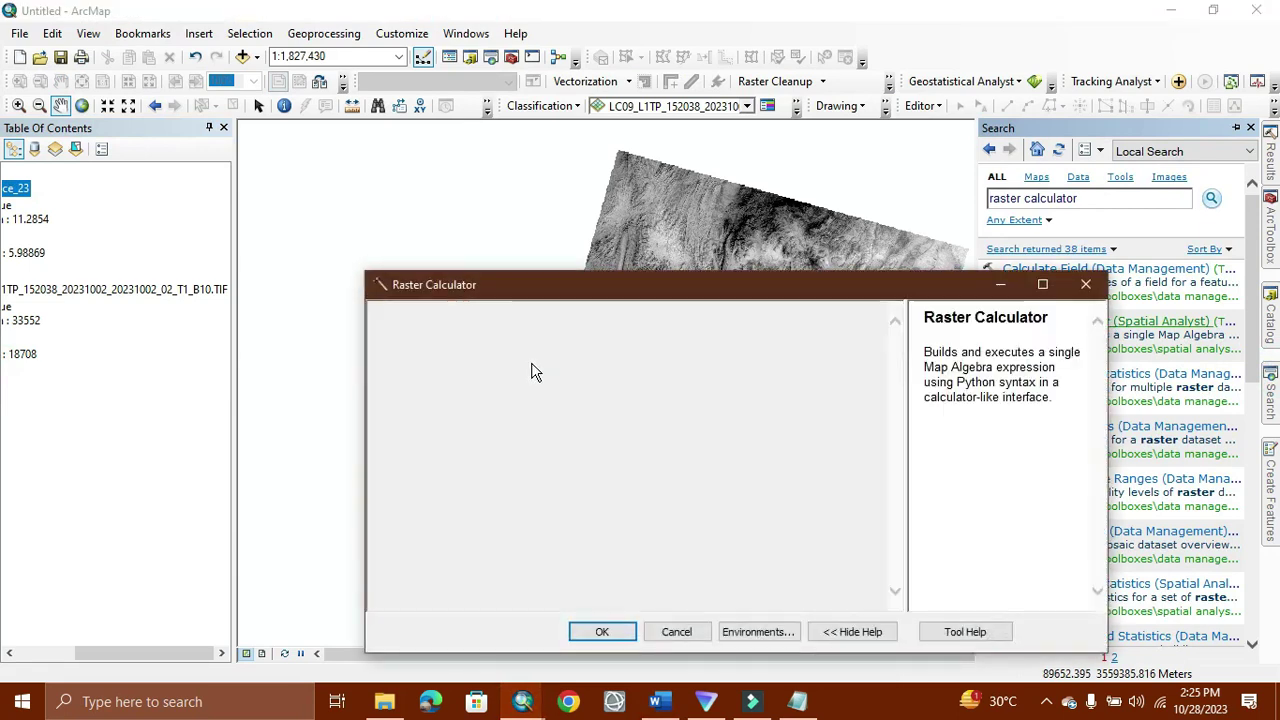
click(491, 509)
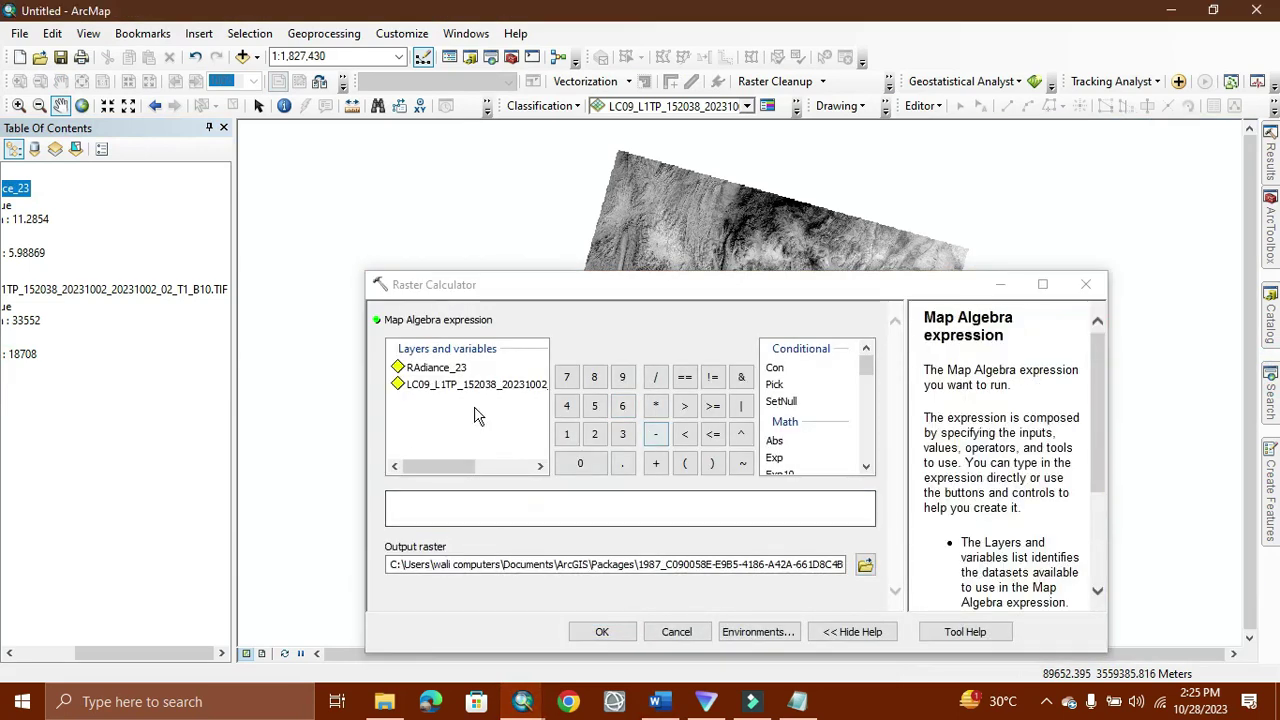
Step: Look up the K1 and K2 thermal constants for band 10 in the MTL metadata in Notepad, and return to ArcMap
click(803, 702)
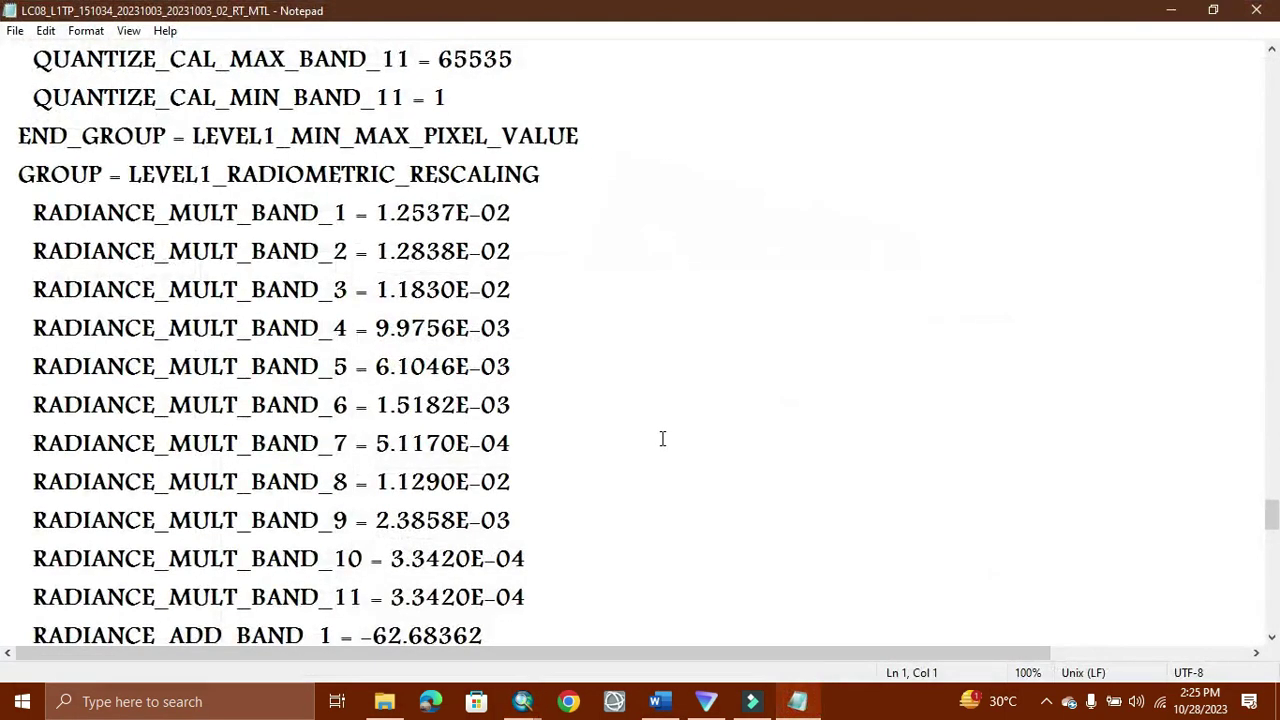
scroll(690, 447, down, 13)
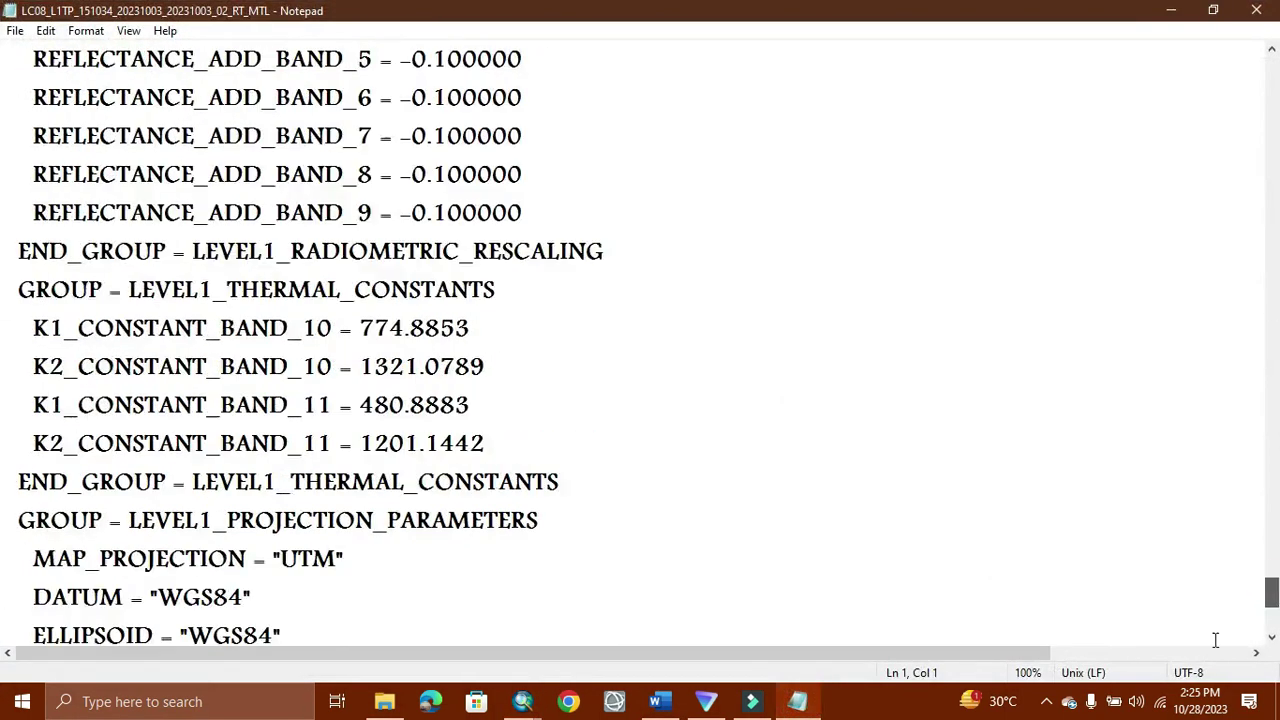
scroll(440, 515, down, 4)
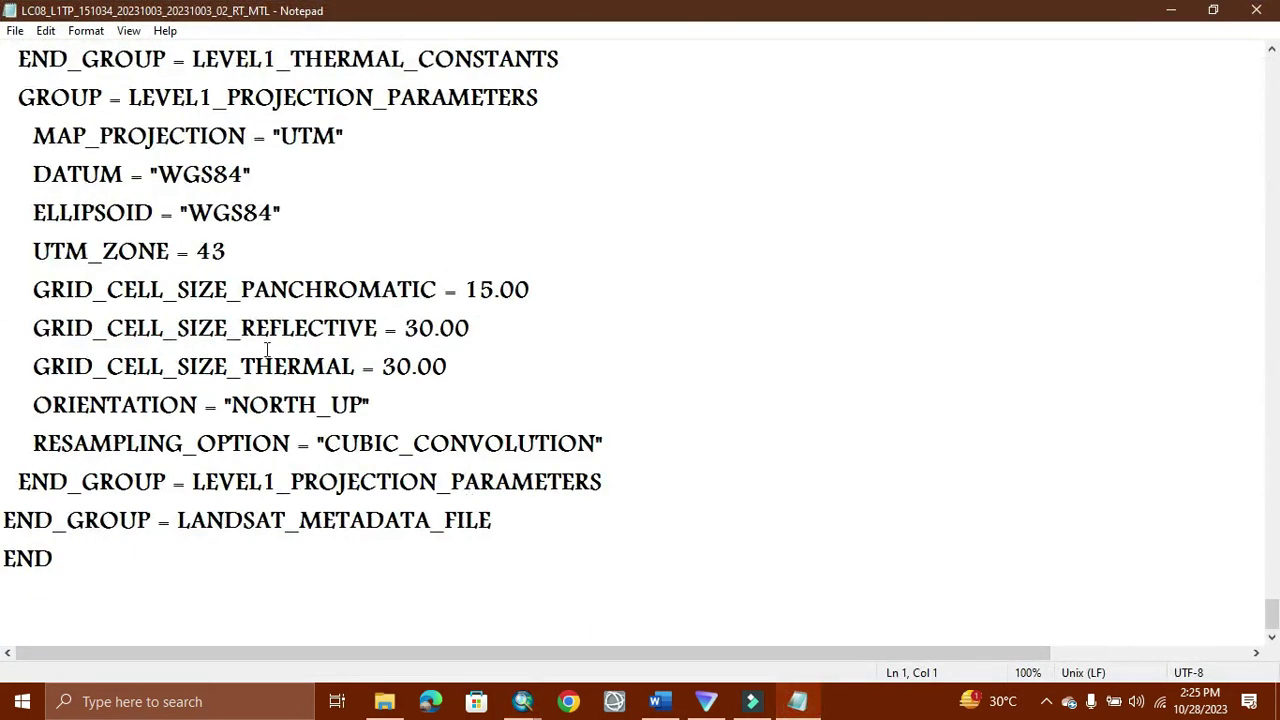
scroll(267, 349, up, 4)
scroll(267, 349, down, 4)
scroll(267, 349, up, 2)
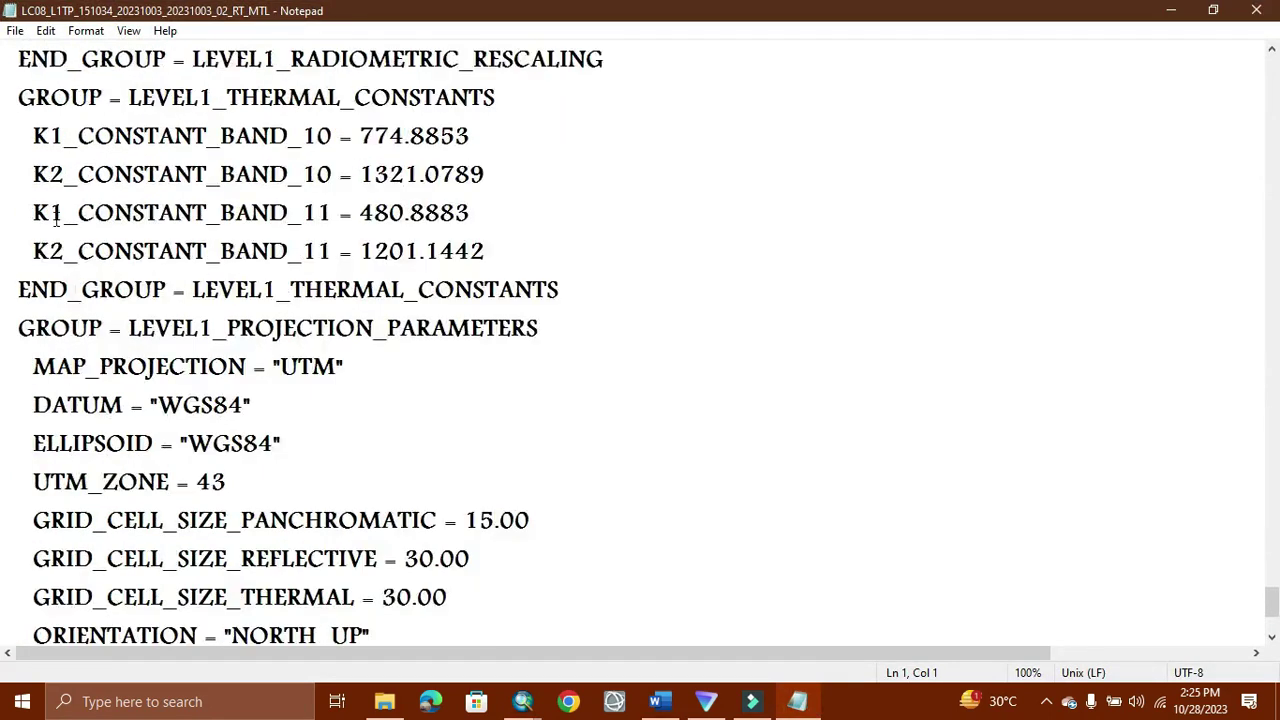
drag(494, 170, 358, 183)
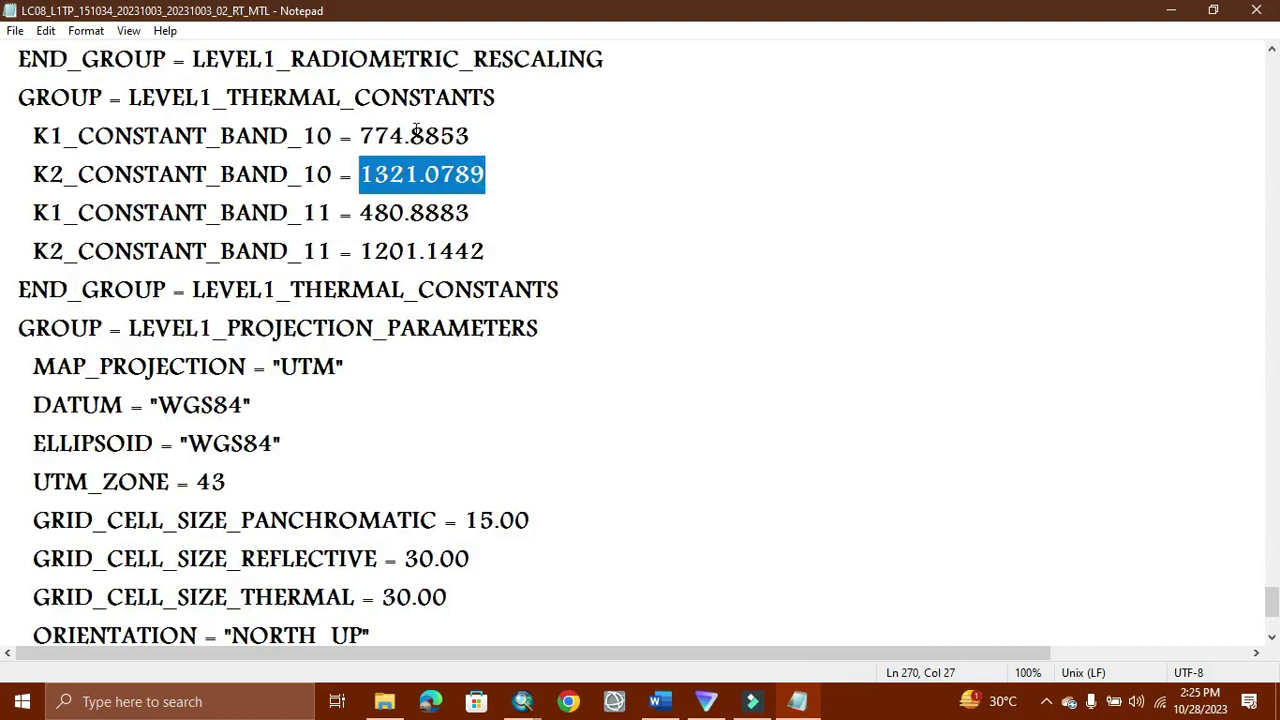
click(1168, 12)
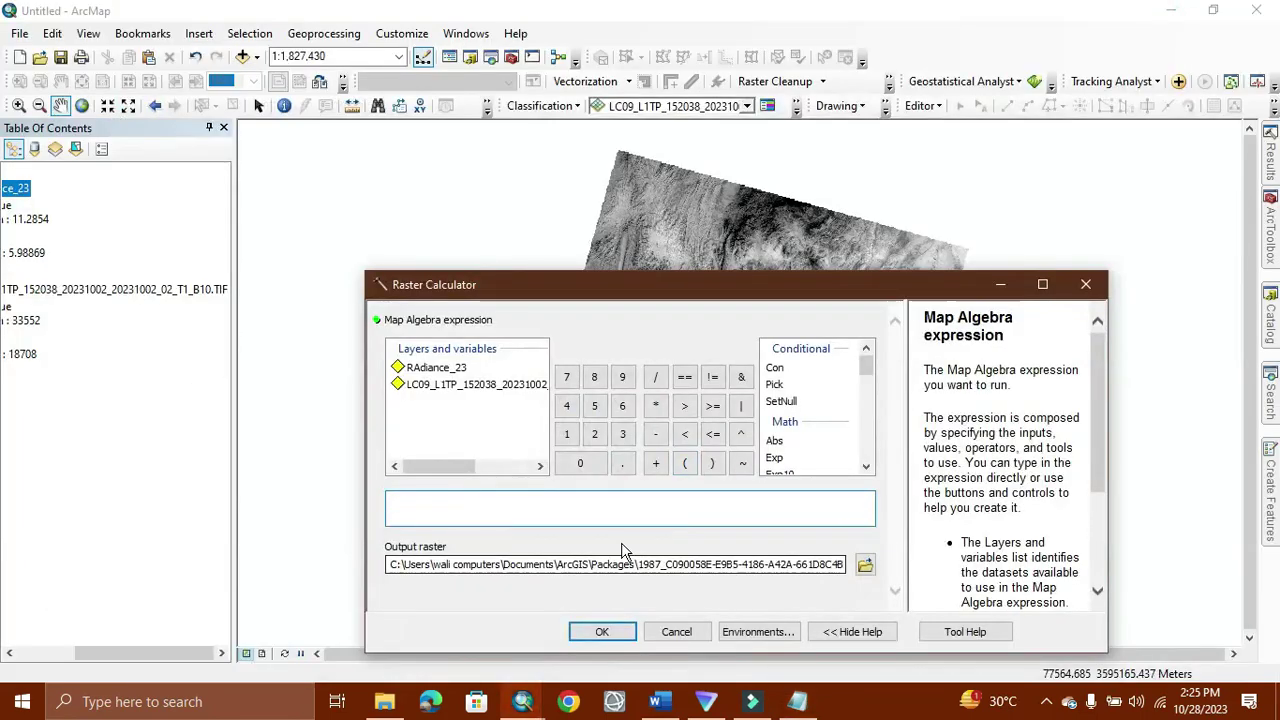
Step: Begin the map algebra expression with the K2 constant 1321.0789 divided by the Ln function
text(1321.0789)
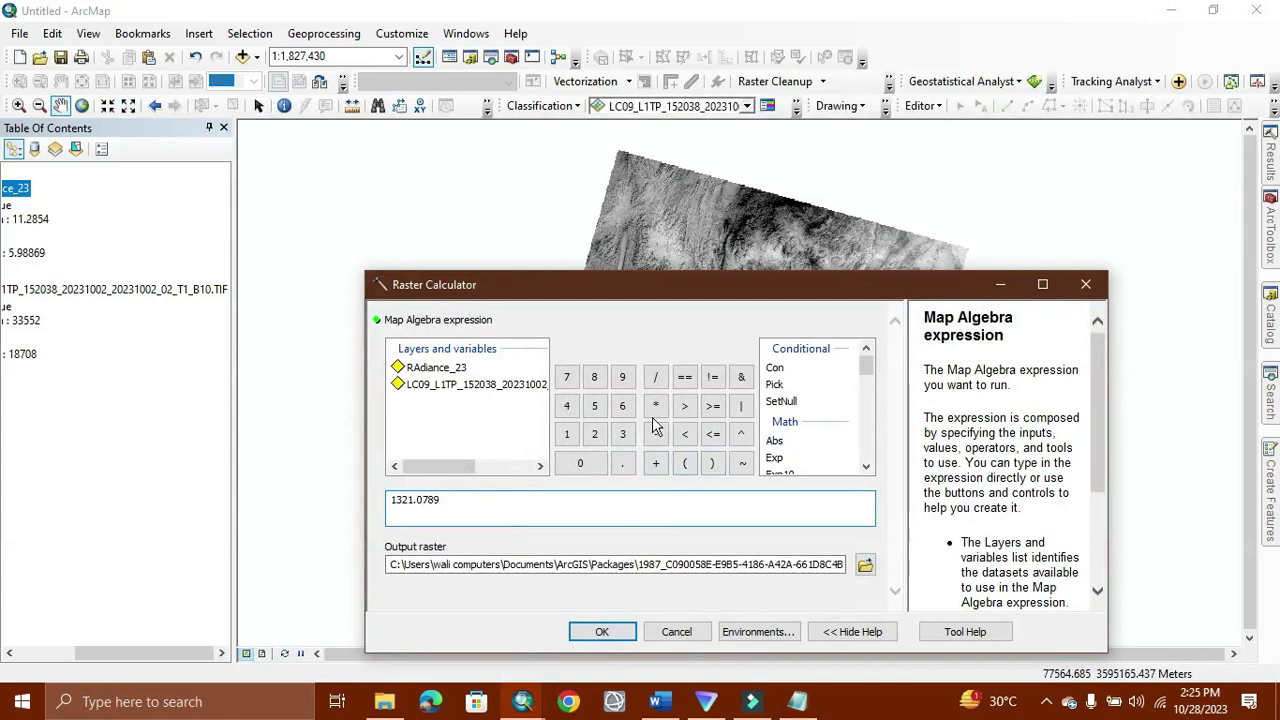
click(655, 377)
scroll(786, 432, down, 1)
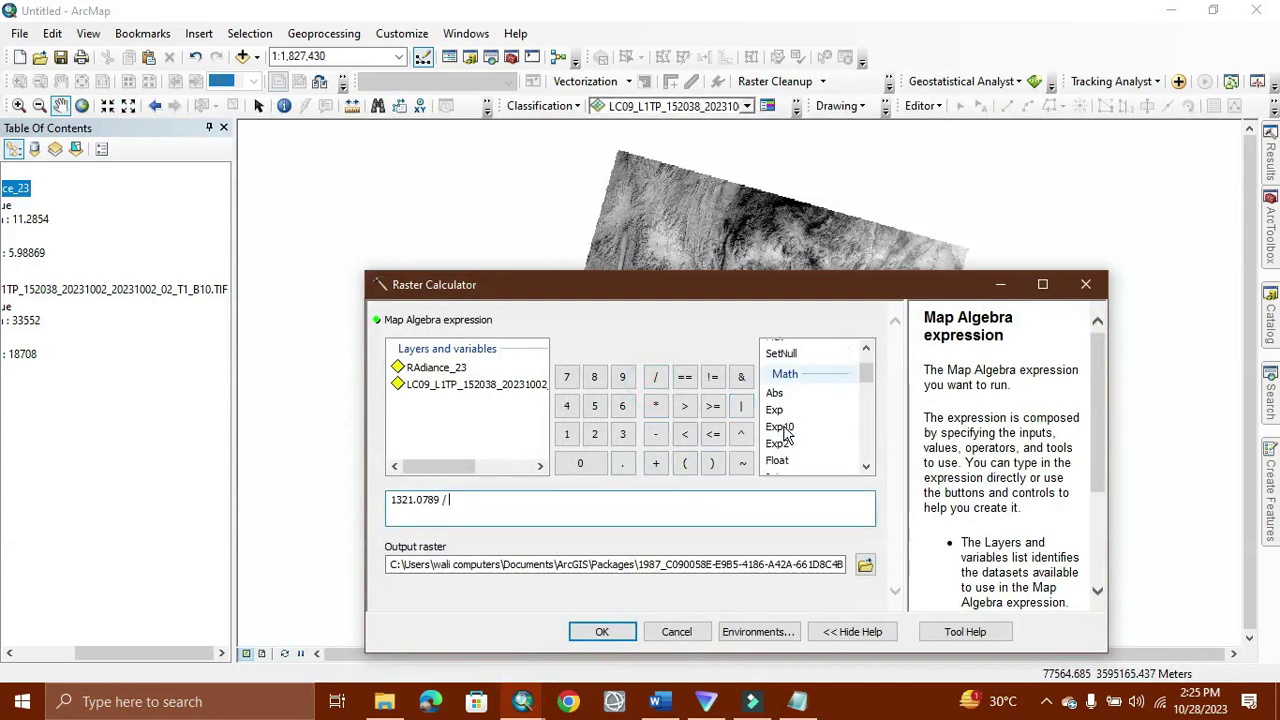
scroll(786, 432, down, 3)
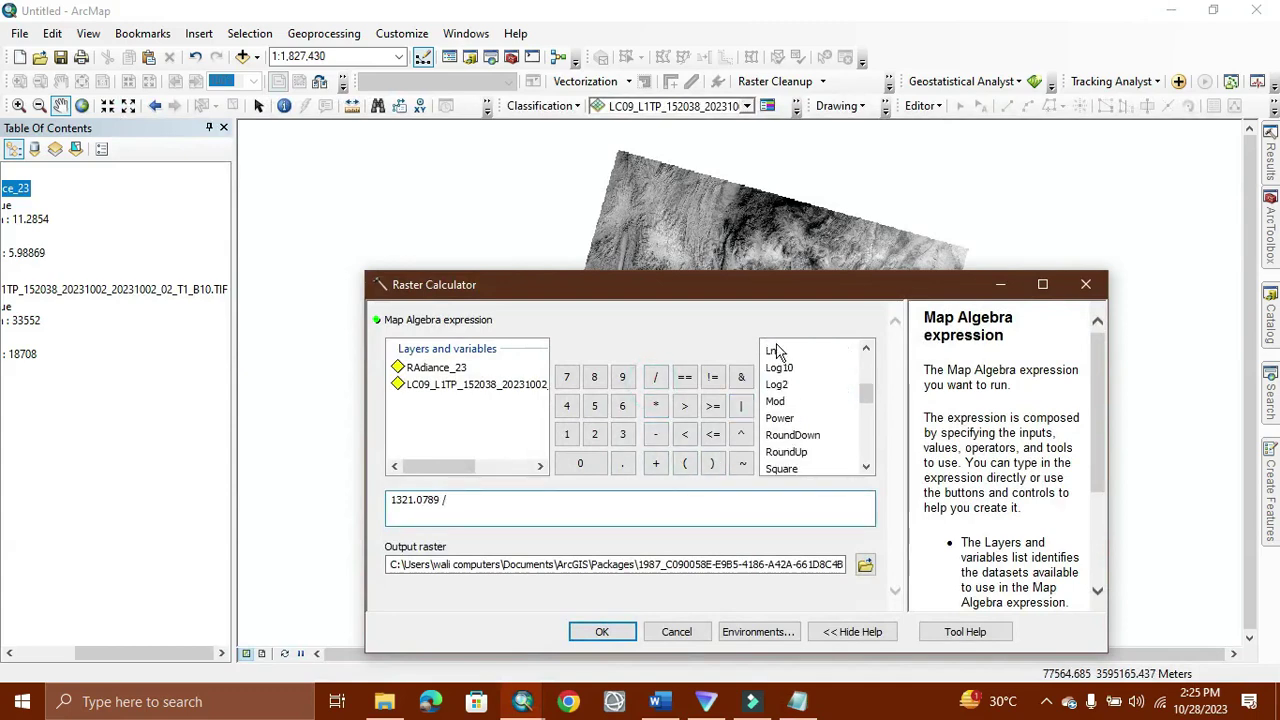
double_click(778, 351)
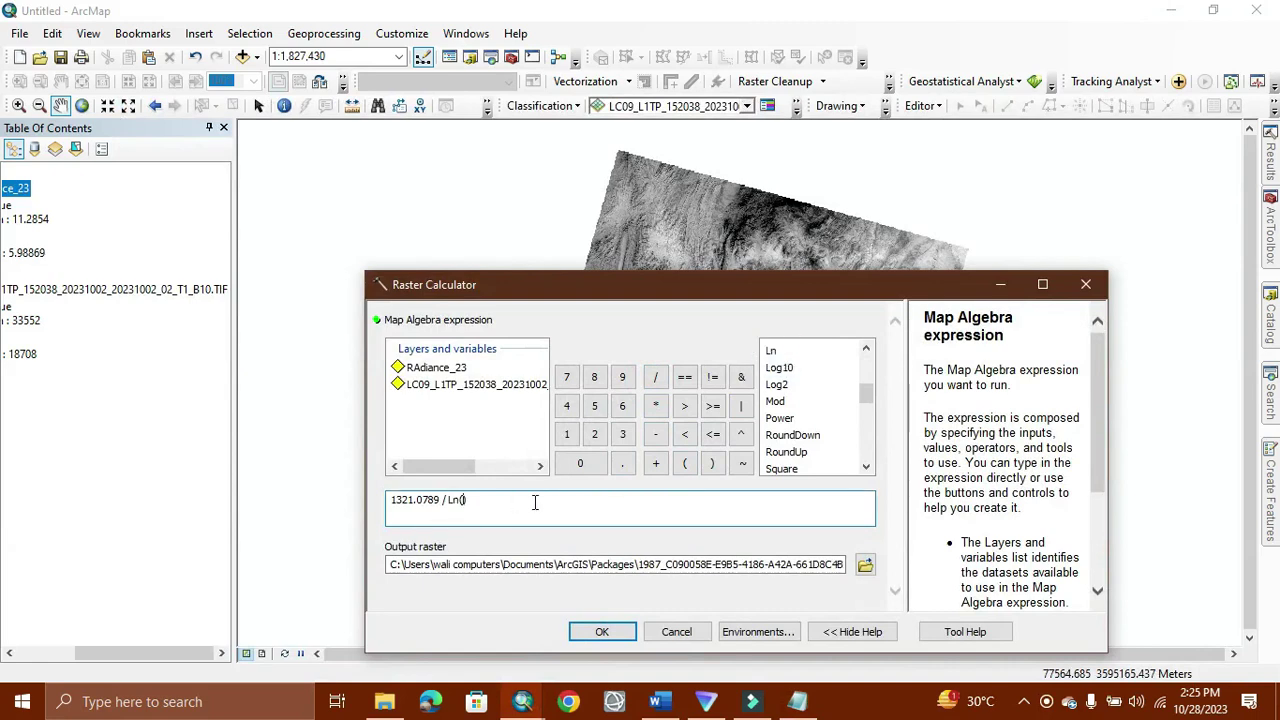
Step: Check the brightness temperature formula in Word, and in Raster Calculator insert RAdiance_23 inside Ln with a division sign before it
key(alt+Tab)
key(alt+Tab)
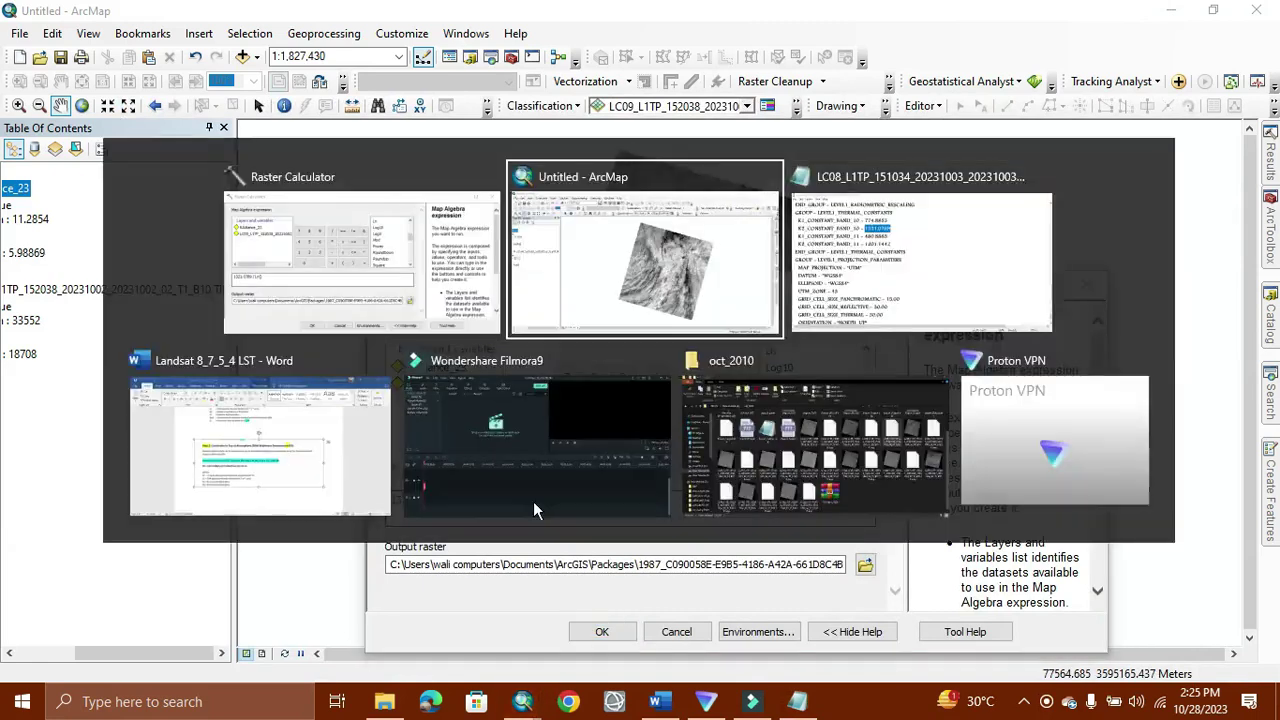
key(alt+Tab)
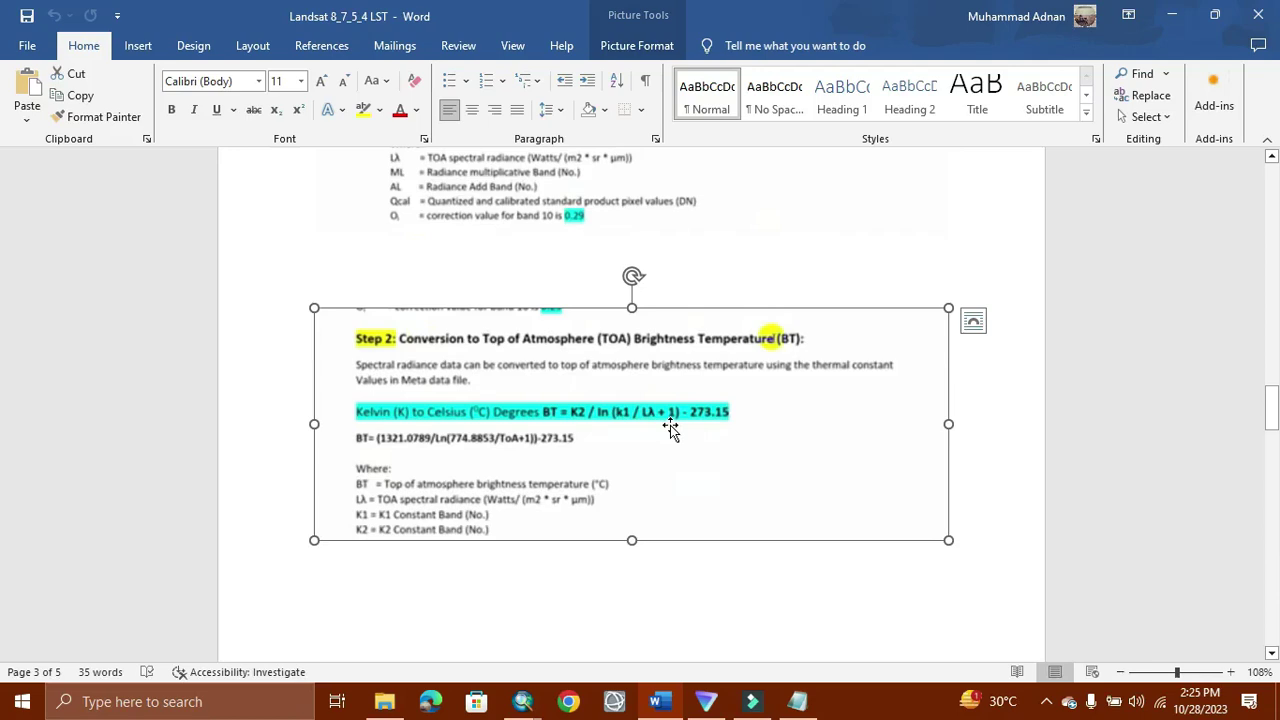
key(alt+Tab)
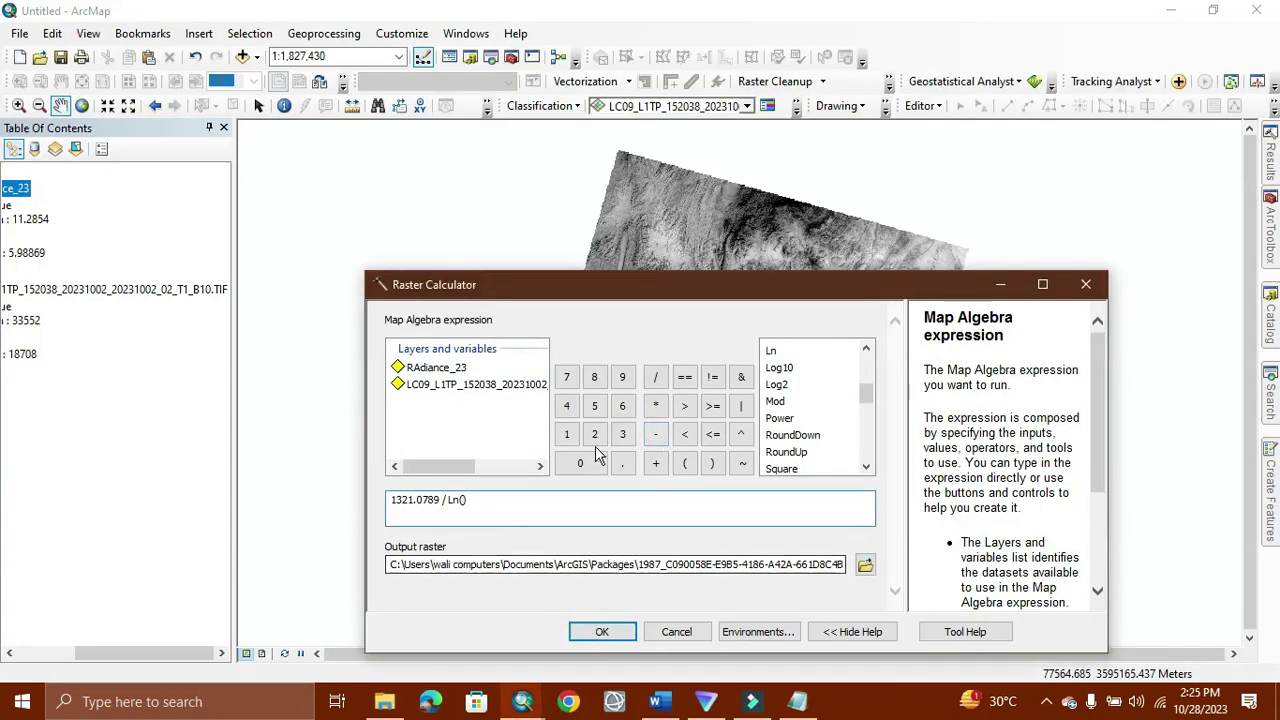
double_click(430, 368)
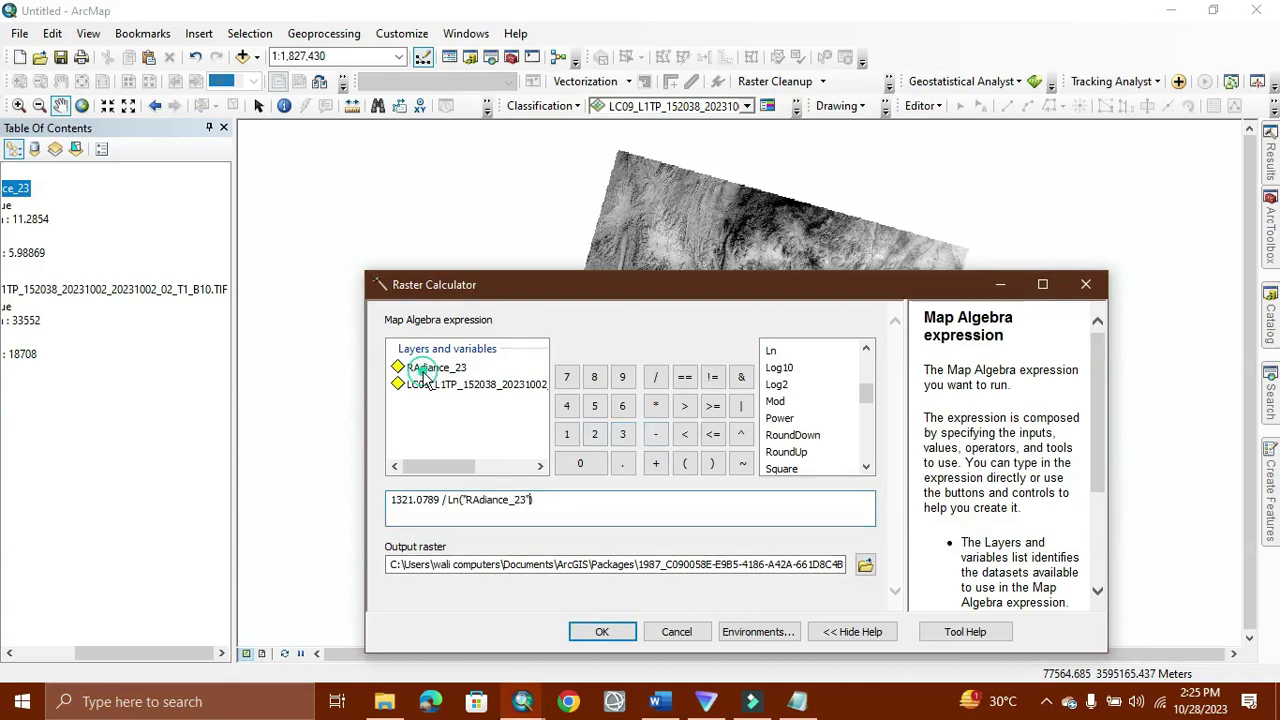
click(466, 503)
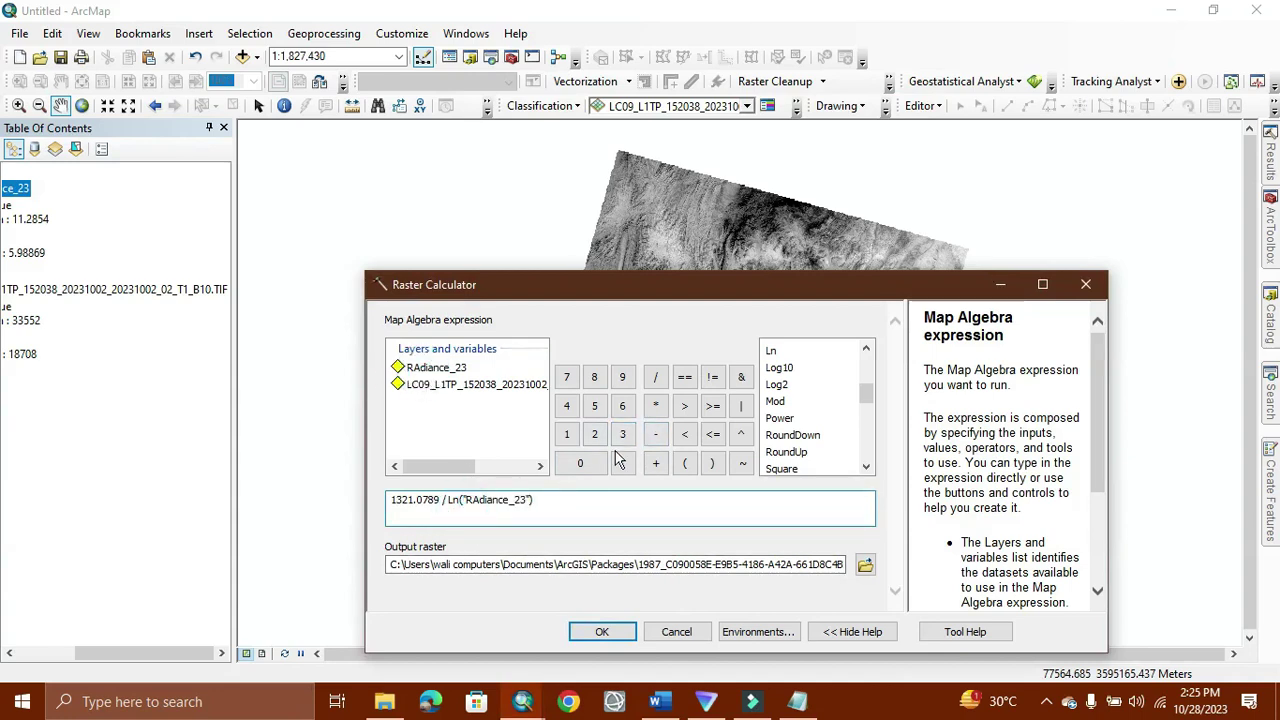
click(656, 376)
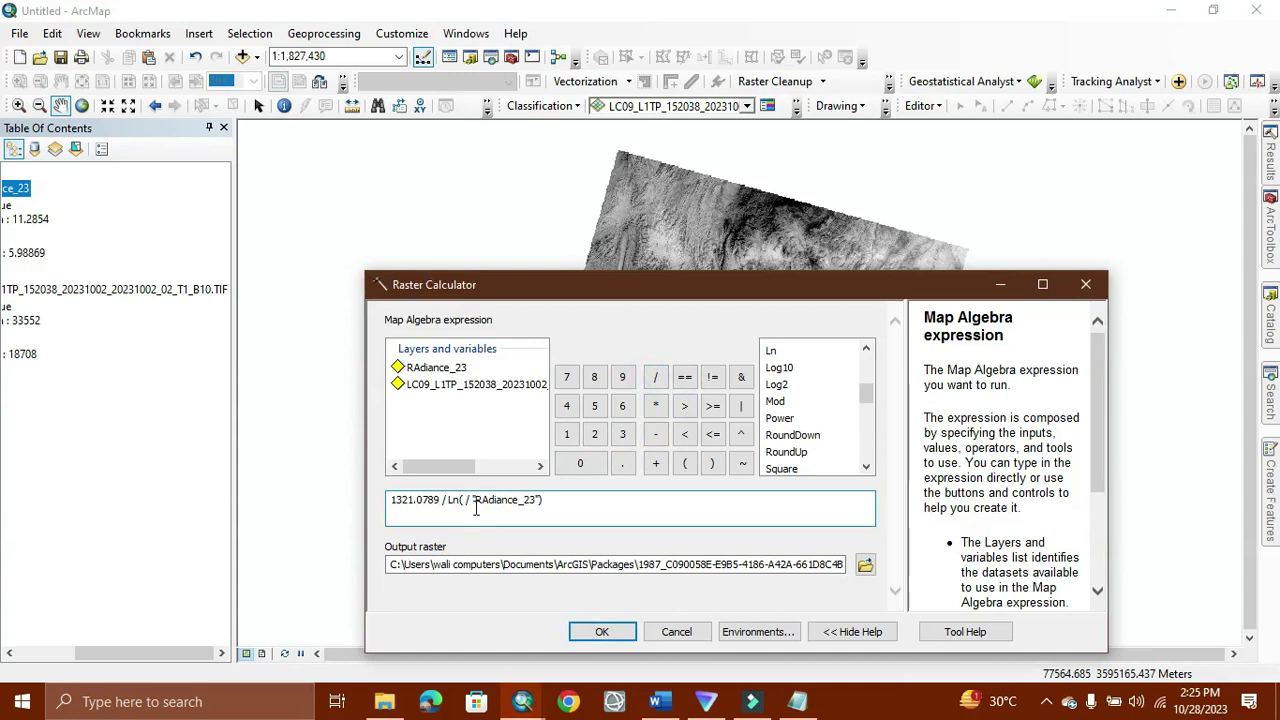
click(473, 502)
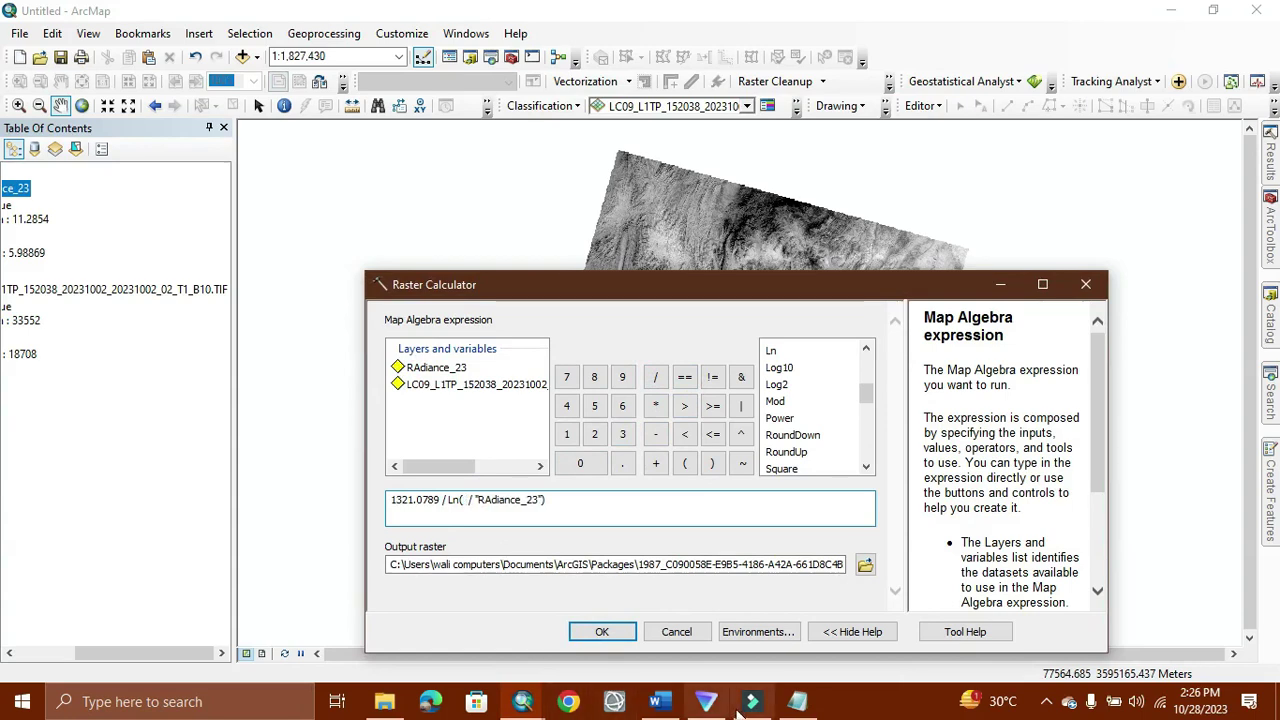
Step: Switch to the MTL metadata in Notepad and copy the K1 constant for band 10, 774.8853
click(613, 678)
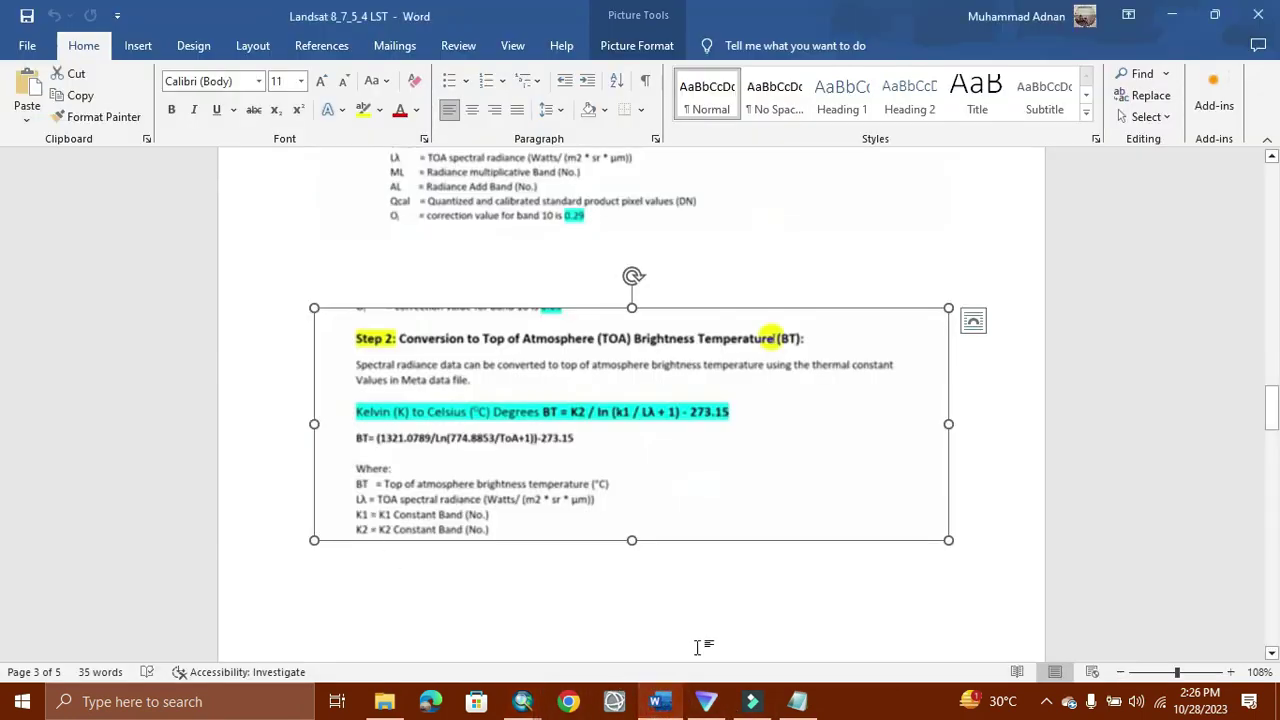
click(797, 701)
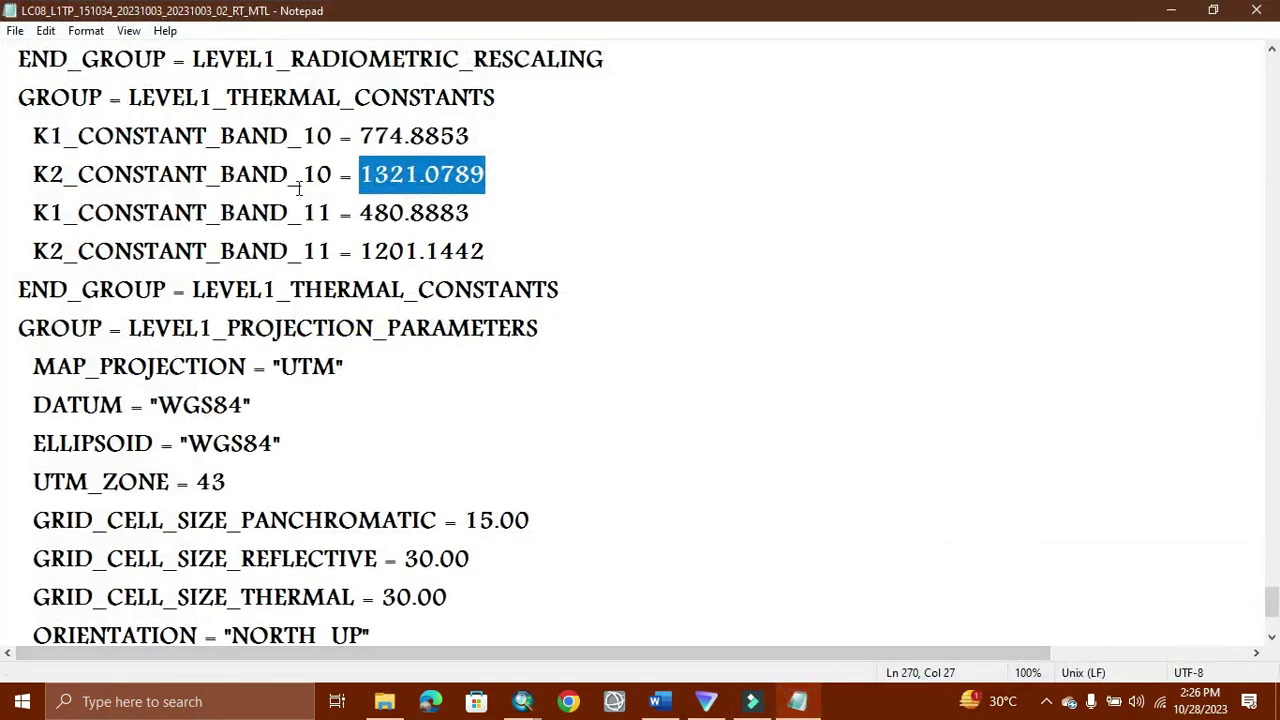
double_click(468, 218)
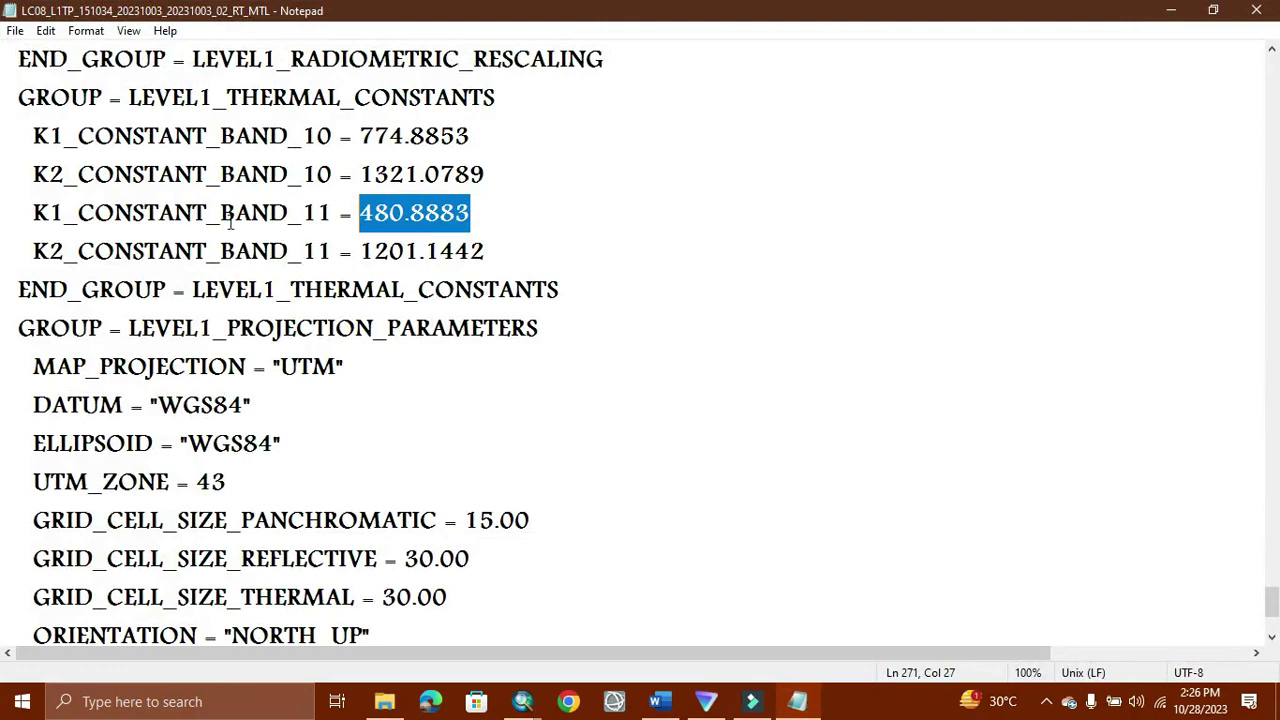
double_click(470, 136)
key(ctrl+c)
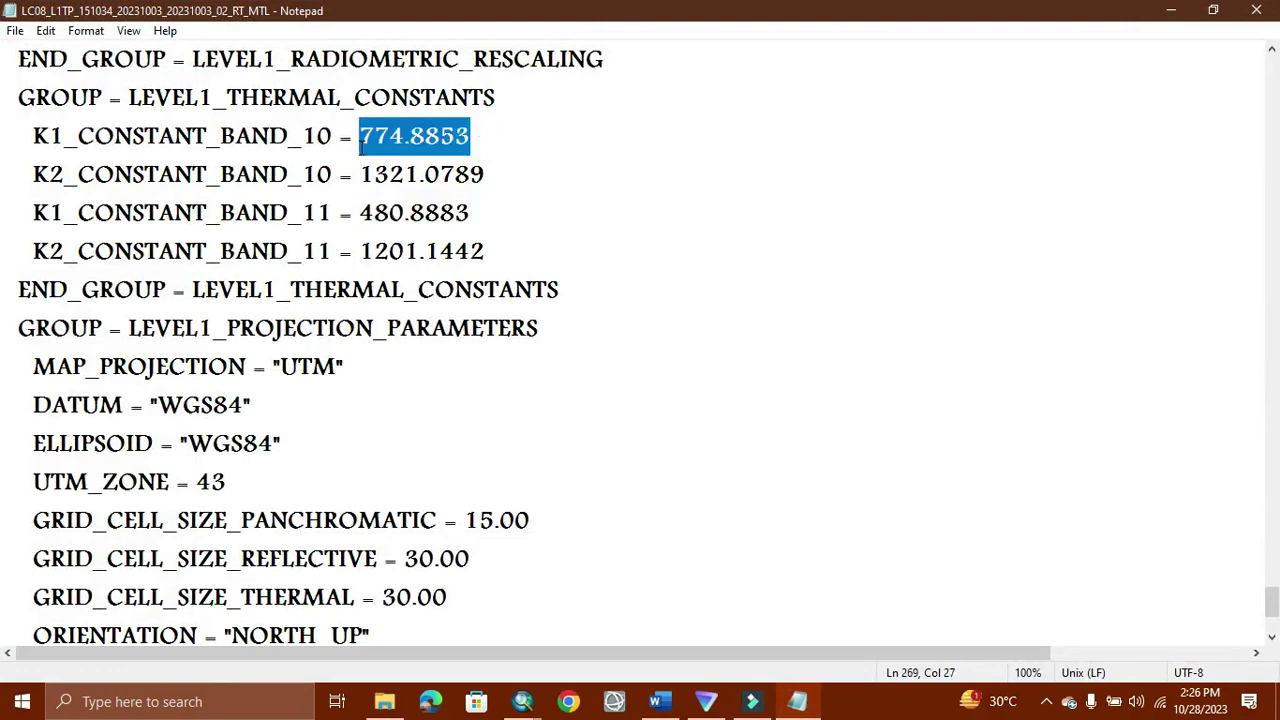
Step: Return to Raster Calculator and paste 774.8853 inside Ln before the division by RAdiance_23
key(alt+Tab)
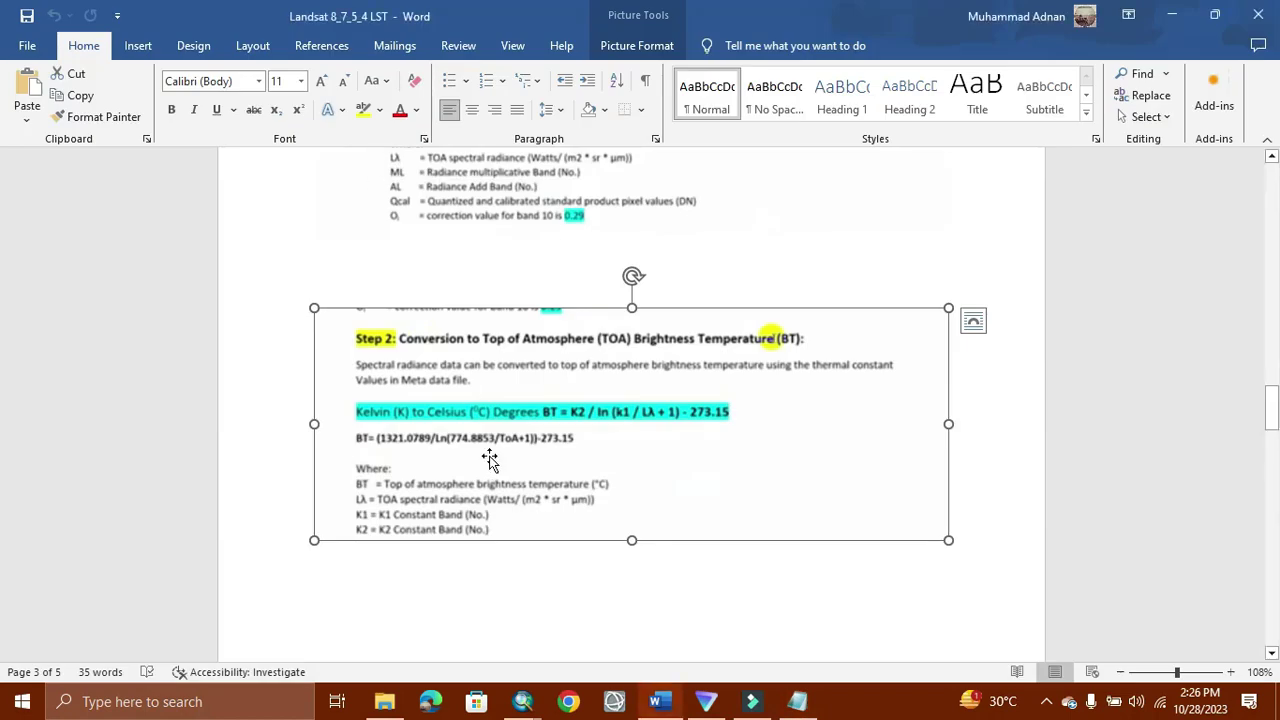
key(alt+Tab)
key(alt+Tab)
key(alt+Tab)
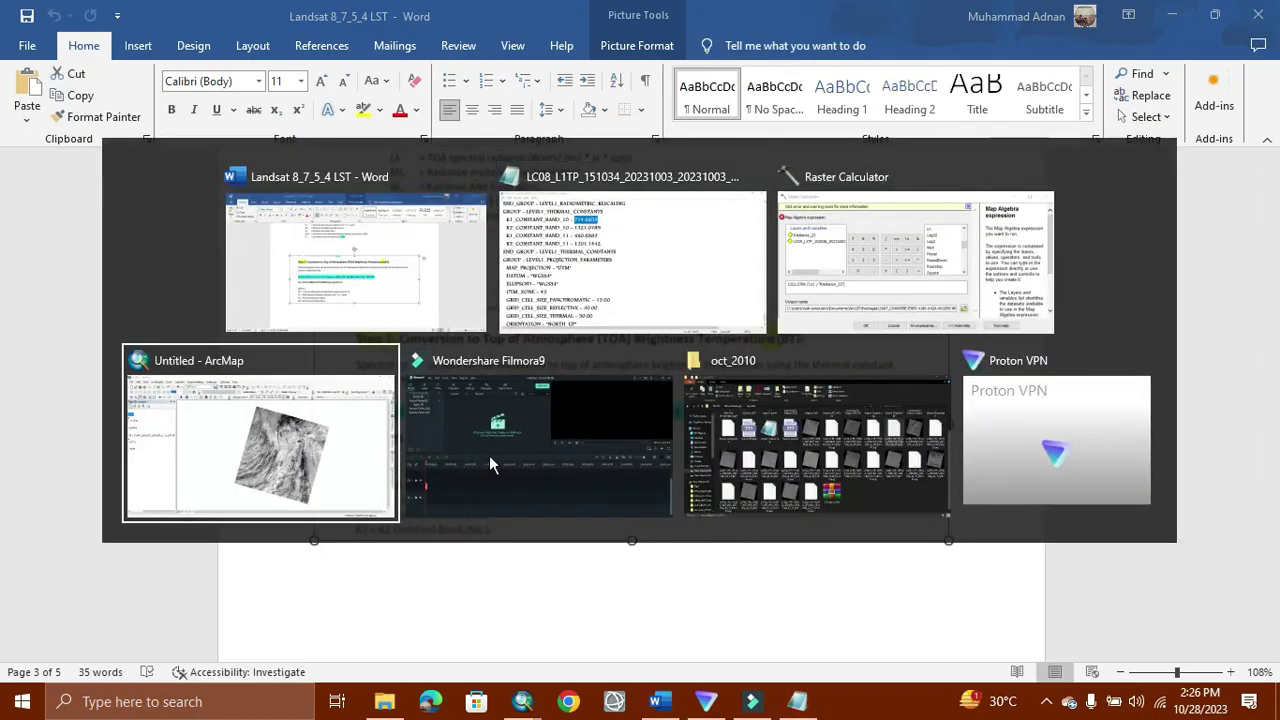
key(alt+Tab)
key(alt+Tab)
key(alt+Tab)
key(alt+Tab)
key(alt+Tab)
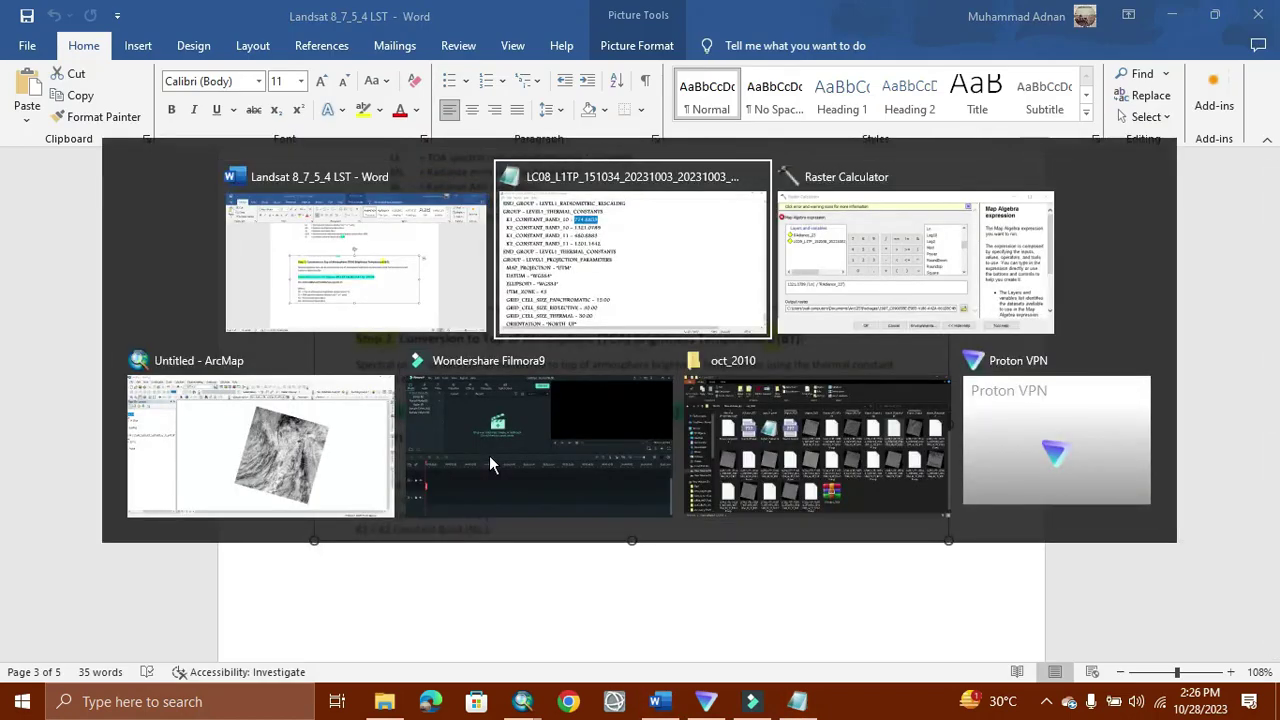
key(alt+Tab)
key(alt+Tab)
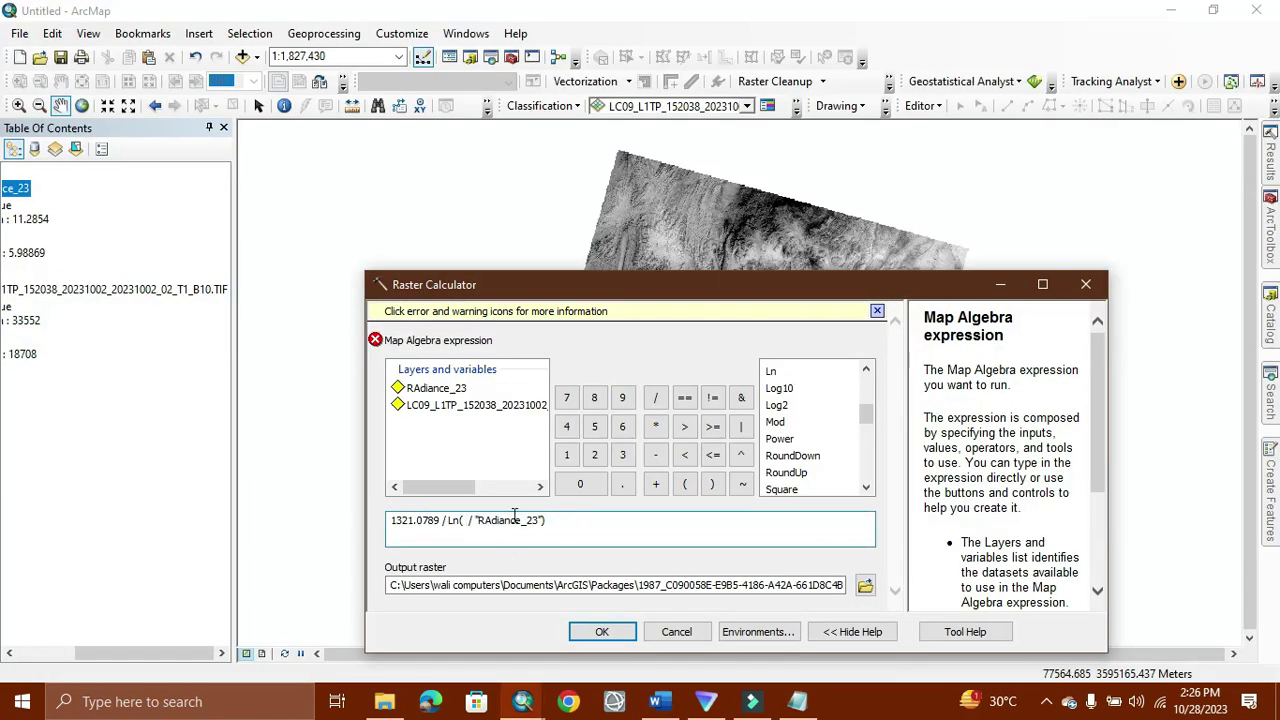
key(ctrl+v)
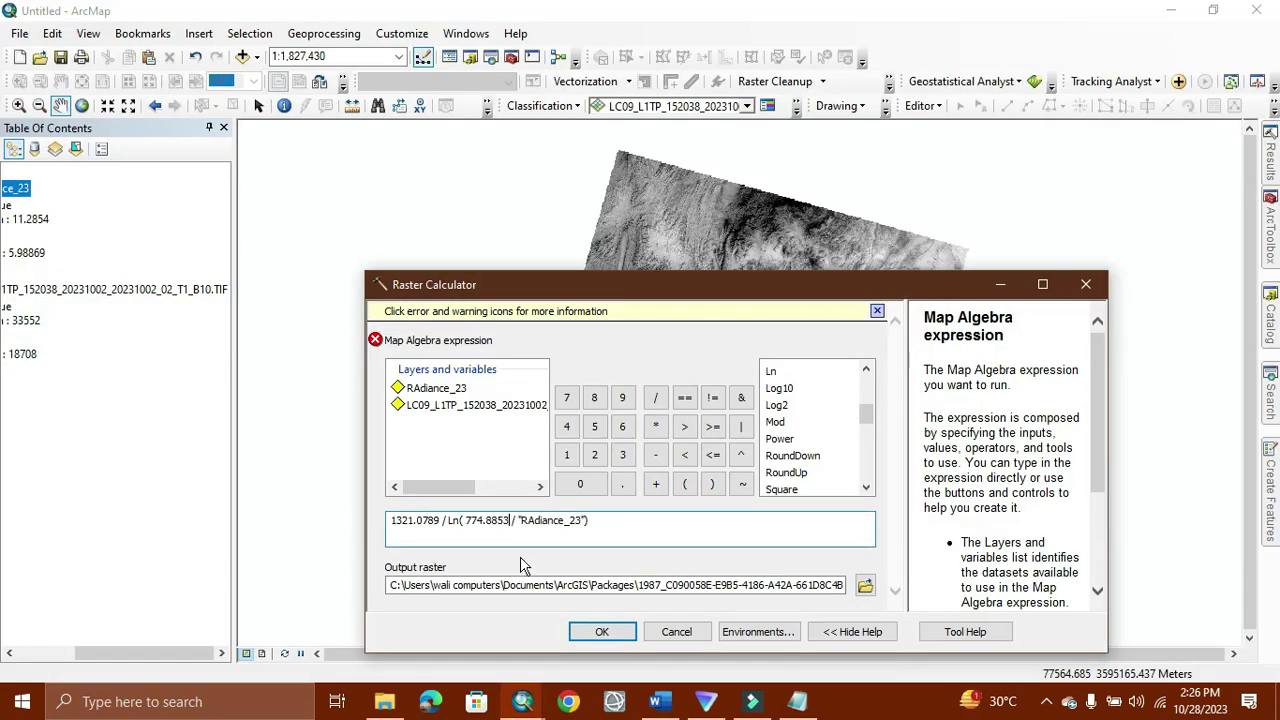
Step: Add + 1 after RAdiance_23 inside the Ln parentheses to complete the brightness temperature expression
click(587, 522)
click(655, 483)
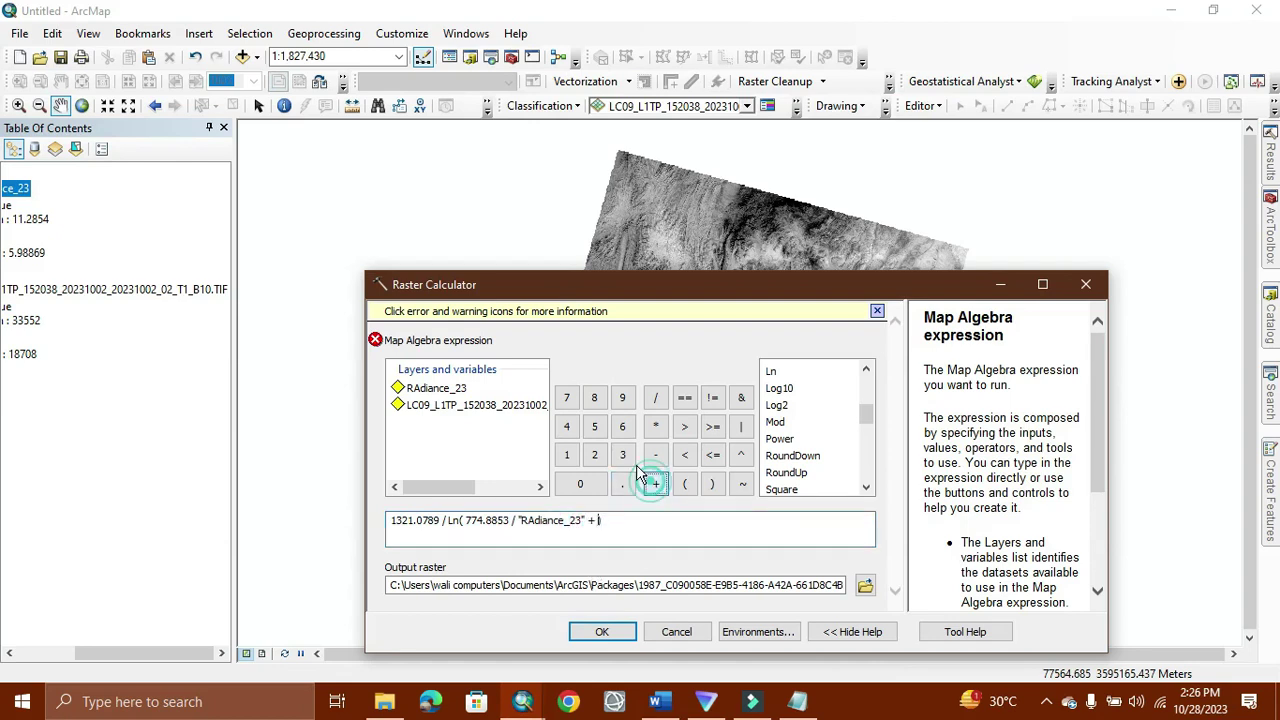
click(566, 455)
text())
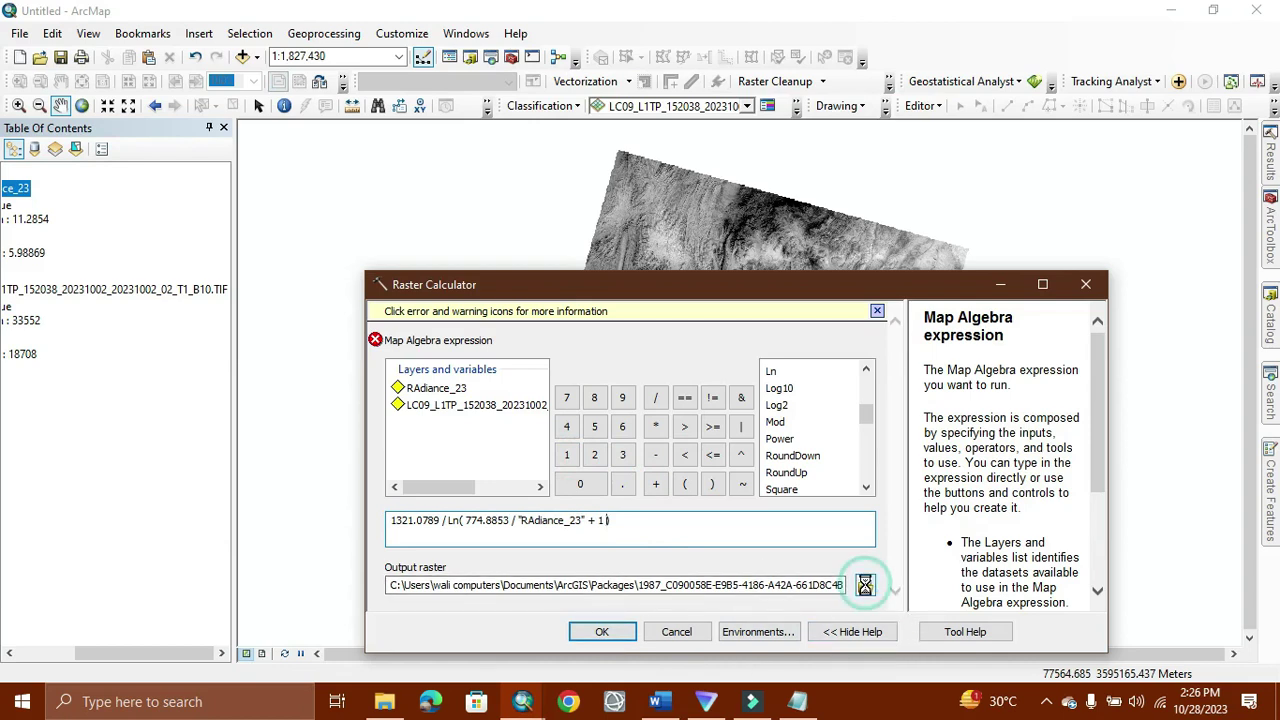
Step: Save the output raster as Kelvin_23 in New File Geodatabase.gdb and run the brightness temperature calculation
click(865, 585)
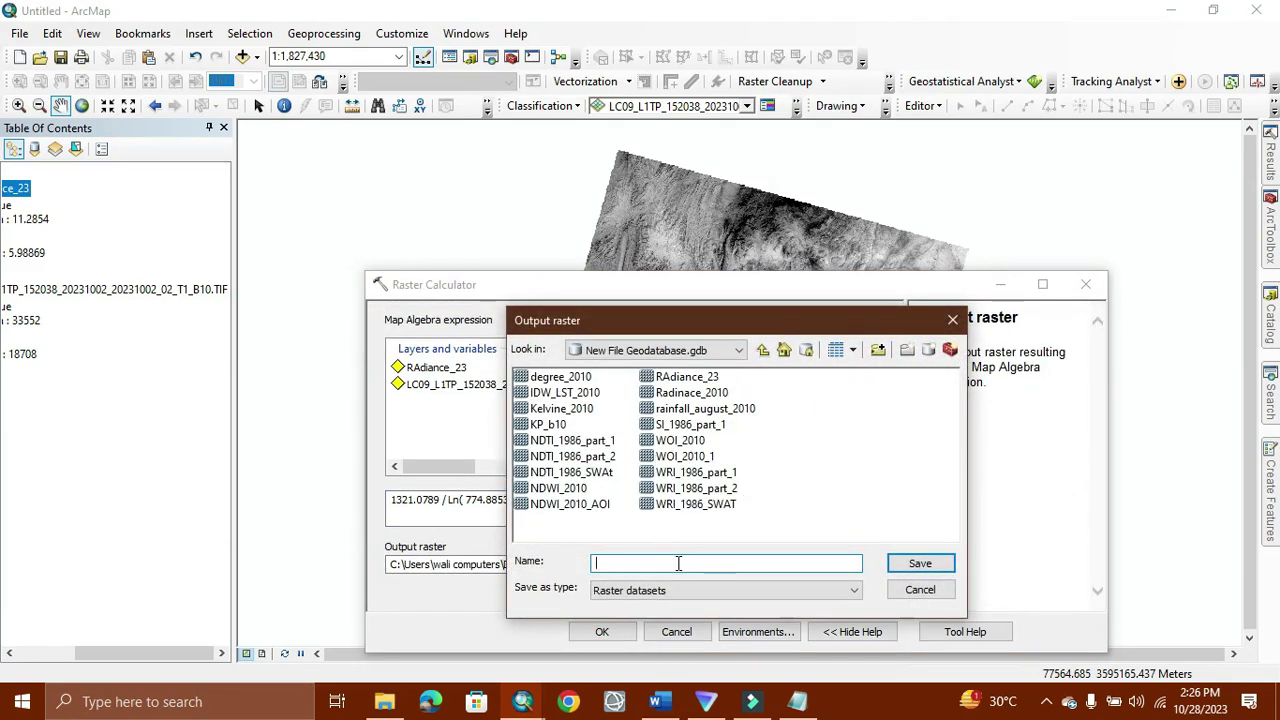
click(686, 376)
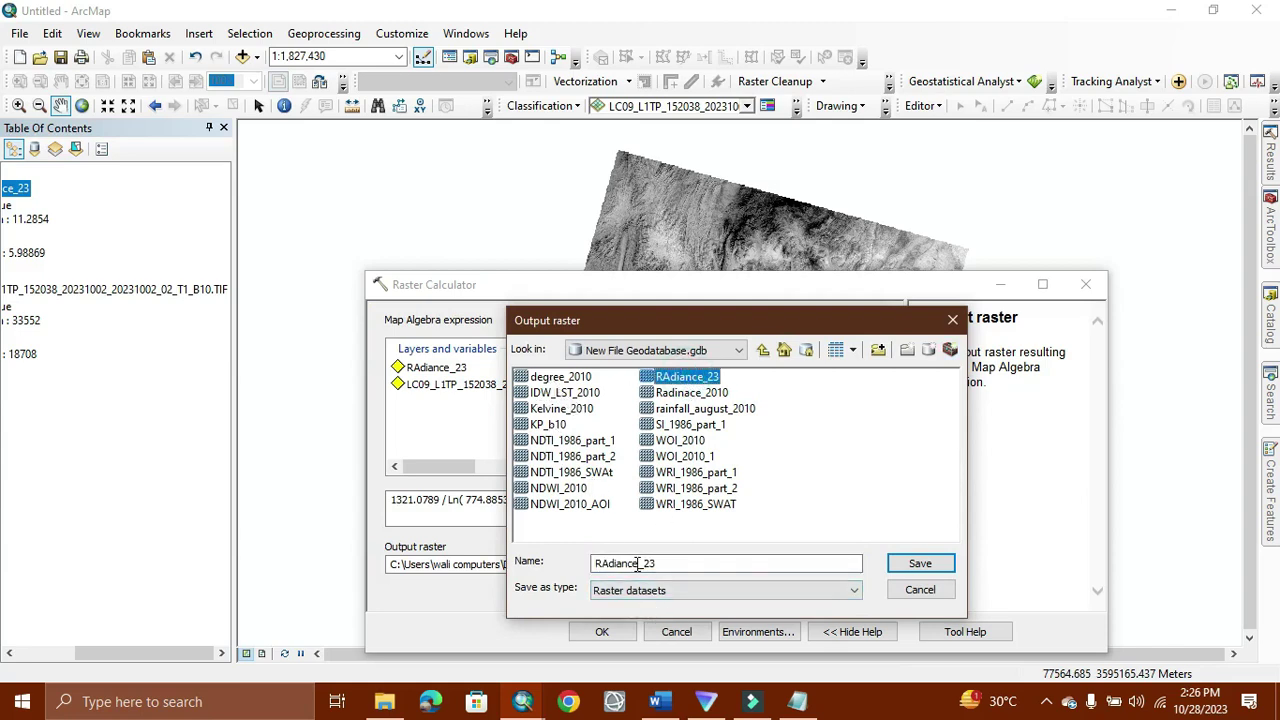
drag(637, 563, 500, 583)
key(BackSpace)
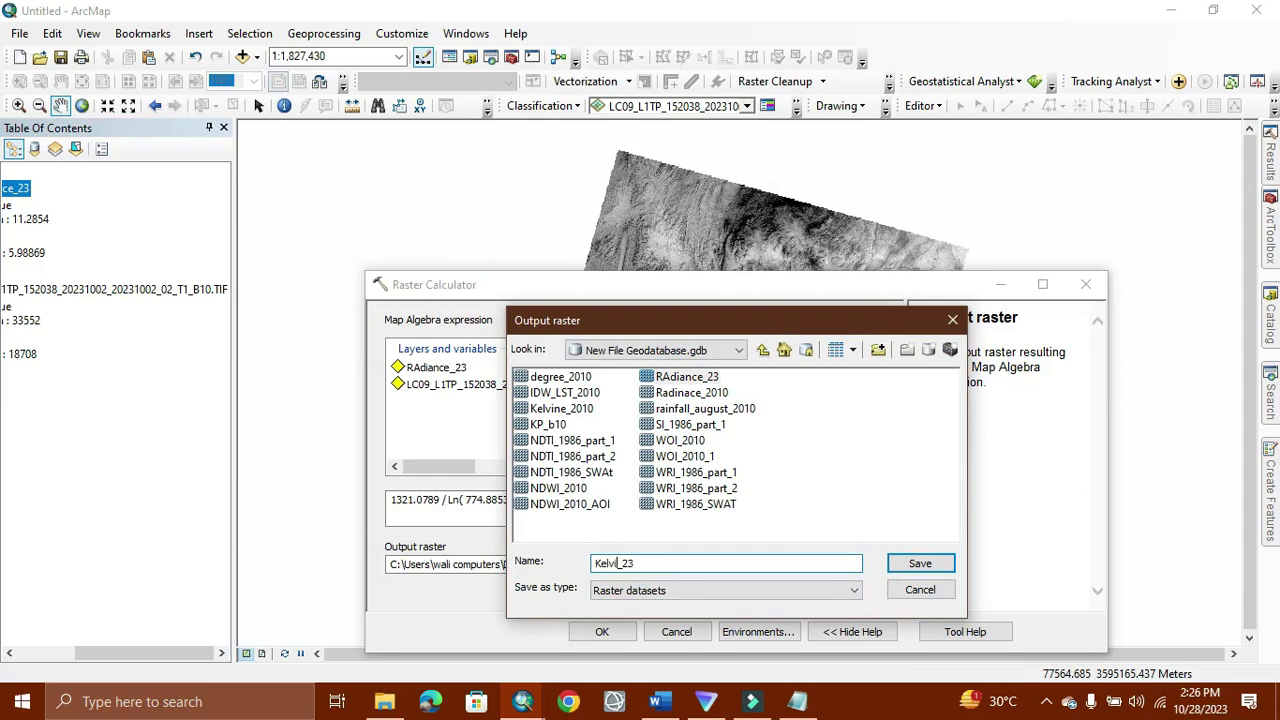
text(Kelvin)
click(920, 563)
click(603, 631)
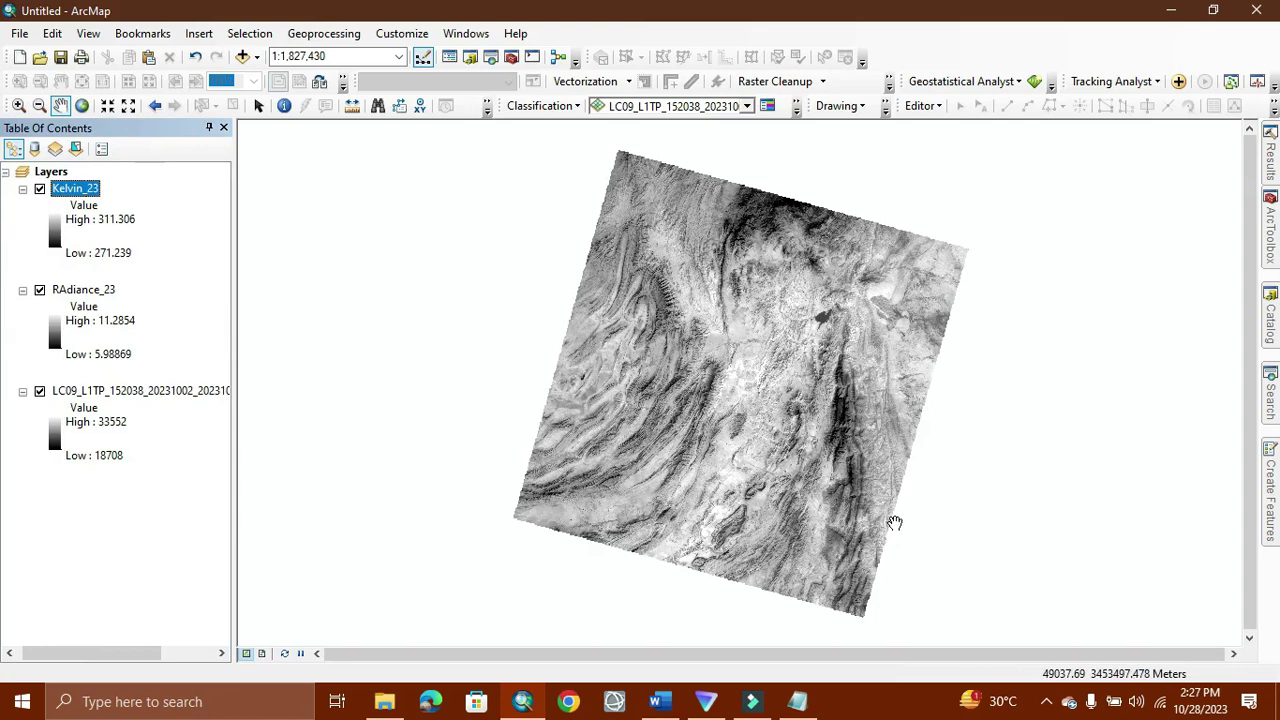
Step: Check the Kelvin to Celsius conversion formula in Word, and open Raster Calculator again in ArcMap
click(659, 701)
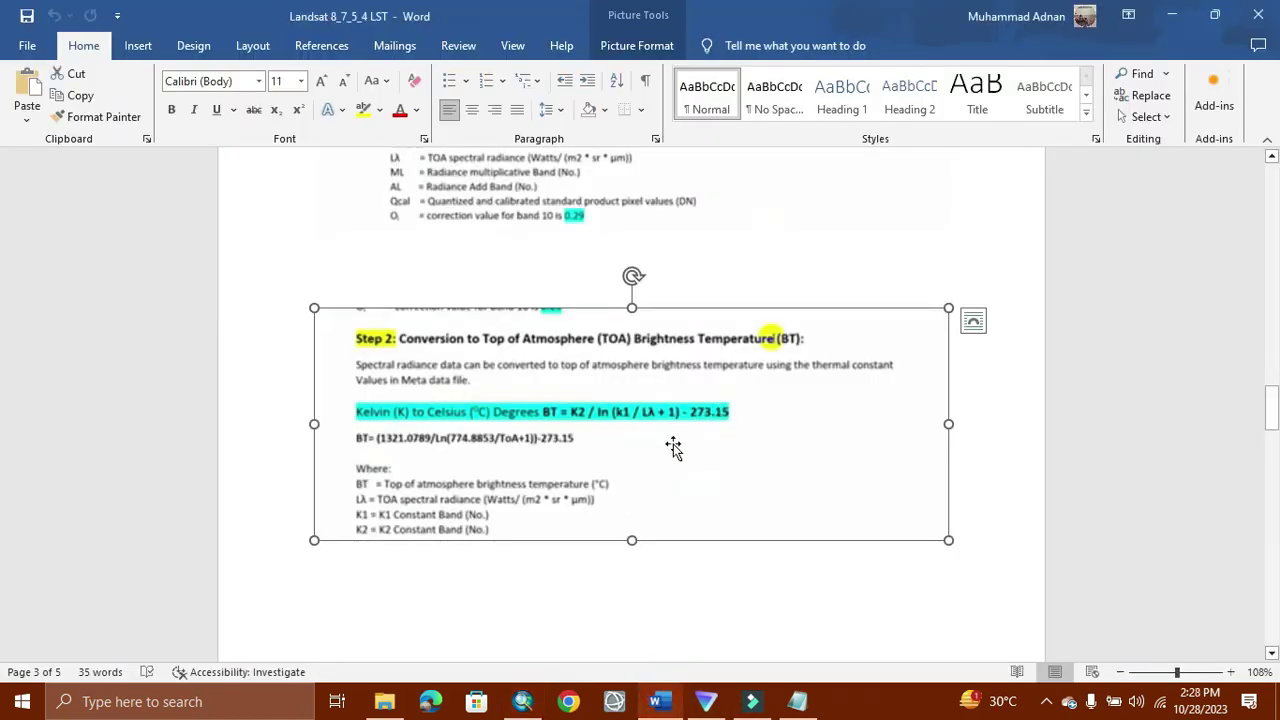
click(1168, 16)
click(1268, 410)
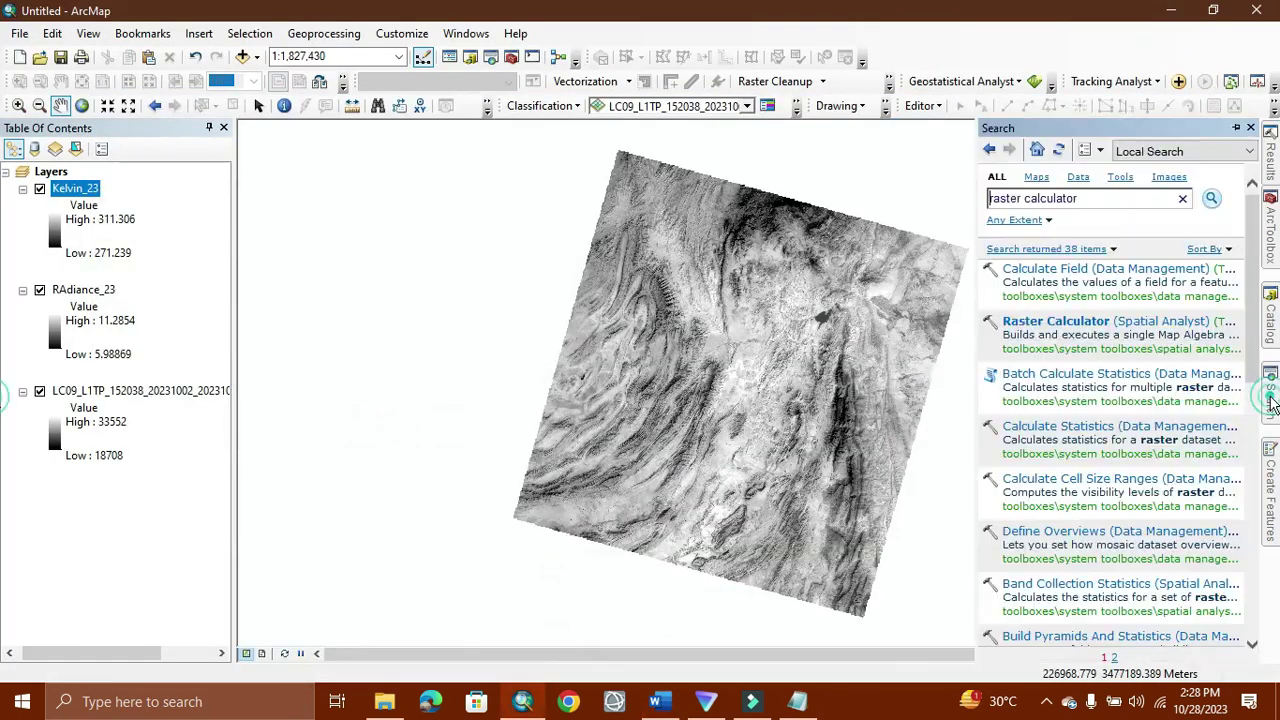
click(1035, 320)
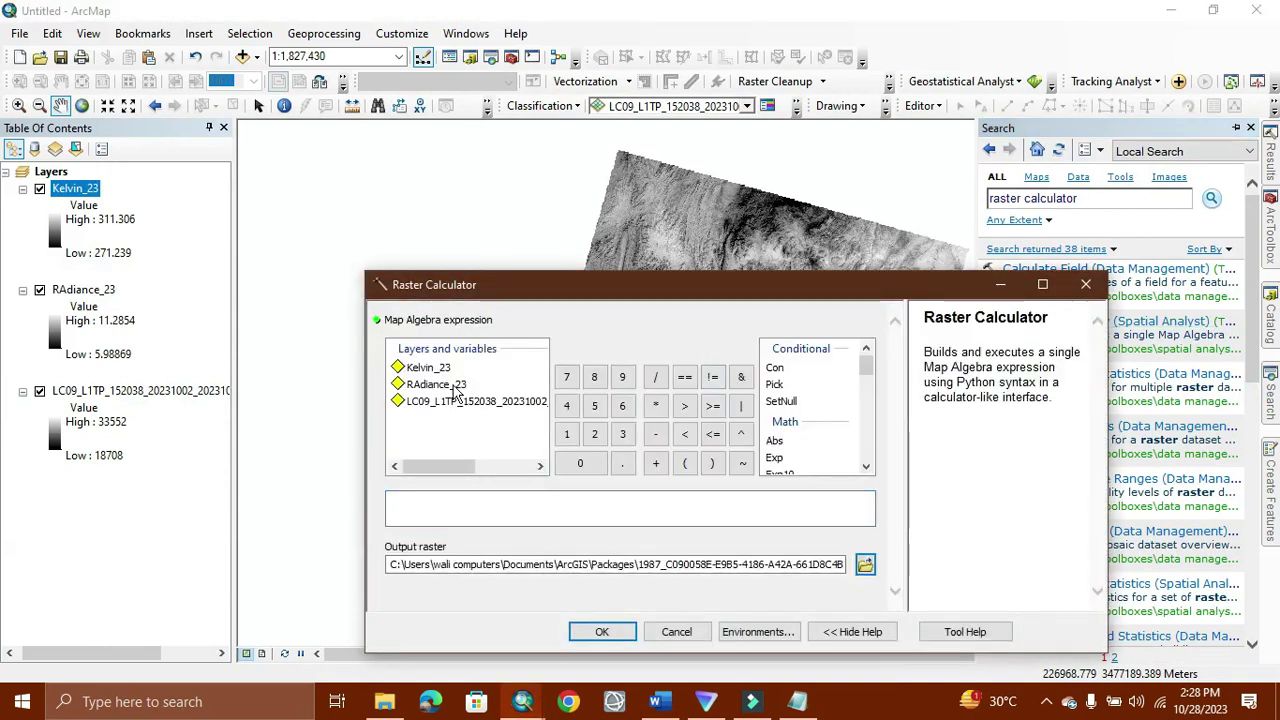
Step: Build the expression "Kelvin_23" - 273 to convert the brightness temperature to degrees Celsius
double_click(428, 367)
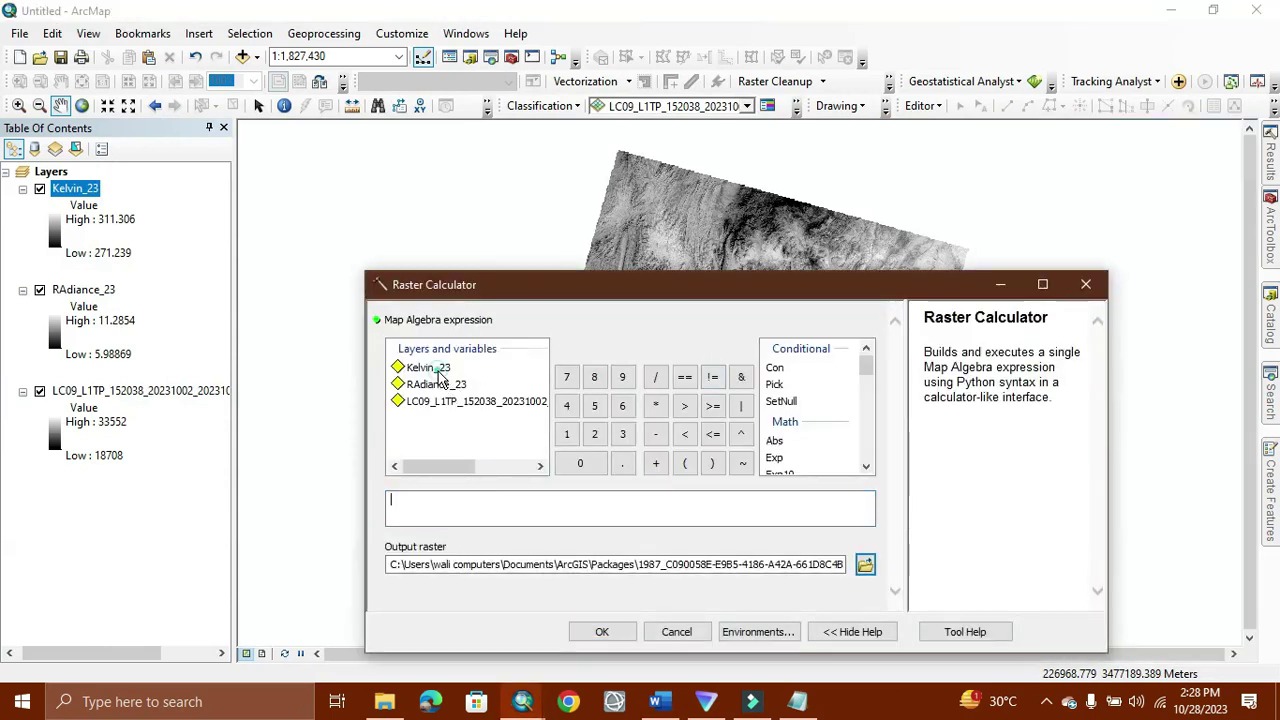
click(655, 434)
click(594, 437)
click(566, 377)
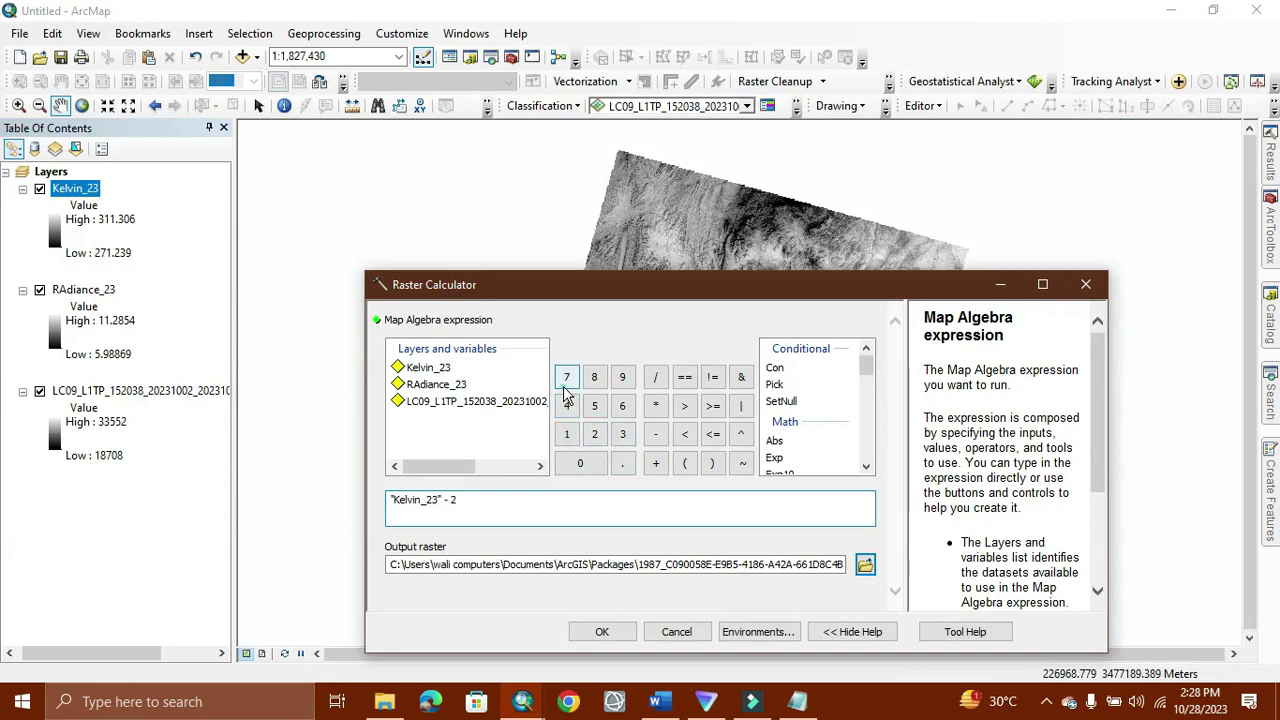
click(622, 434)
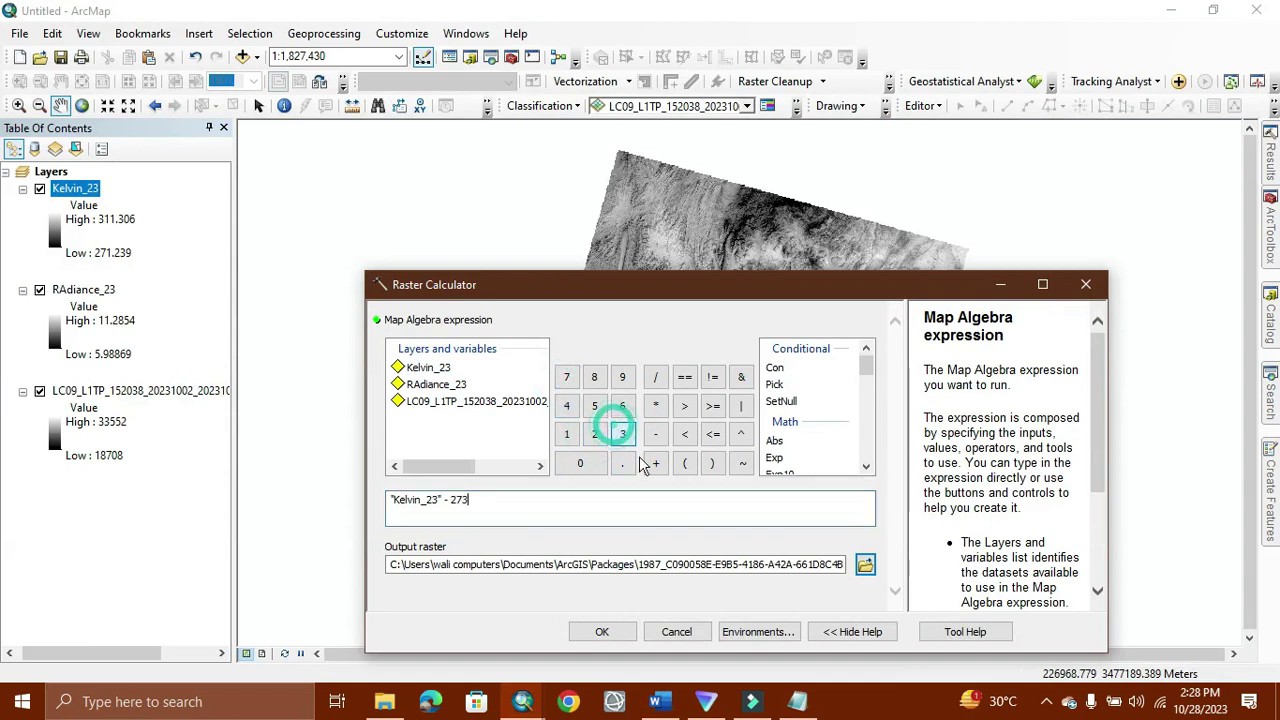
Step: Name the output raster degree_23 and save it in New File Geodatabase.gdb
click(865, 564)
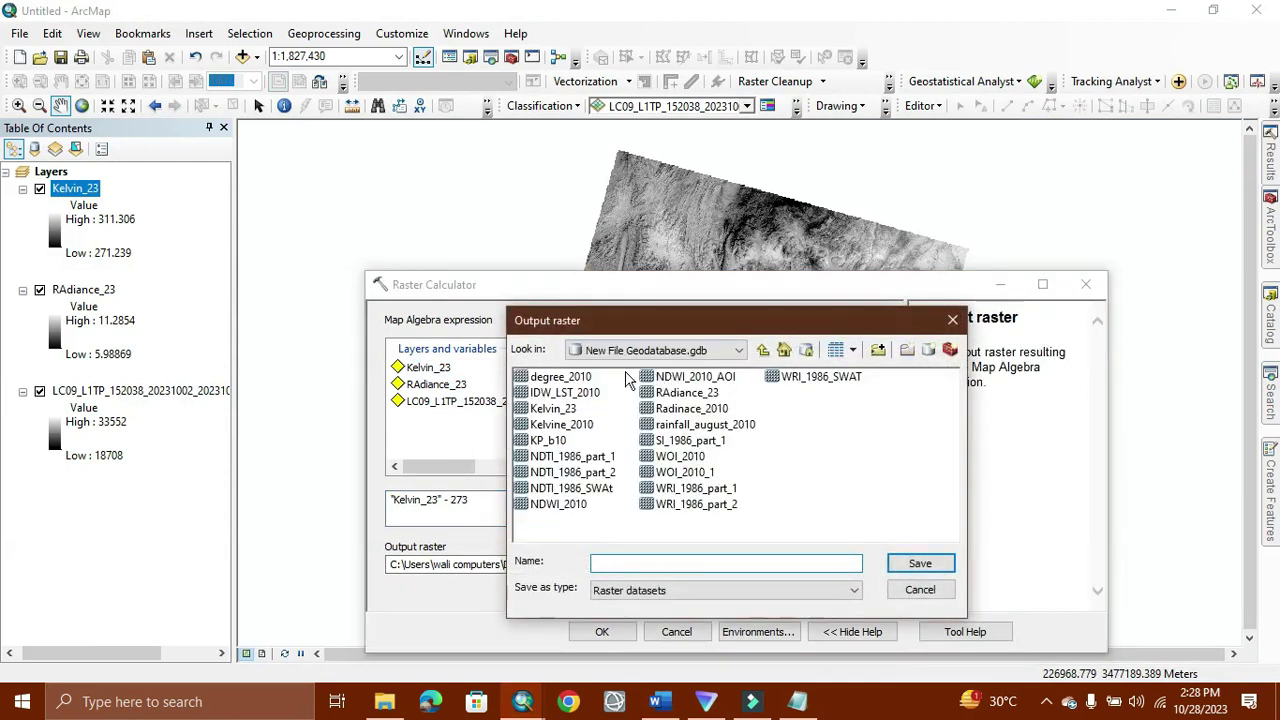
click(585, 379)
click(678, 565)
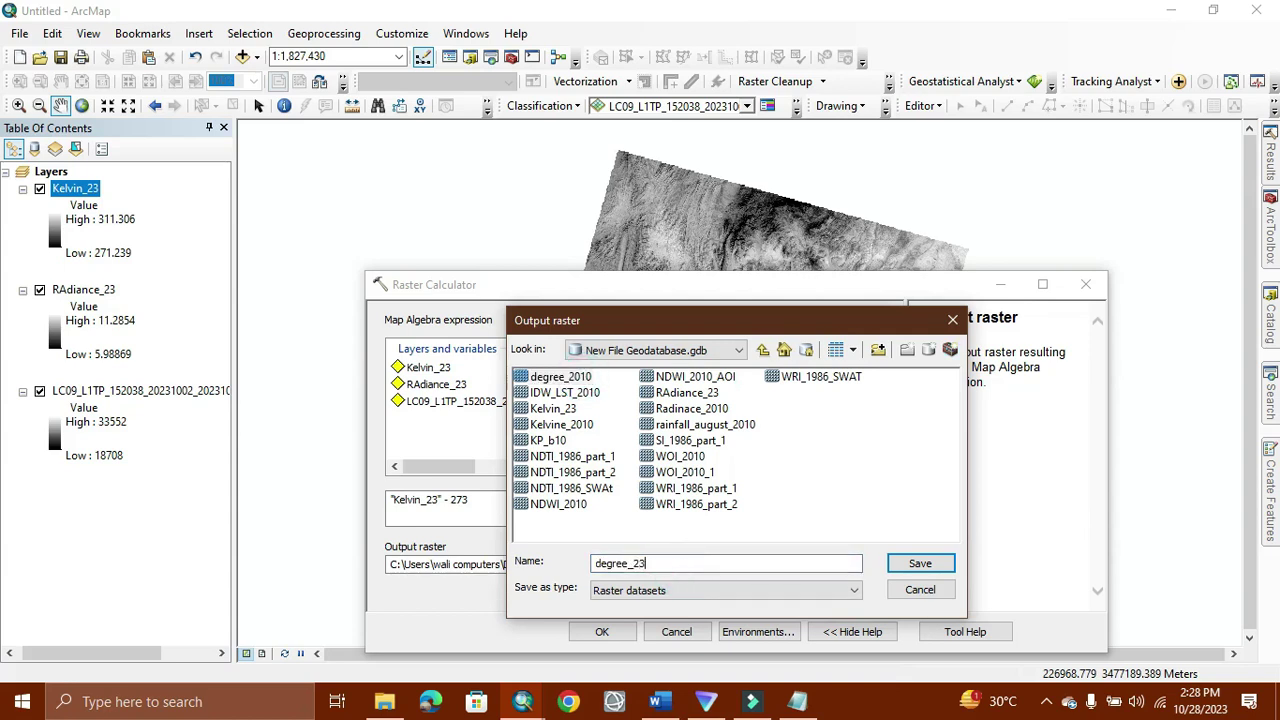
text(23)
click(915, 565)
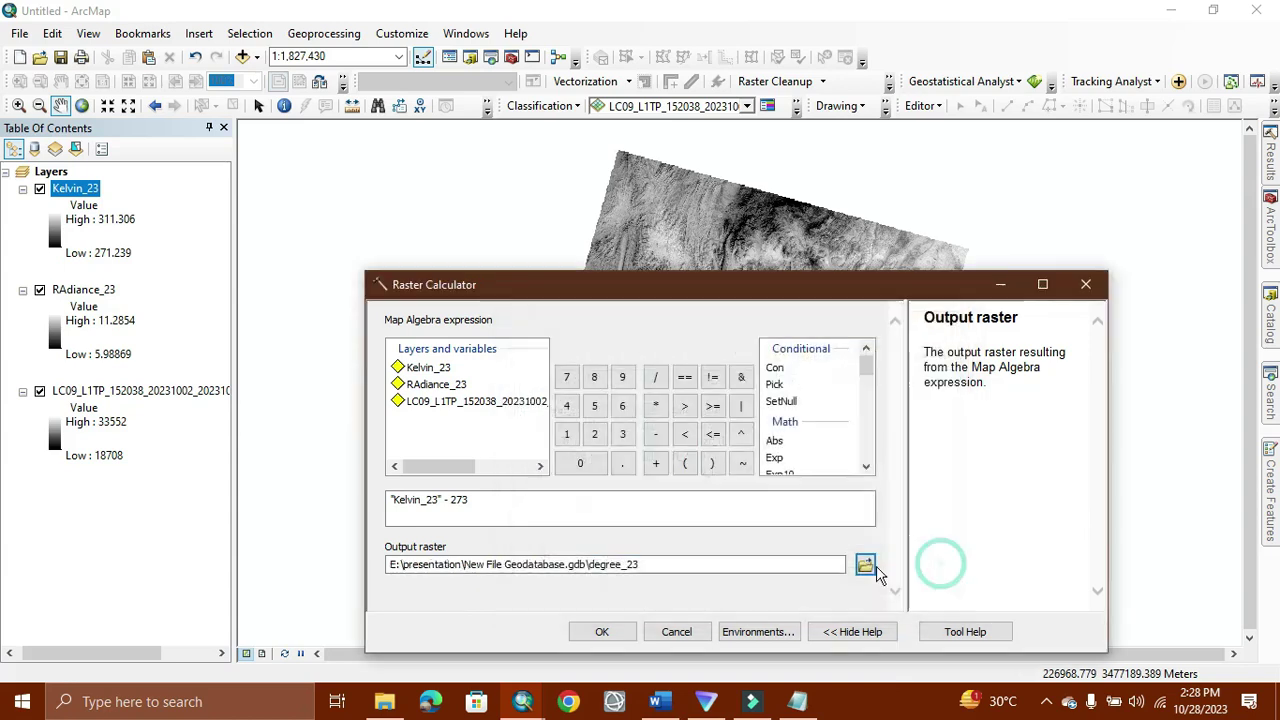
Step: Run the raster calculation that converts Kelvin_23 to degrees Celsius
click(612, 631)
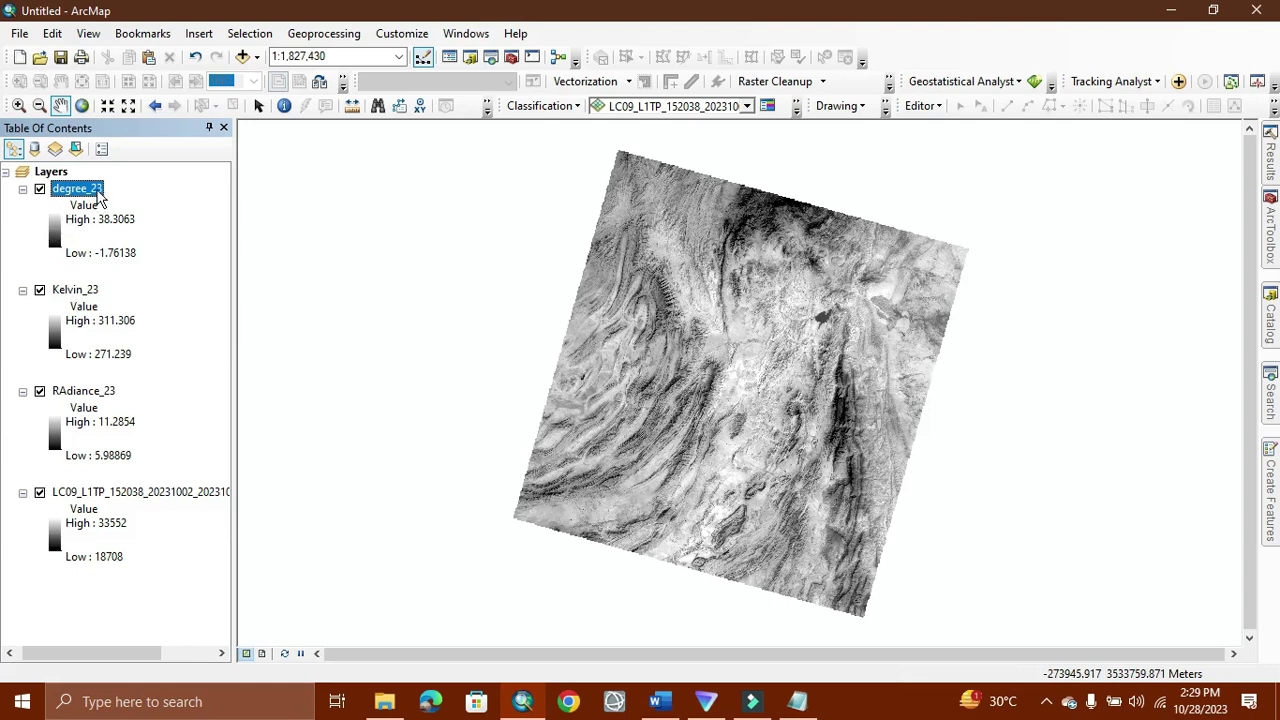
Step: Symbolize the degree_23 layer as Classified with the blue-yellow-red color ramp
right_click(96, 190)
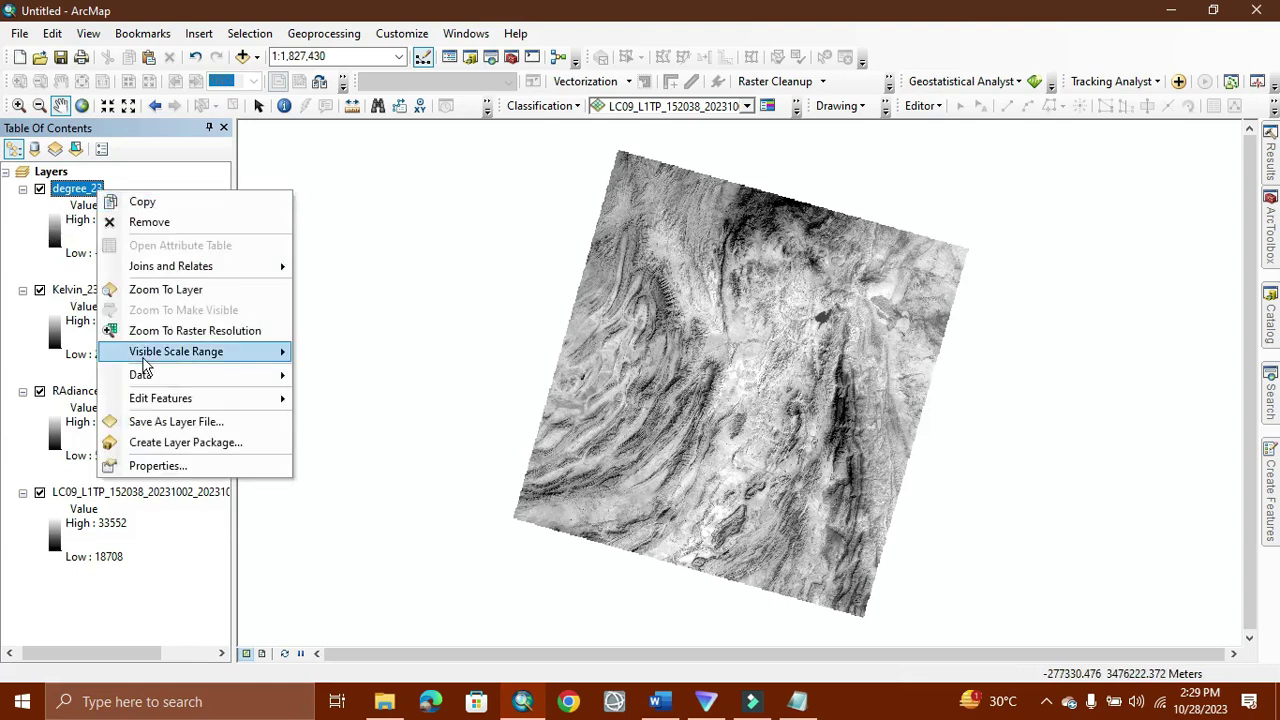
mouse_move(158, 396)
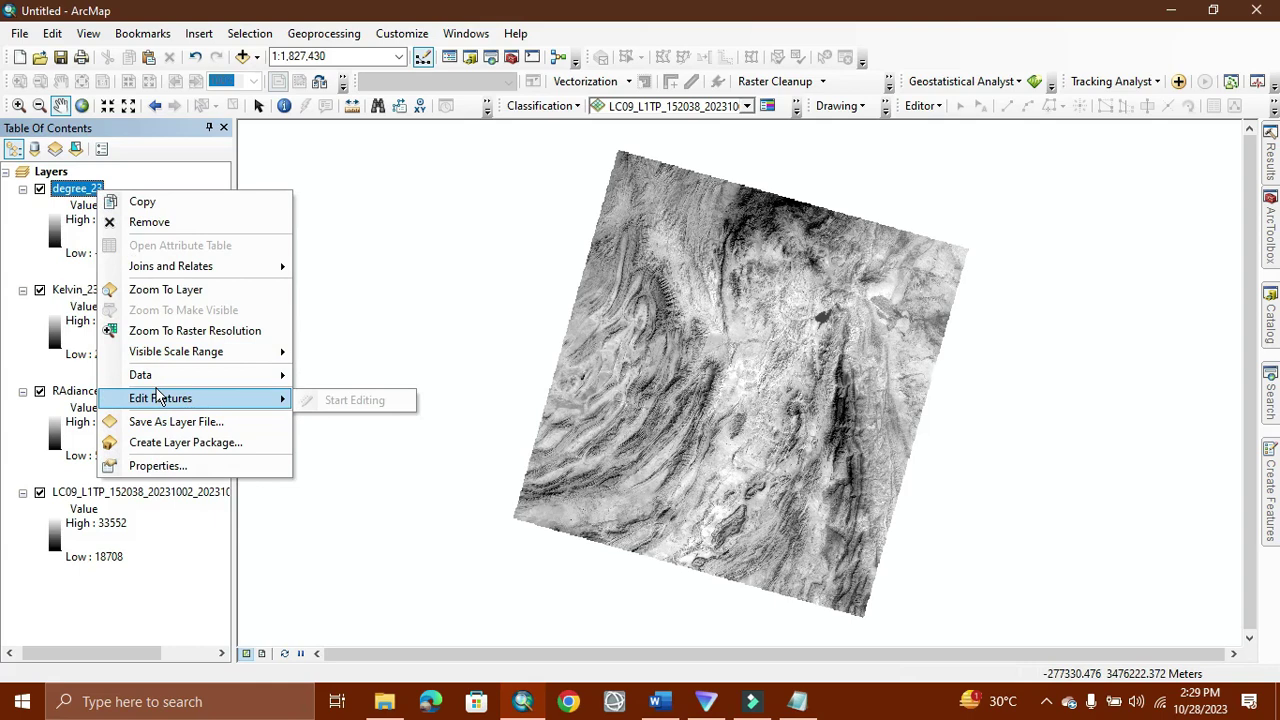
mouse_move(204, 381)
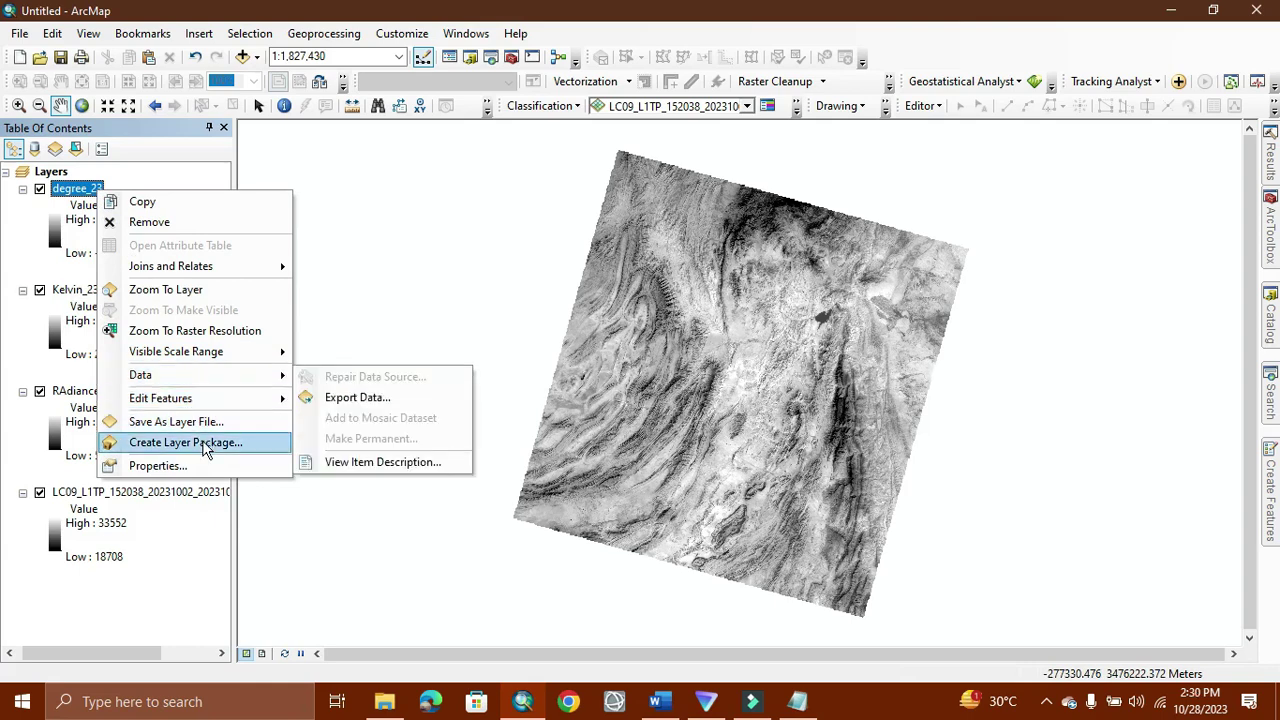
click(186, 466)
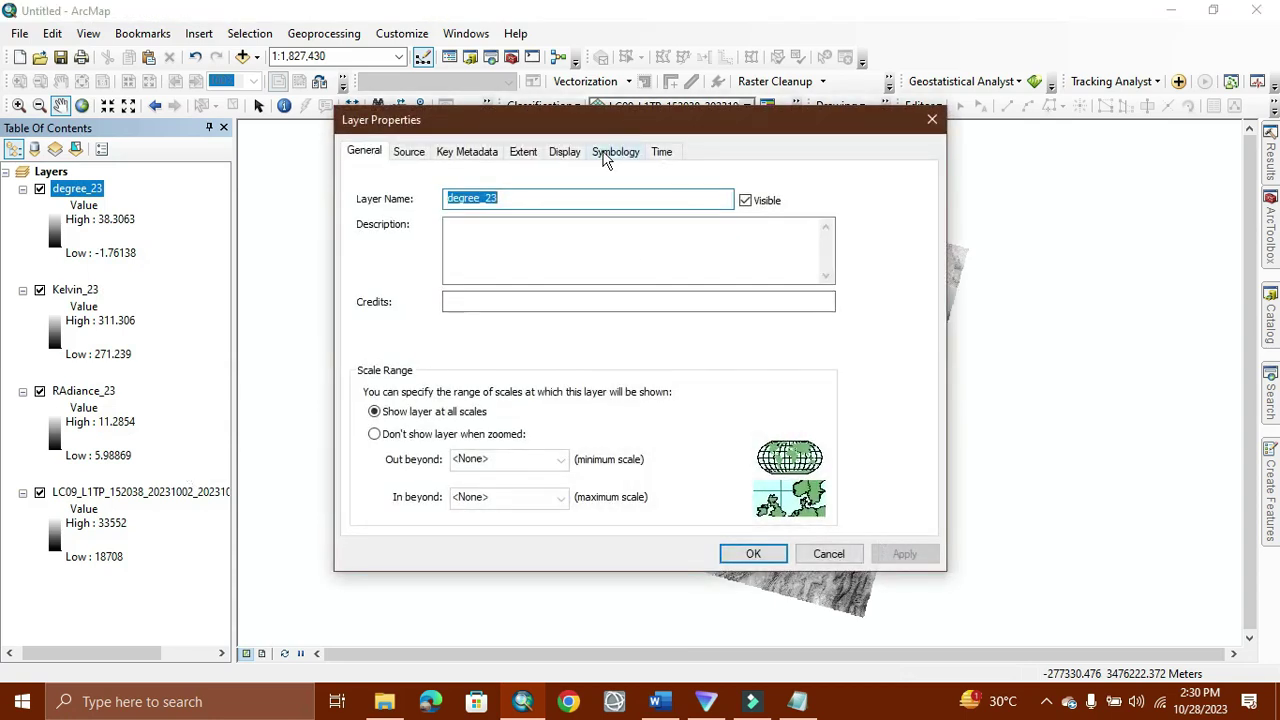
click(603, 157)
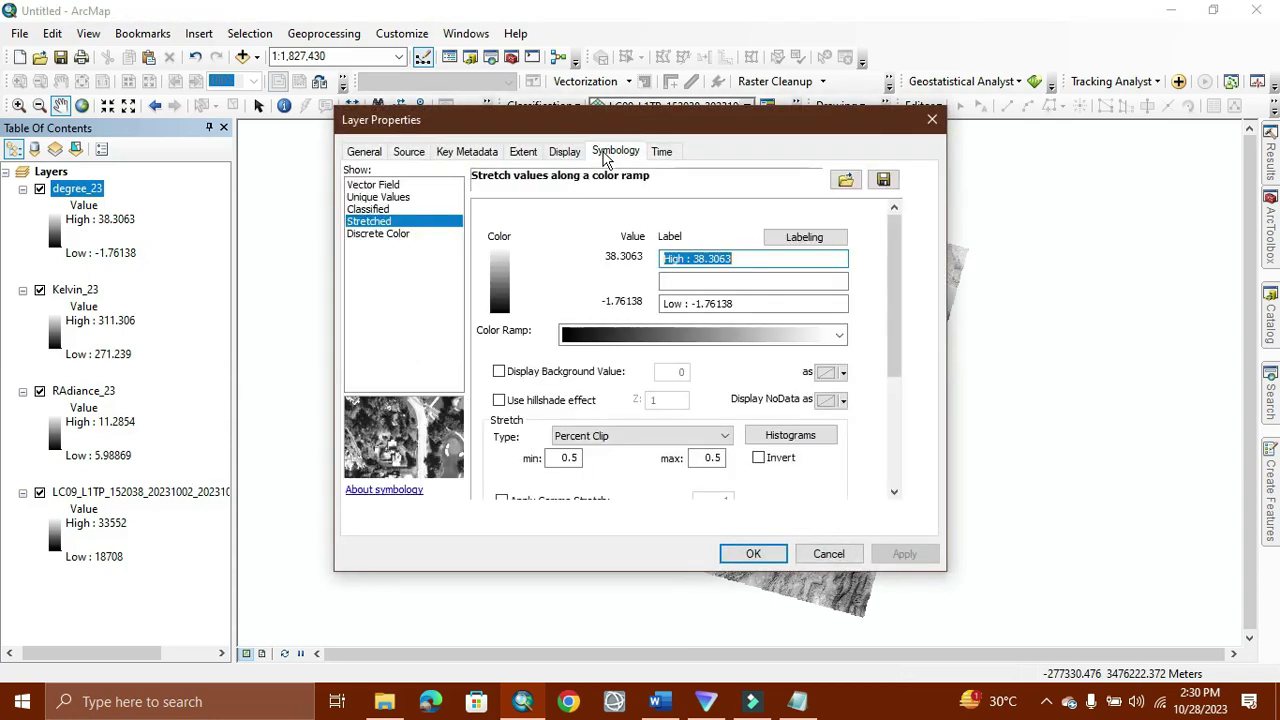
click(379, 210)
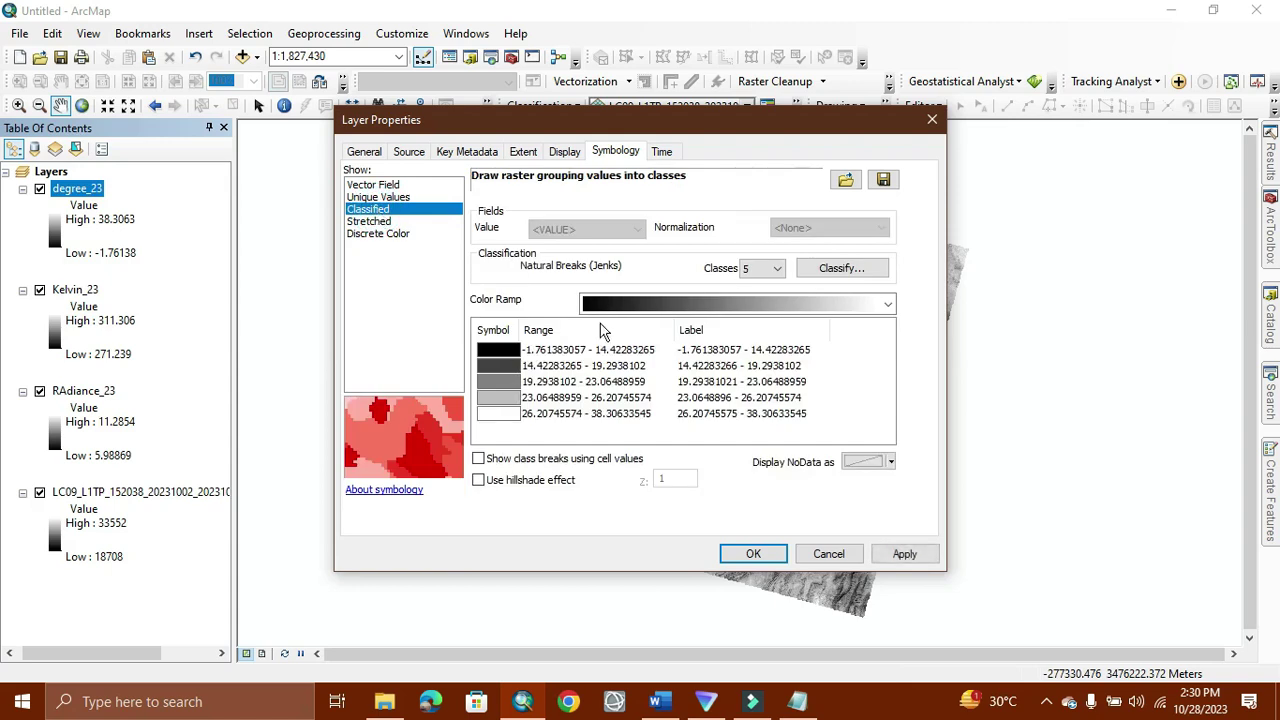
click(737, 304)
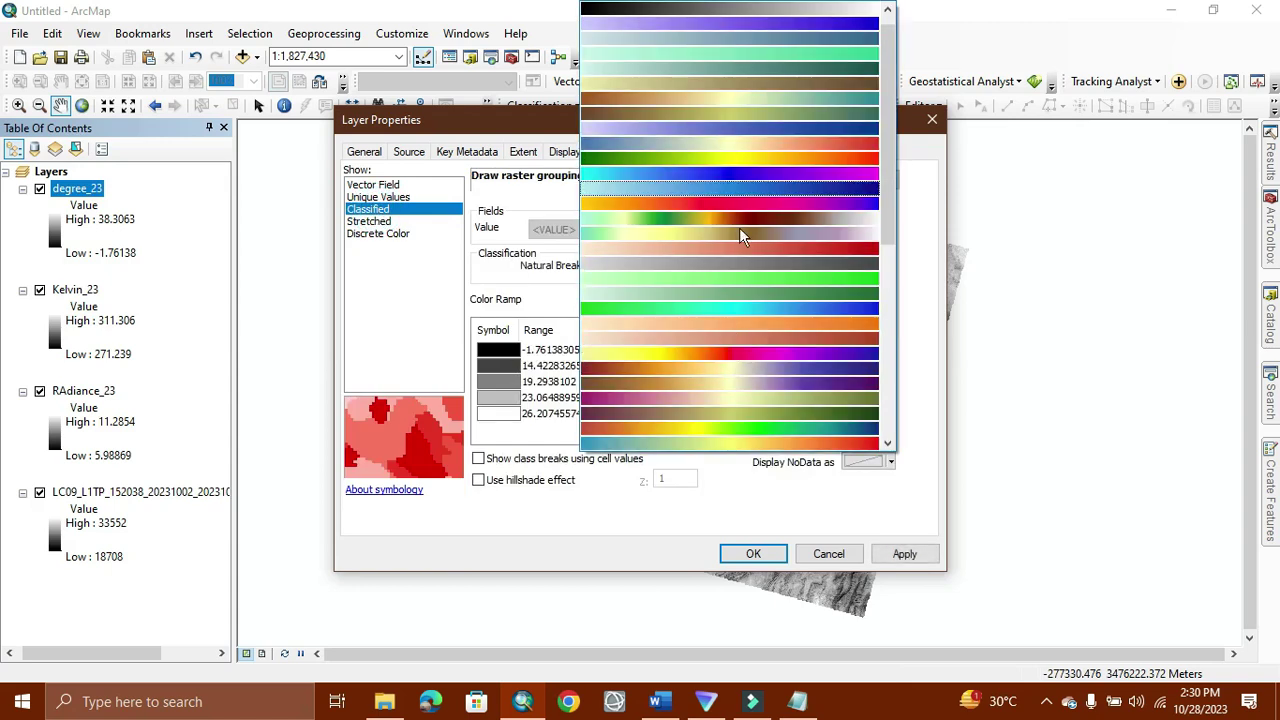
click(728, 446)
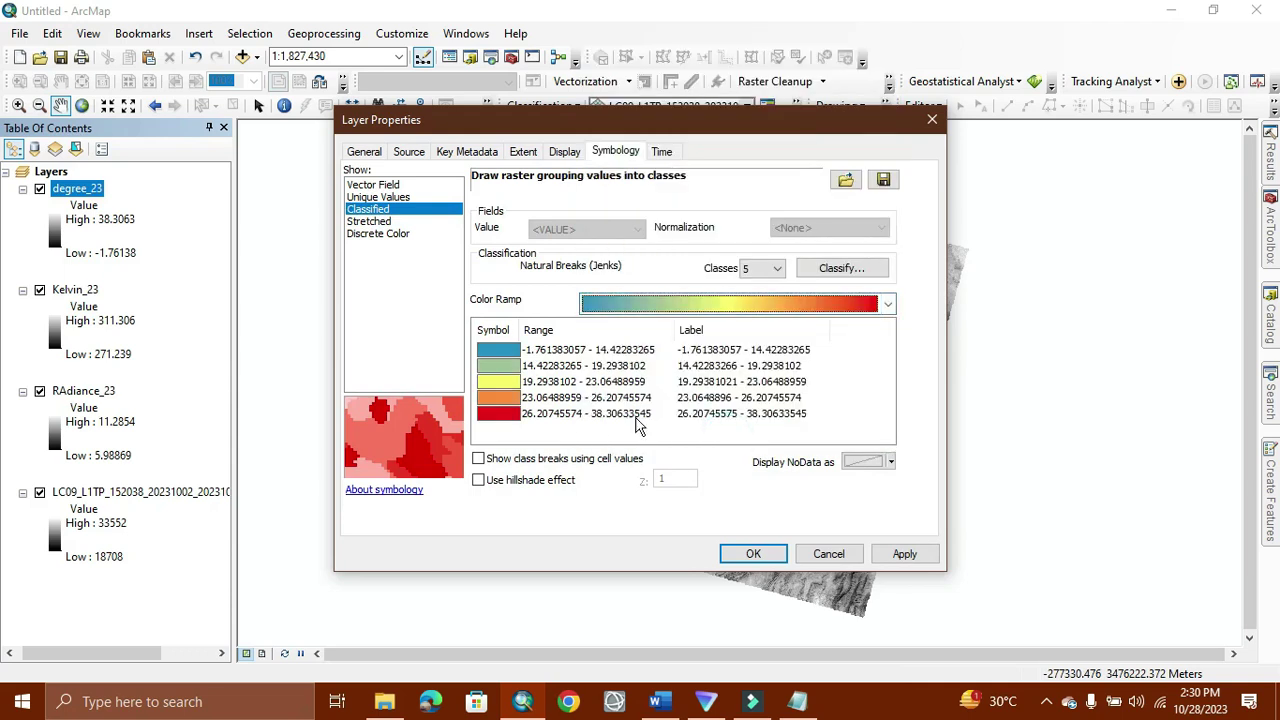
click(753, 555)
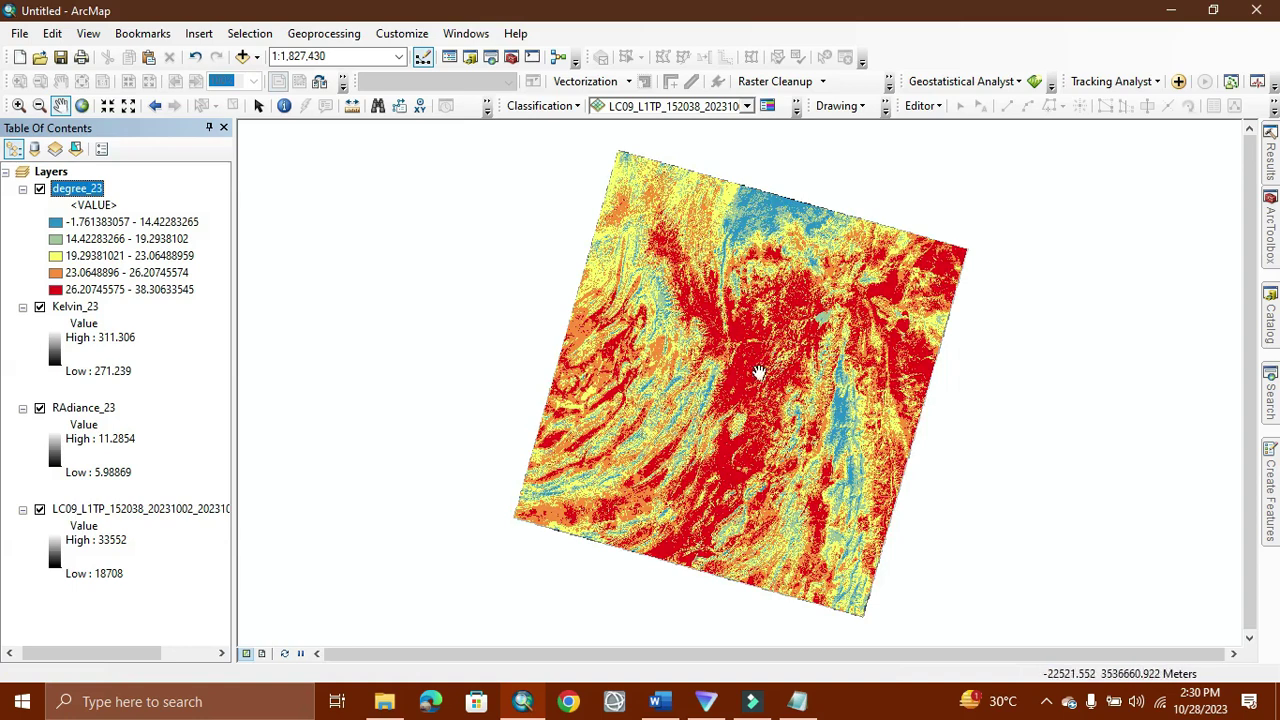
right_click(80, 191)
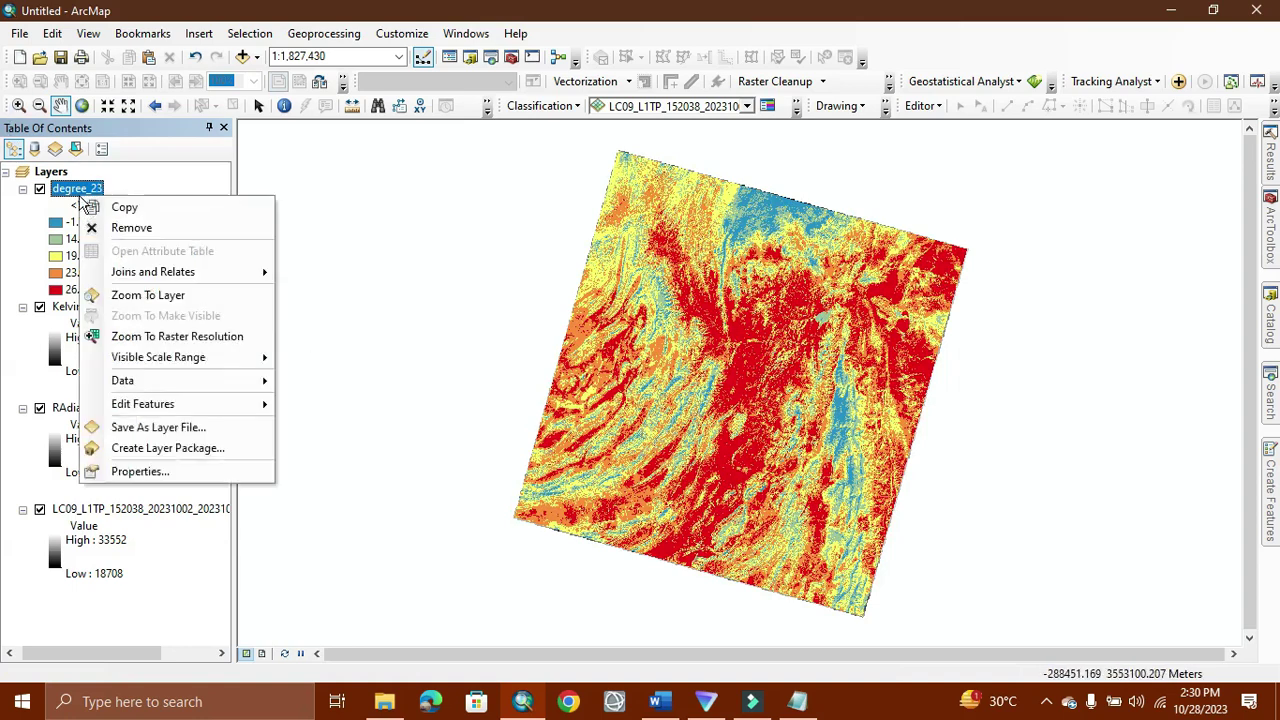
click(125, 450)
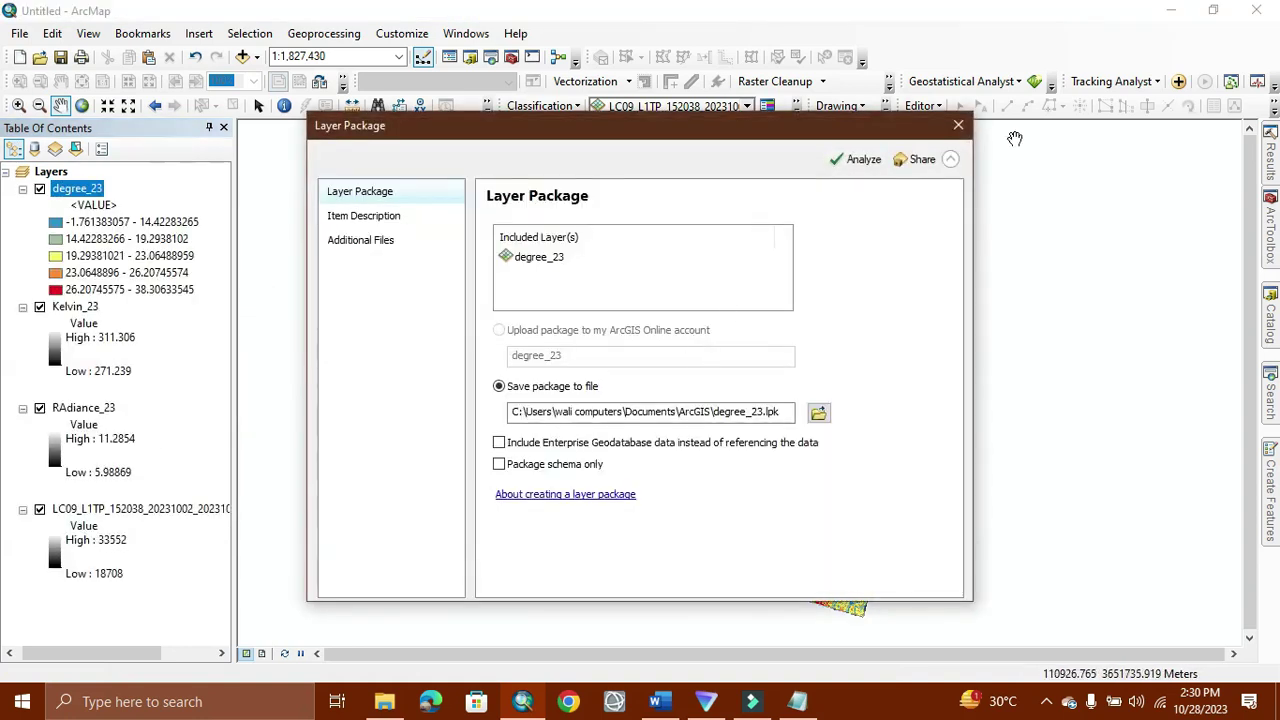
click(962, 124)
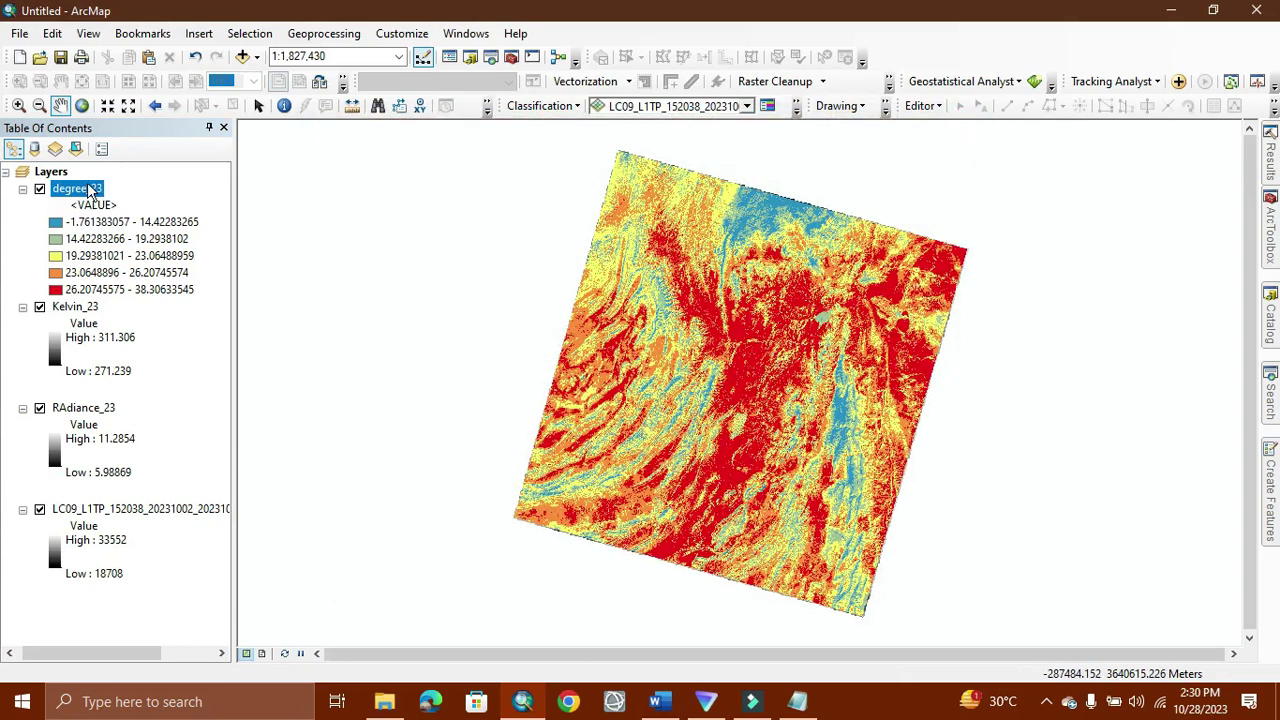
Step: Change the degree_23 symbology to Stretched and apply the blue-yellow-red color ramp
right_click(90, 192)
click(194, 457)
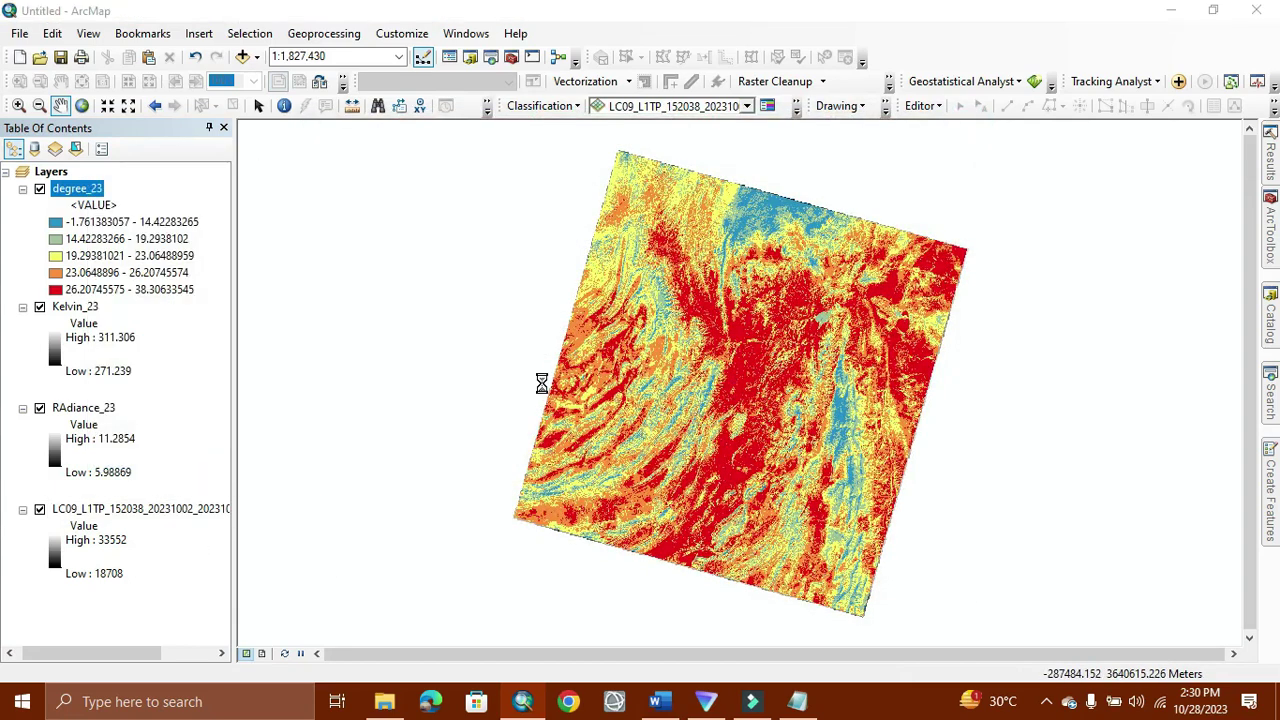
click(384, 240)
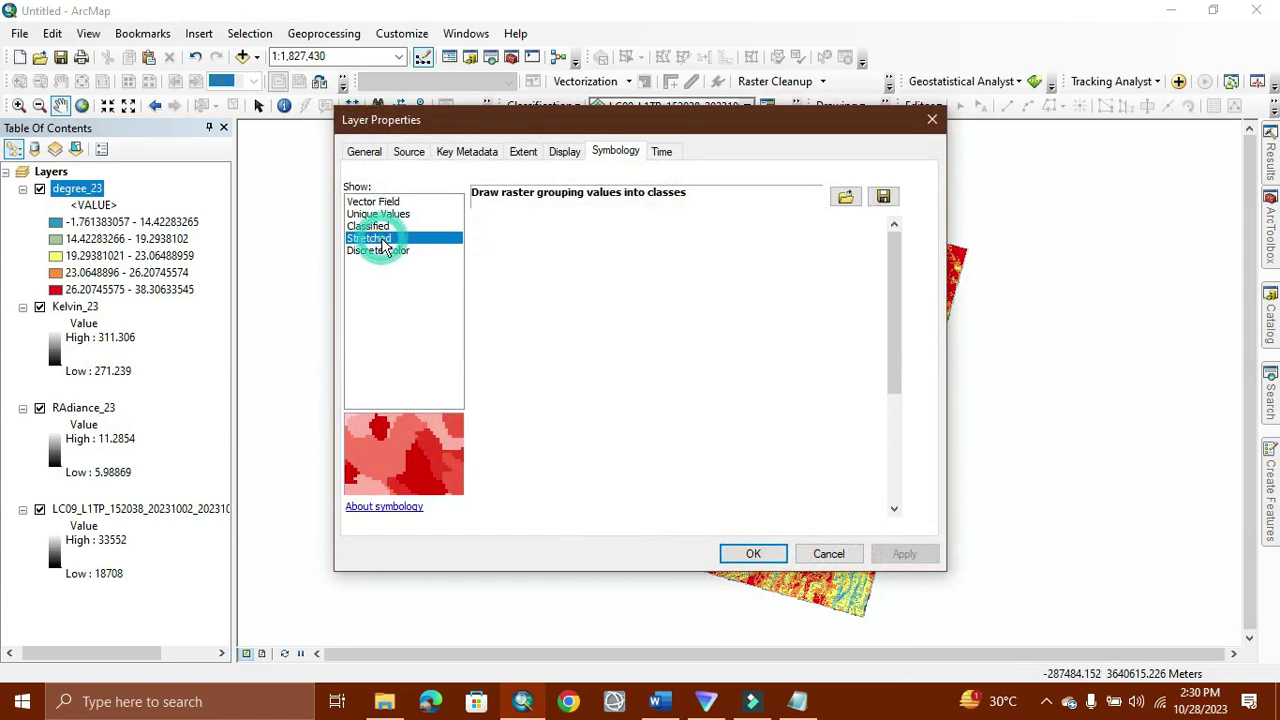
click(826, 348)
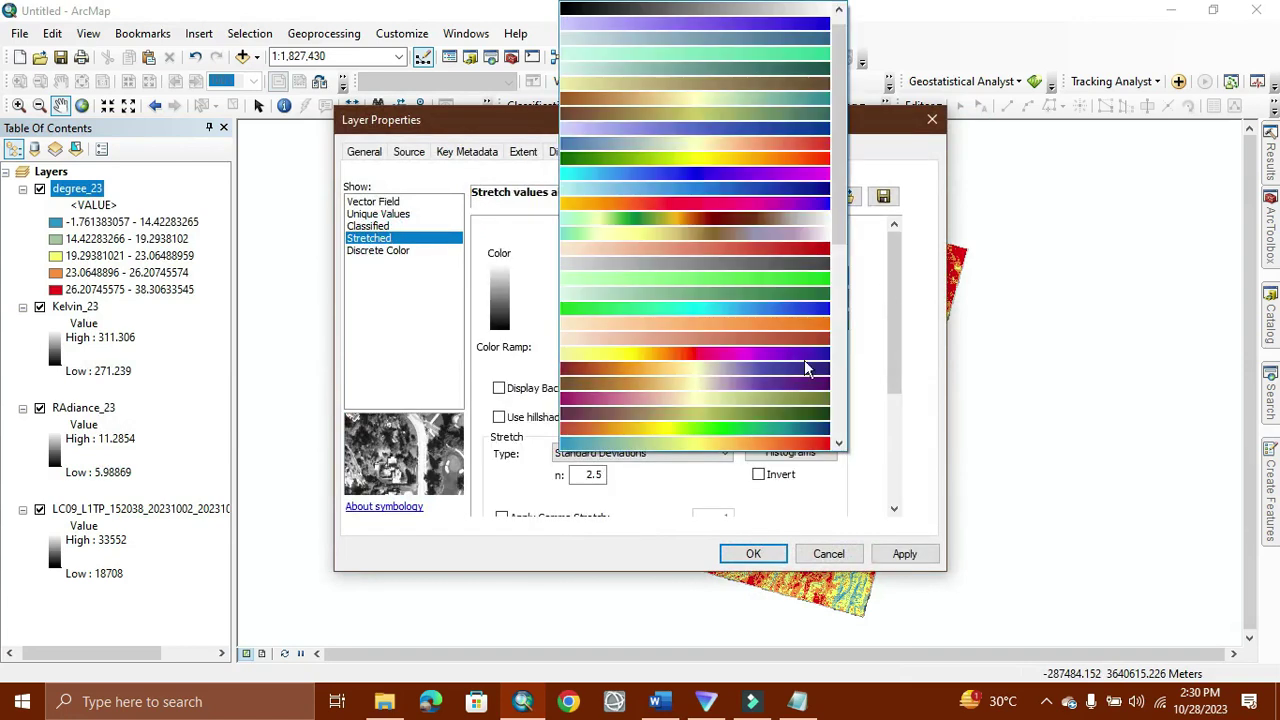
click(745, 445)
click(752, 555)
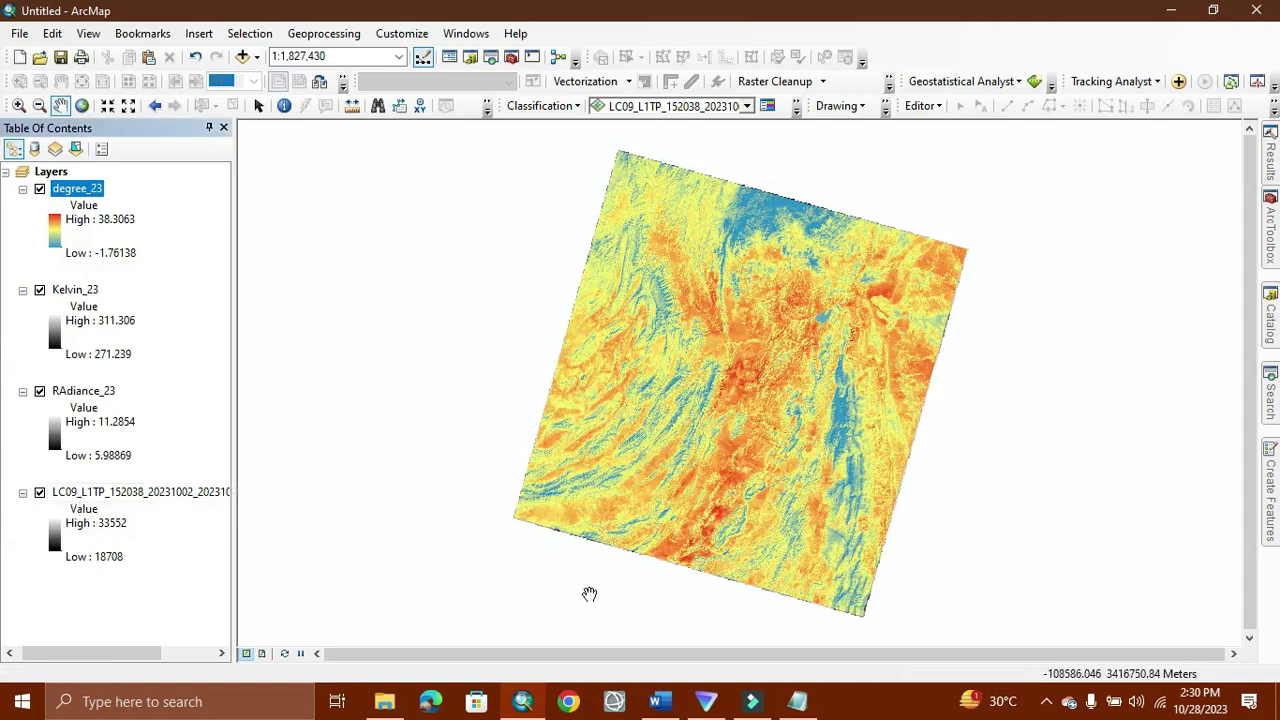
Step: Review the radiance and brightness temperature formulas in the Word document, and return to ArcMap
click(660, 701)
click(665, 360)
scroll(688, 380, up, 5)
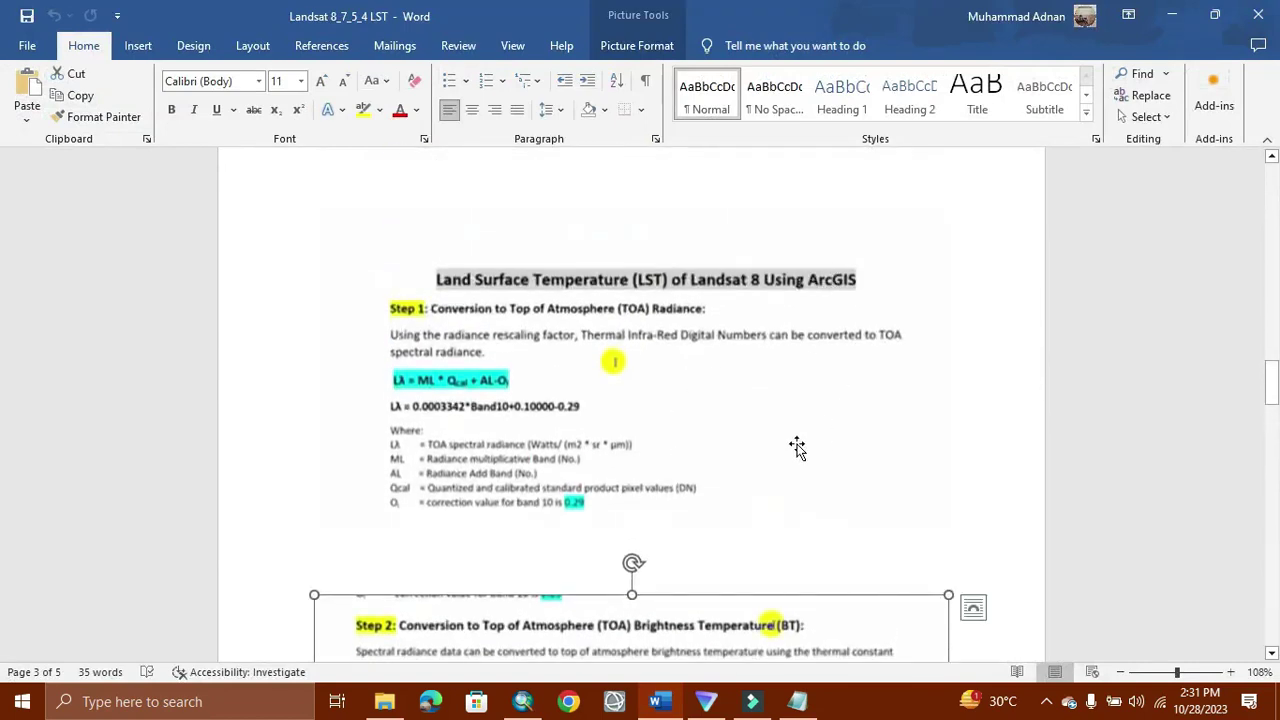
scroll(718, 422, down, 1)
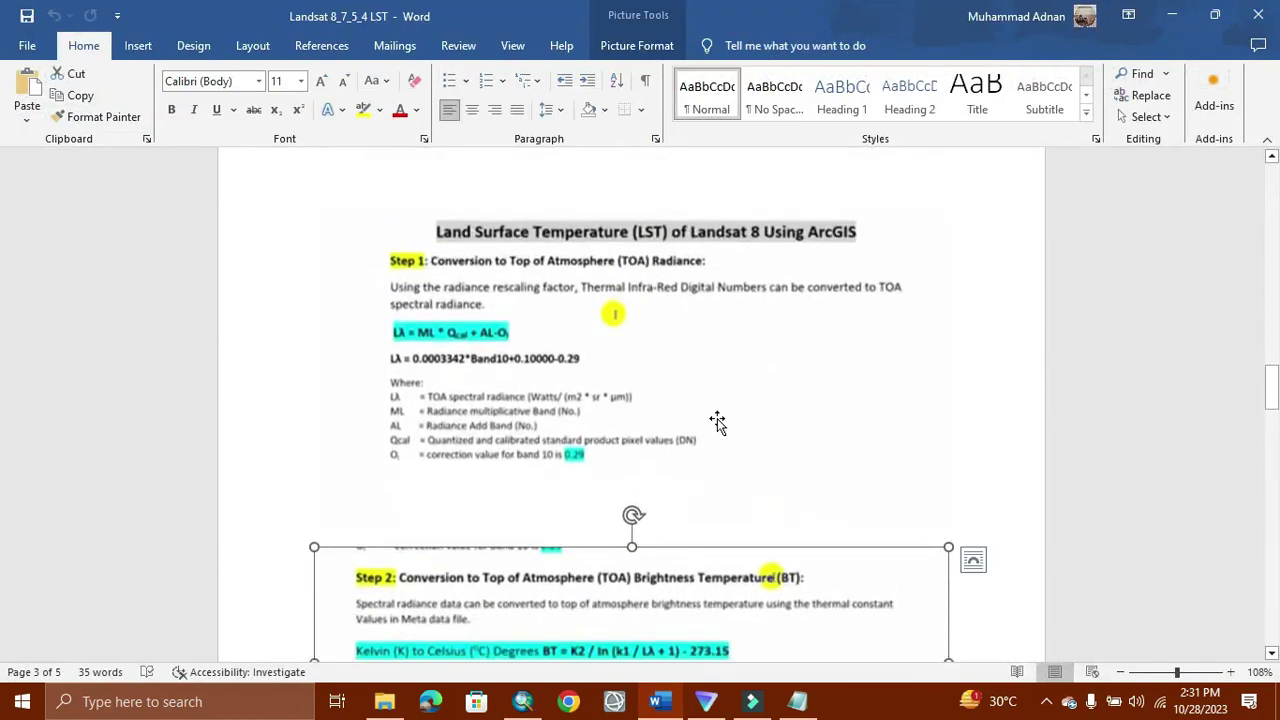
click(1168, 15)
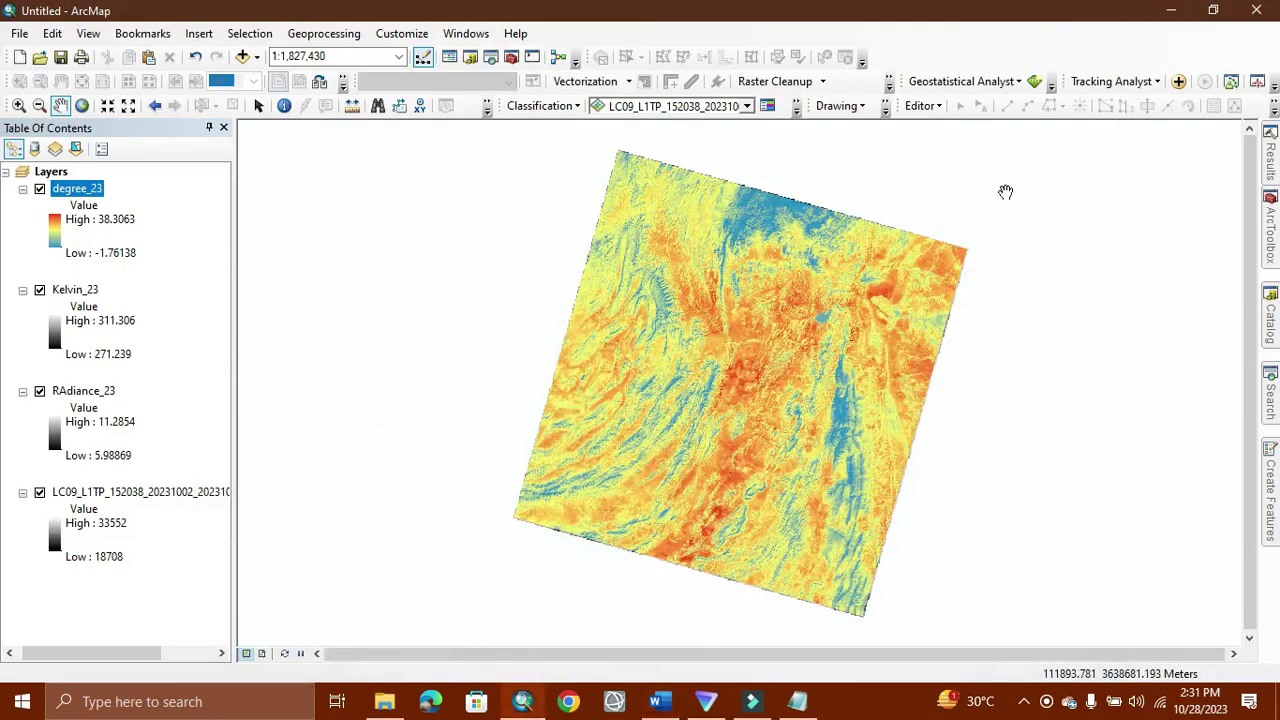